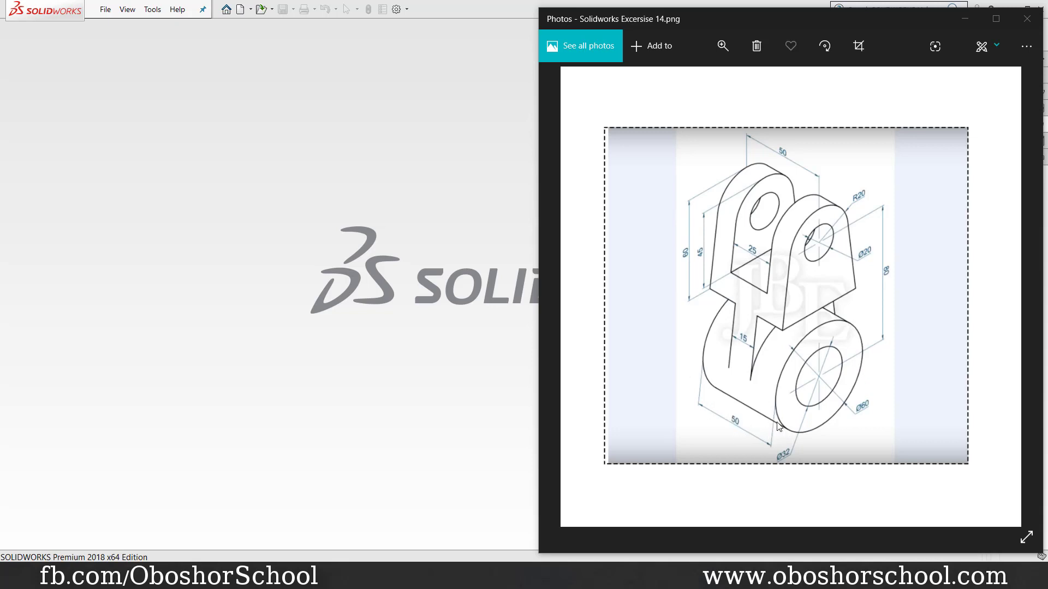
- Create a new part, switch its units to MMGS, and apply the Plain White scene
left_click(102, 11)
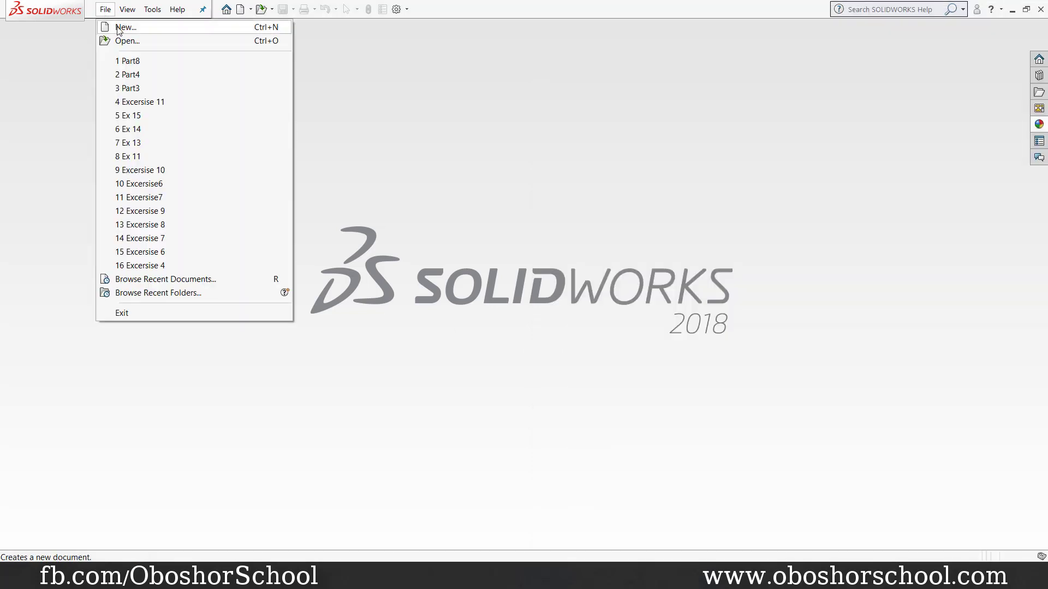
left_click(124, 27)
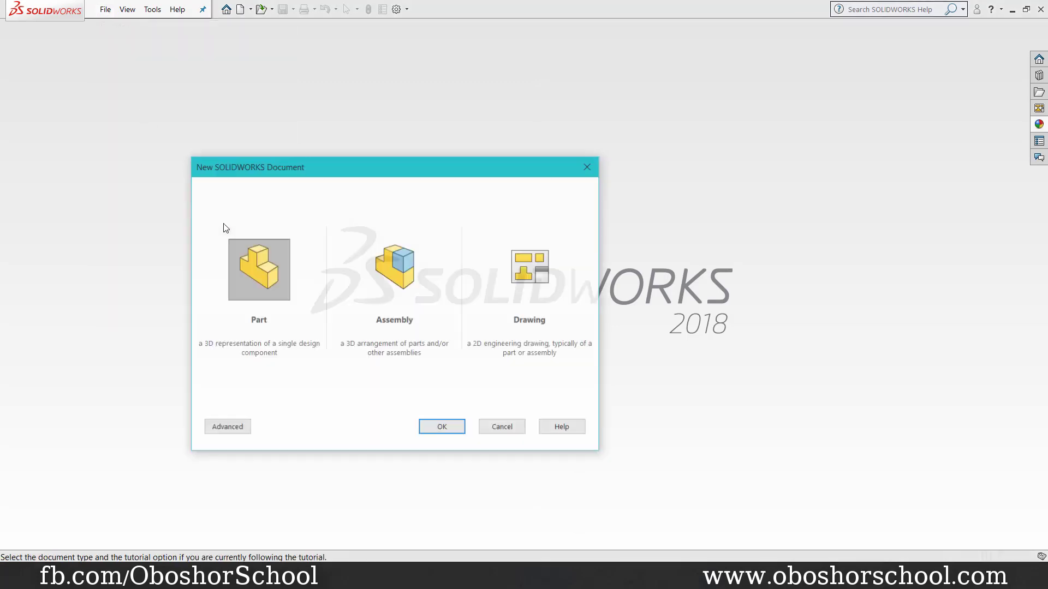
left_click(453, 431)
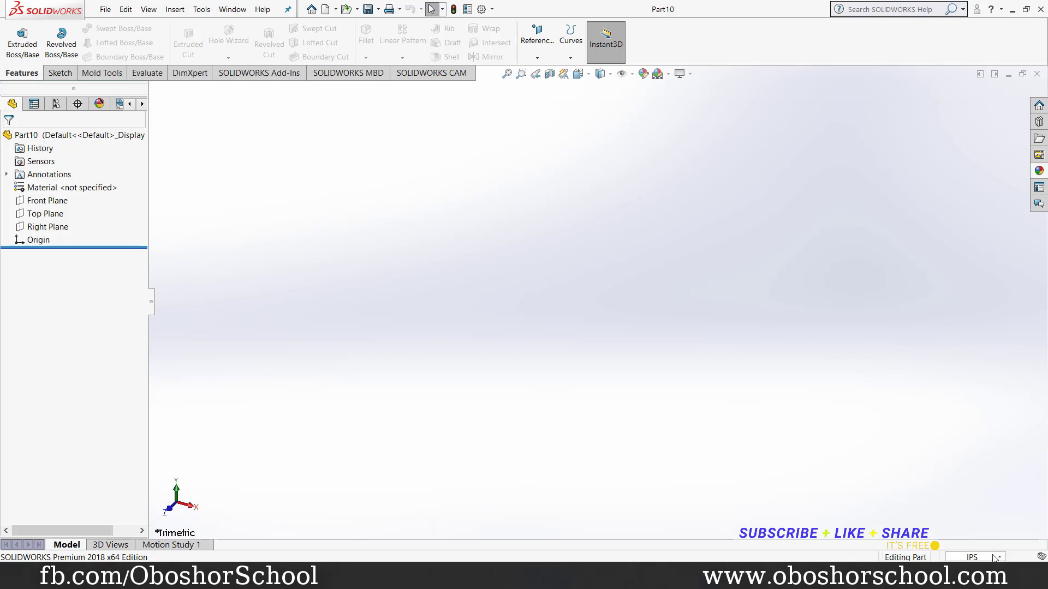
left_click(994, 558)
left_click(963, 506)
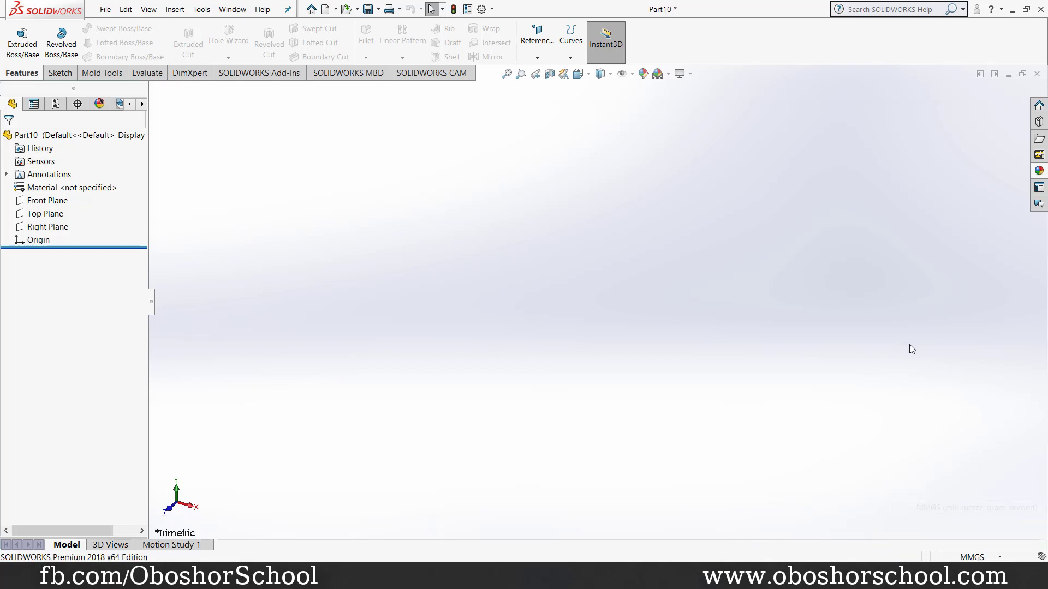
left_click(669, 74)
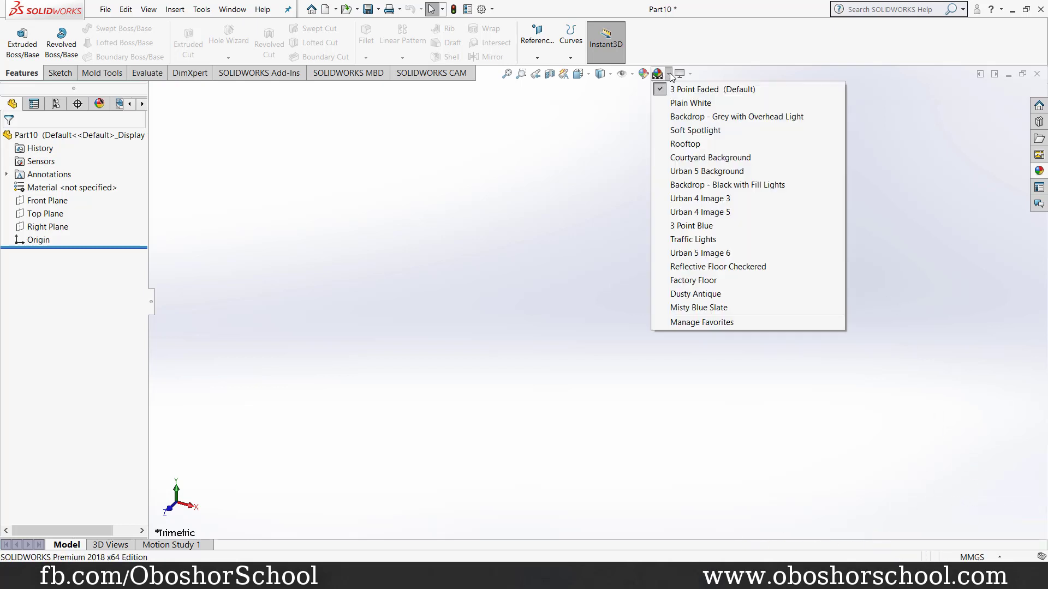
left_click(692, 102)
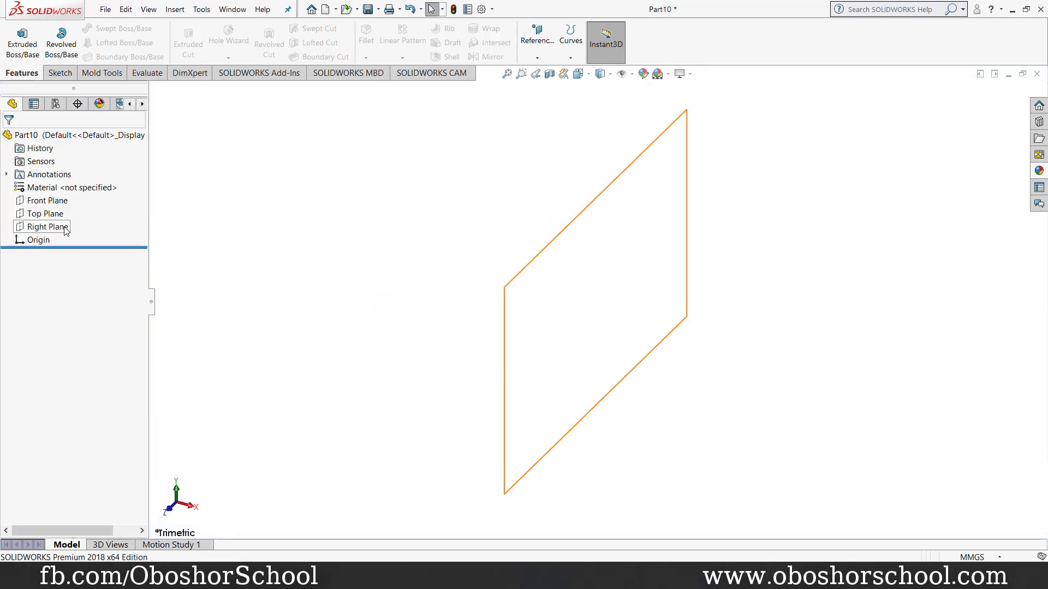
- Sketch two concentric circles centred on the origin on the Front Plane
left_click(54, 201)
left_click(67, 183)
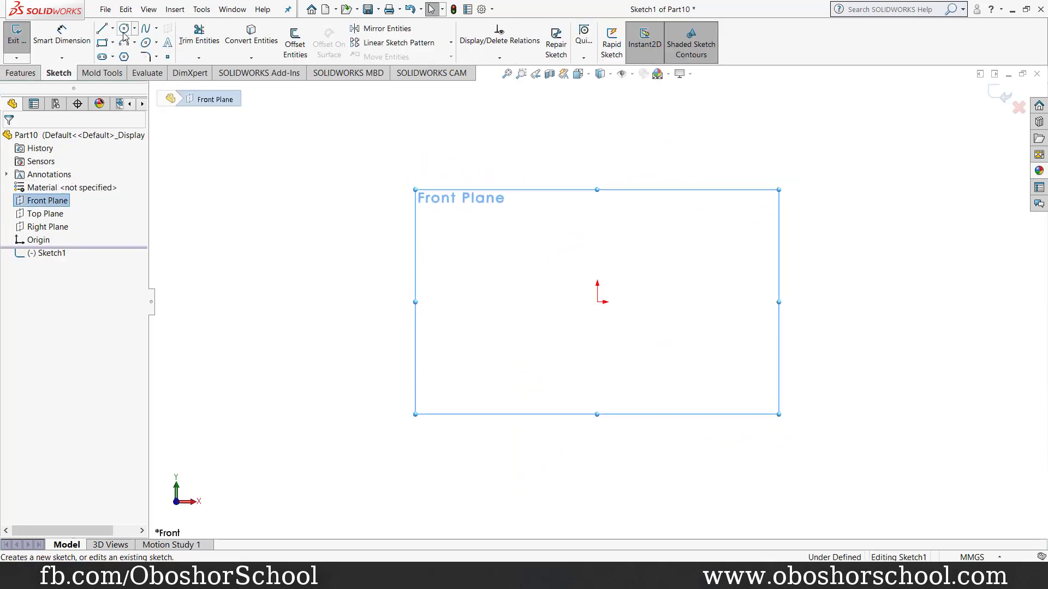
left_click(124, 29)
left_click_drag(598, 302, 675, 381)
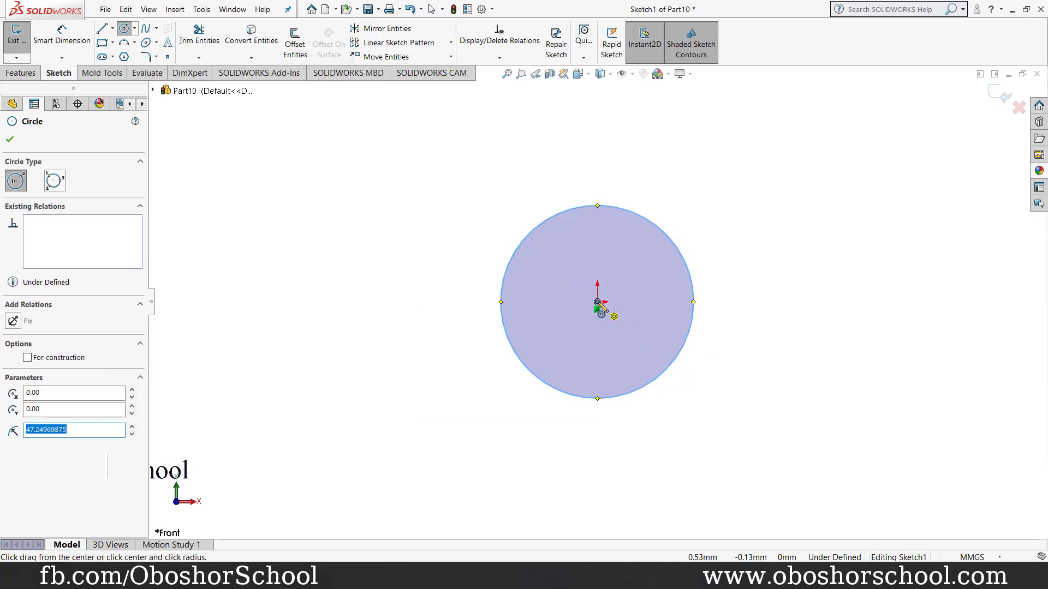
mouse_move(598, 302)
left_mouse_down()
mouse_move(742, 400)
mouse_move(717, 422)
left_mouse_up()
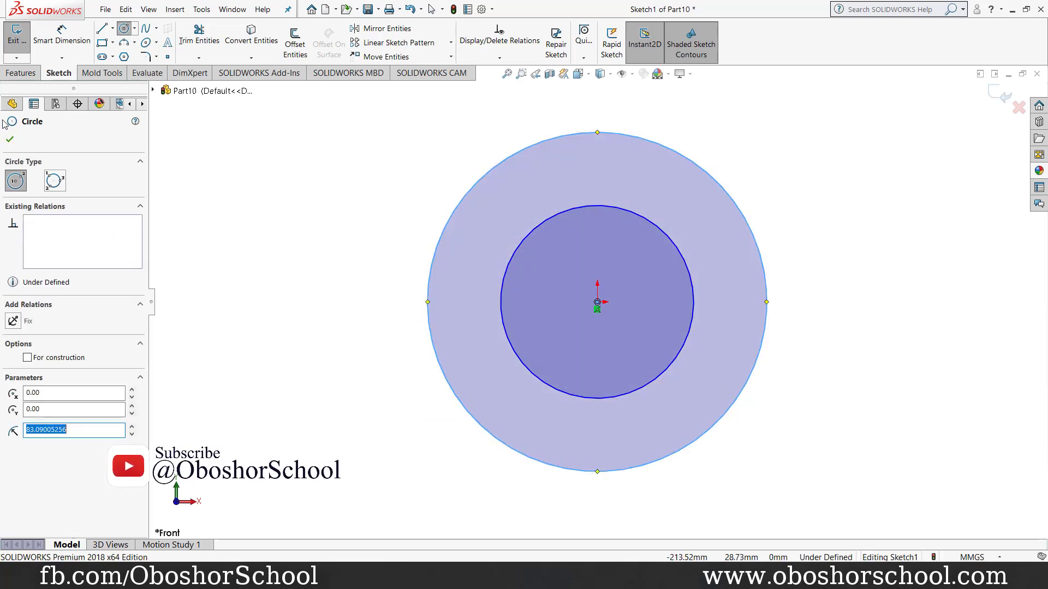
left_click(9, 139)
- Dimension the outer circle Ø60 and the inner circle Ø32
left_click(61, 34)
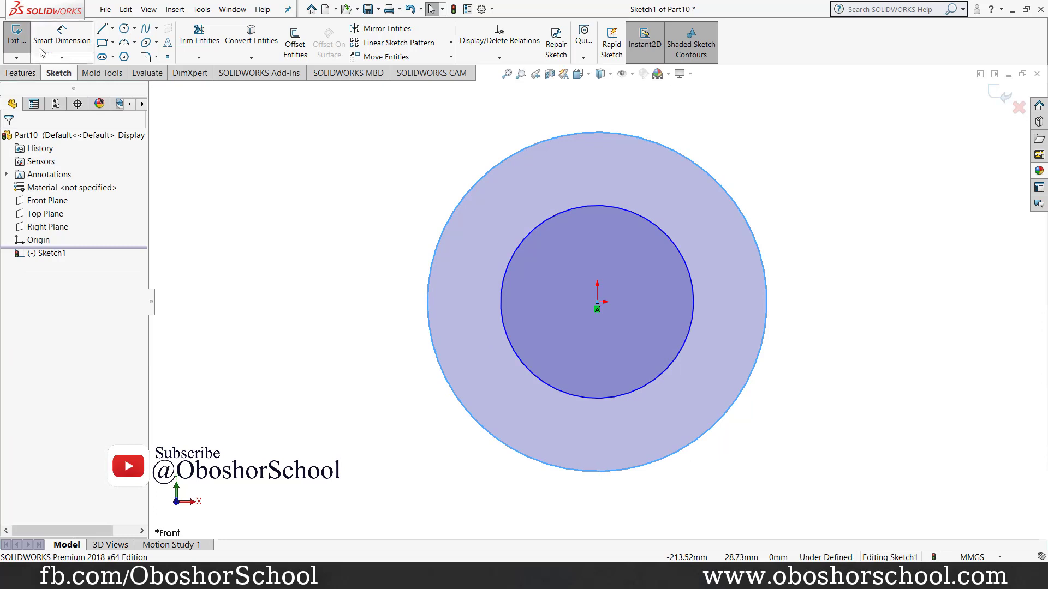
left_click(475, 191)
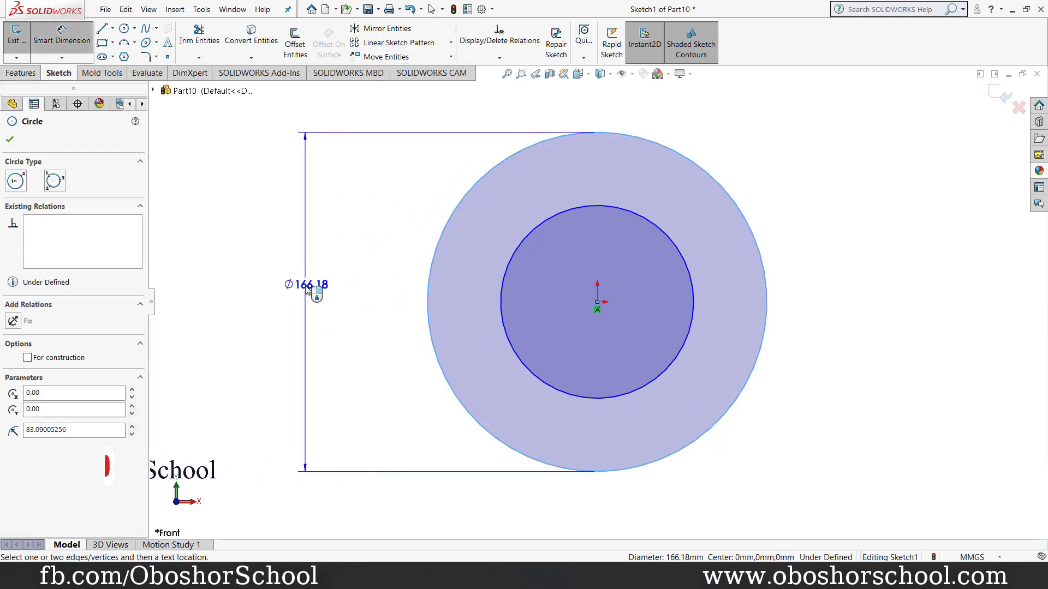
left_click(306, 289)
type("60")
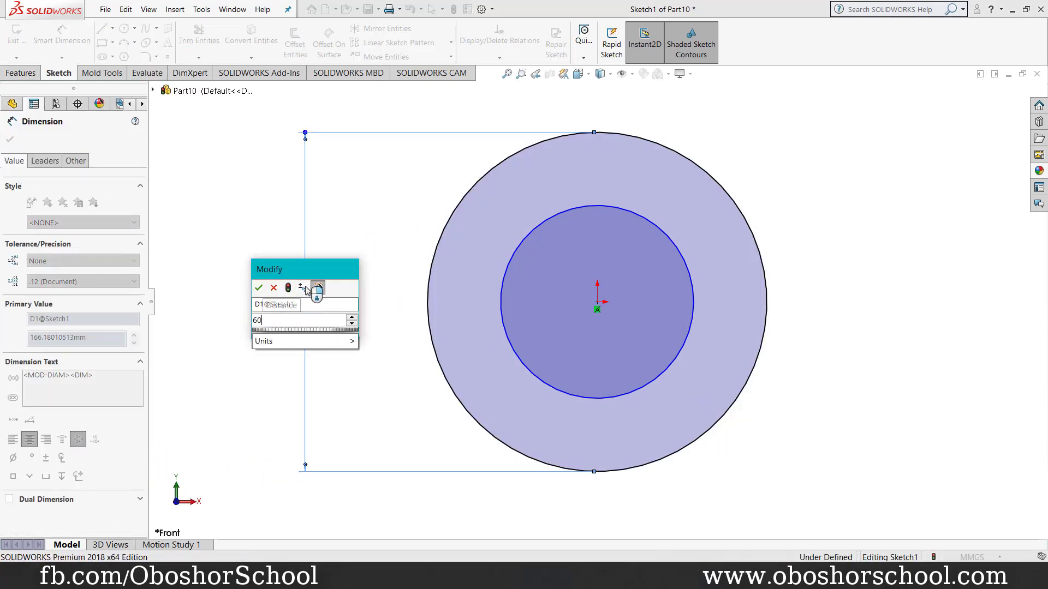
key("Return")
left_click(500, 314)
left_click(360, 303)
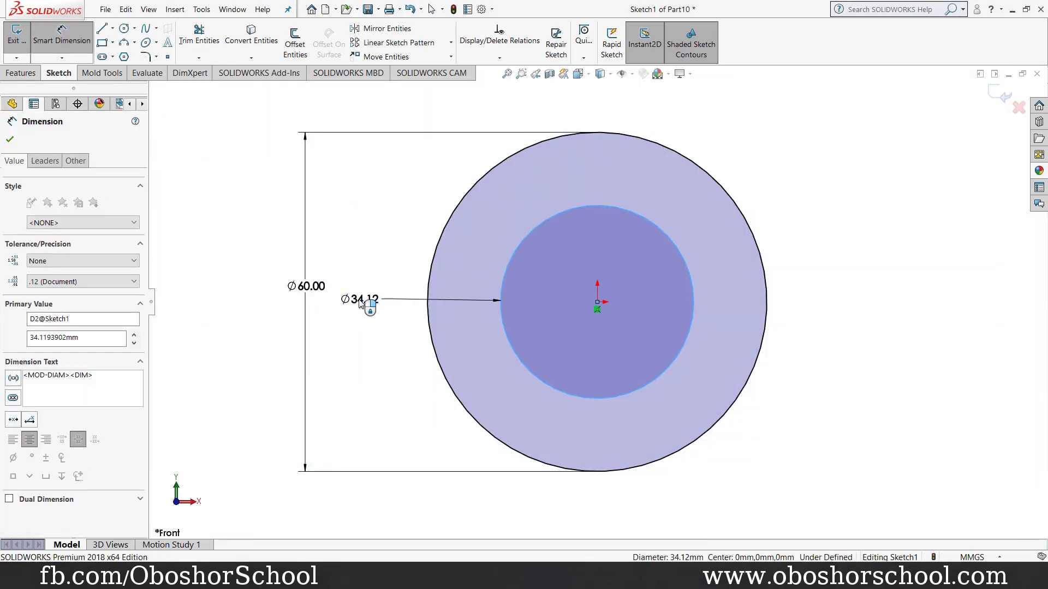
type("30")
key("Return")
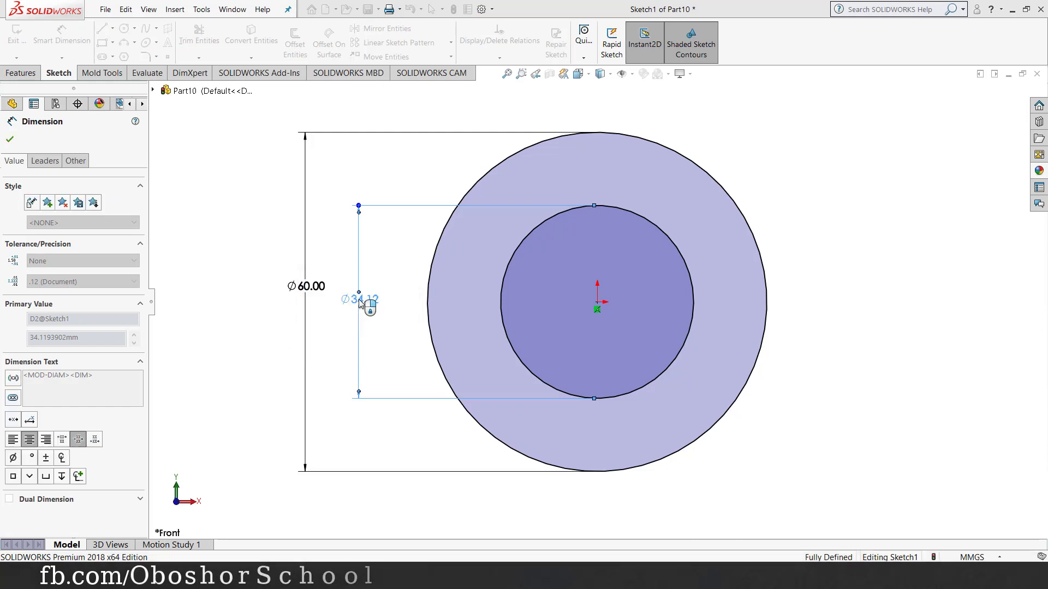
left_click(11, 141)
left_click(20, 73)
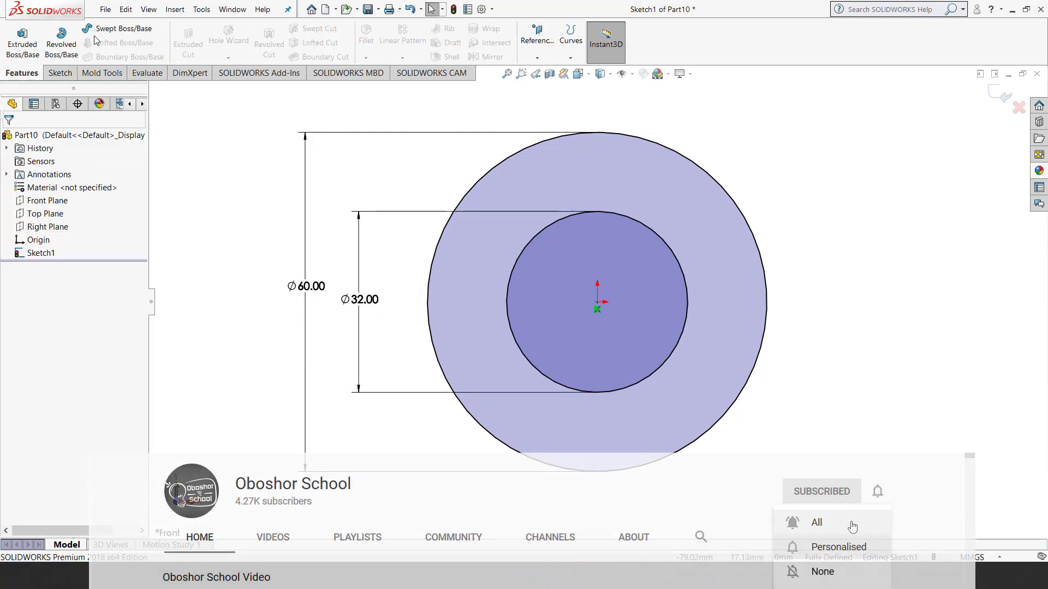
- Extrude the ring sketch 50 mm with a Mid Plane end condition into a hollow cylinder
left_click(23, 44)
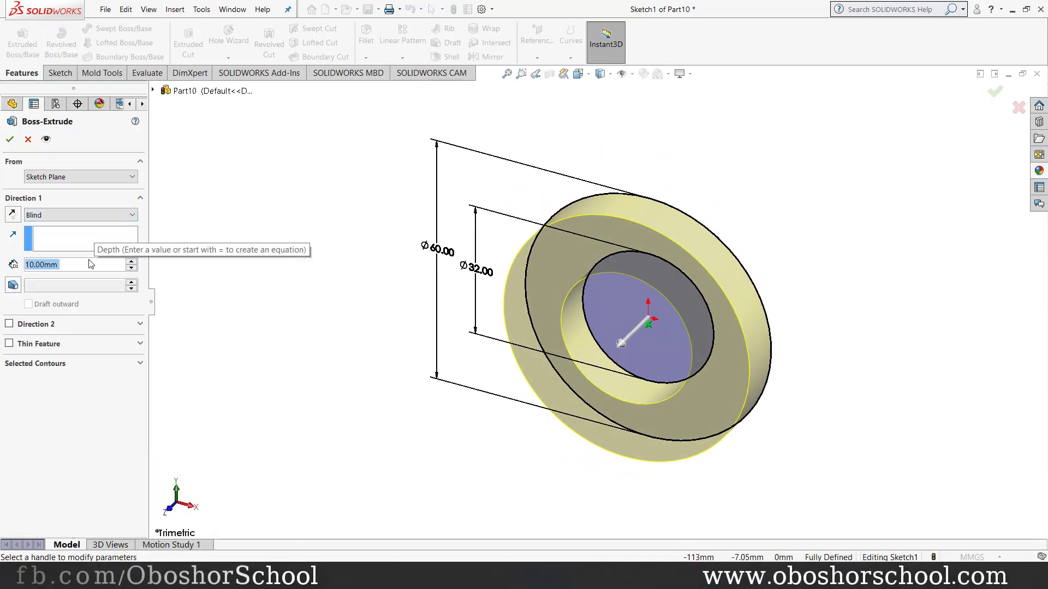
type("50")
key("Return")
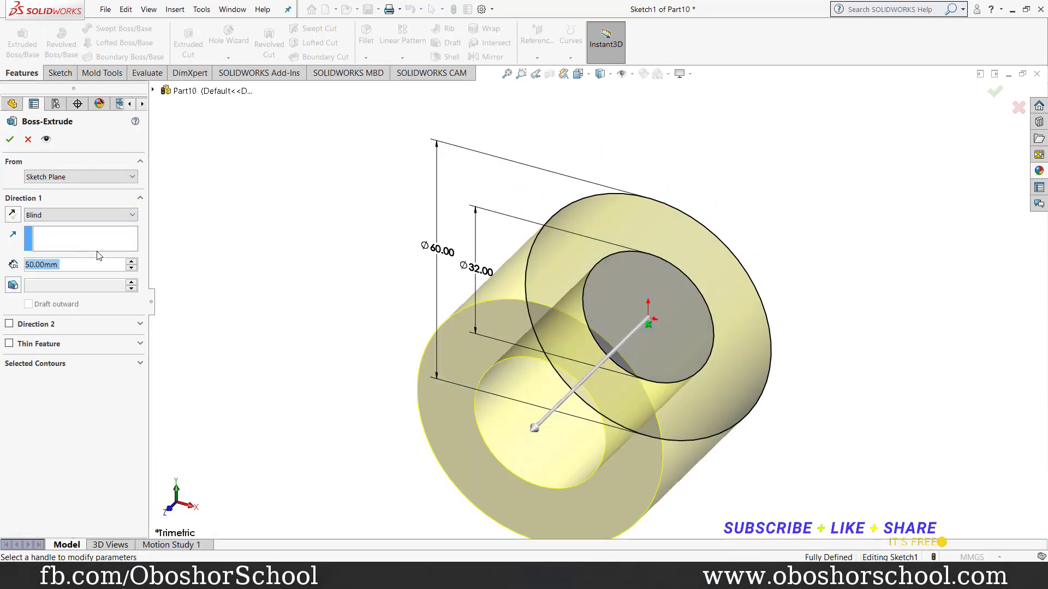
left_click(87, 213)
left_click(64, 276)
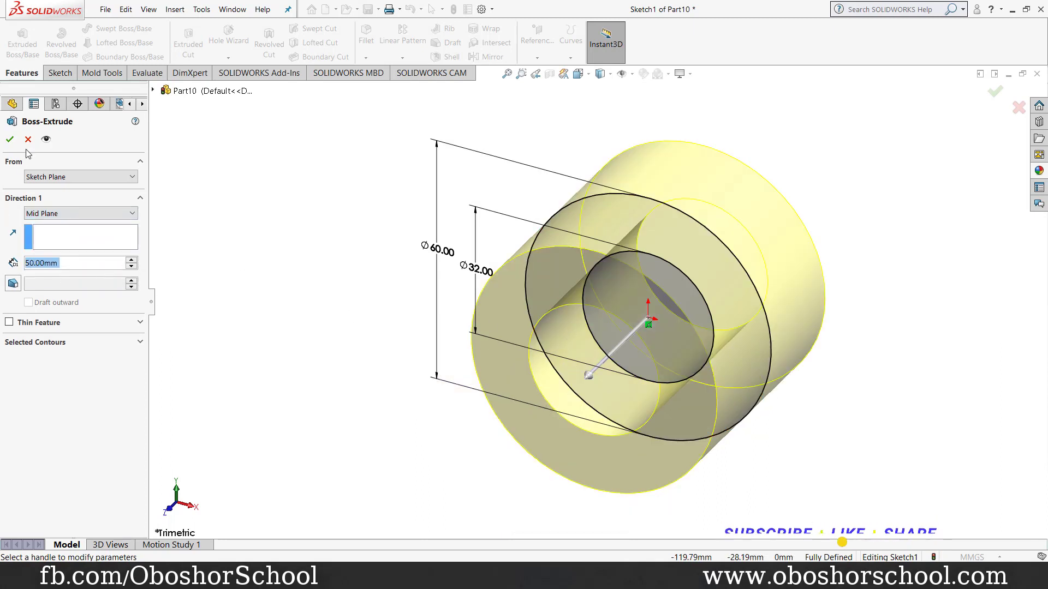
left_click(10, 139)
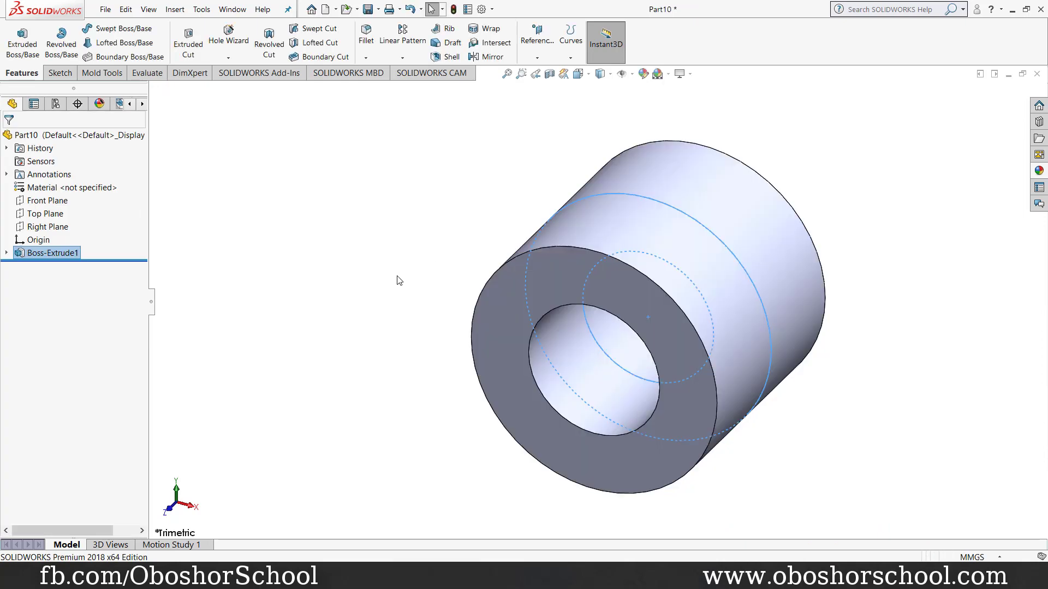
middle_click_drag(328, 388, 381, 382)
key("alt+Tab")
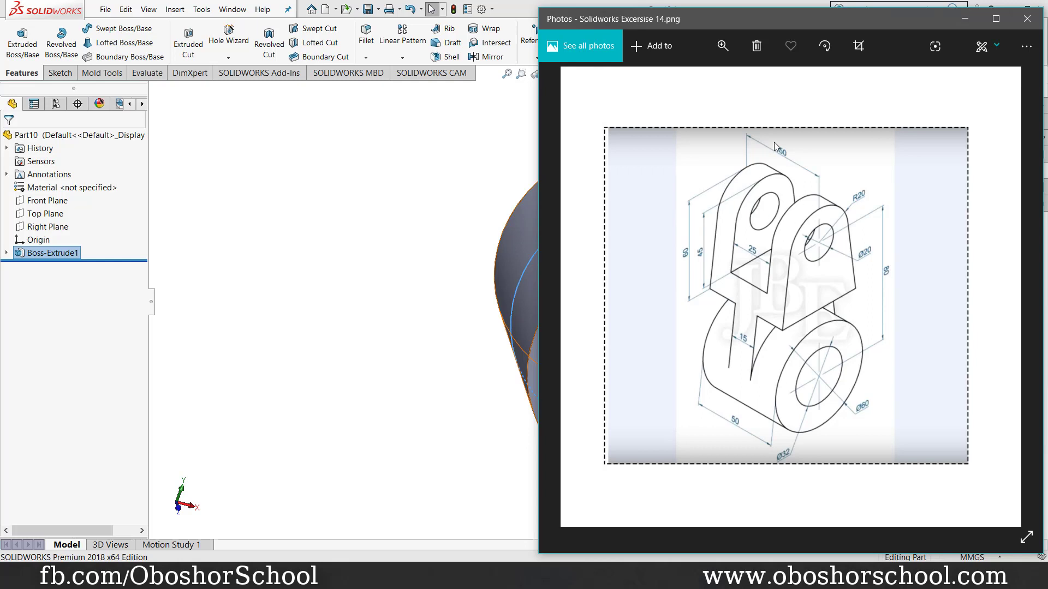
left_click(220, 261)
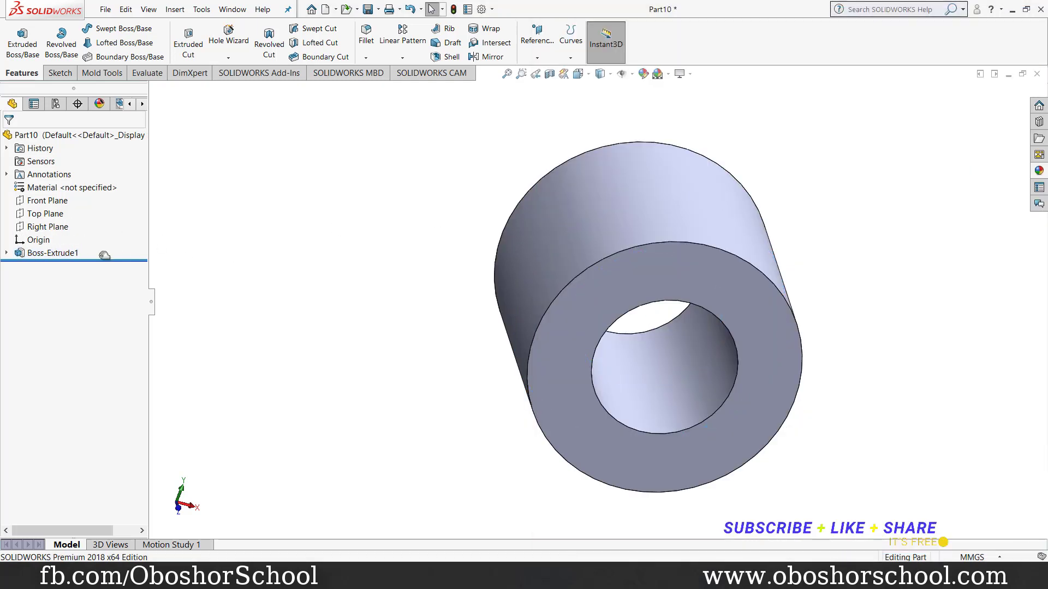
- Select the Front Plane and turn the view normal to it for a new sketch
left_click(48, 200)
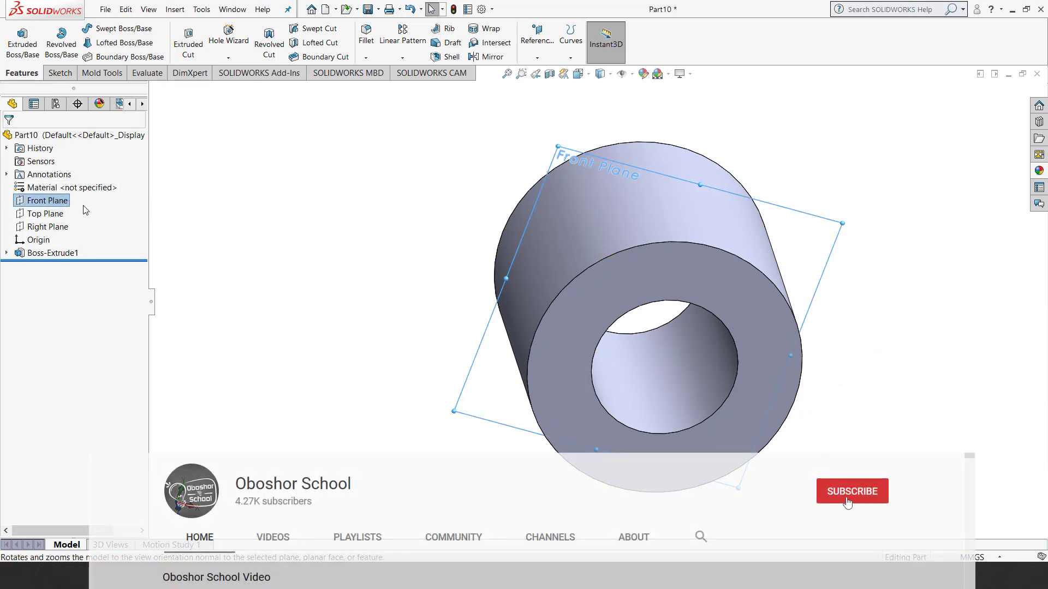
left_click(185, 207)
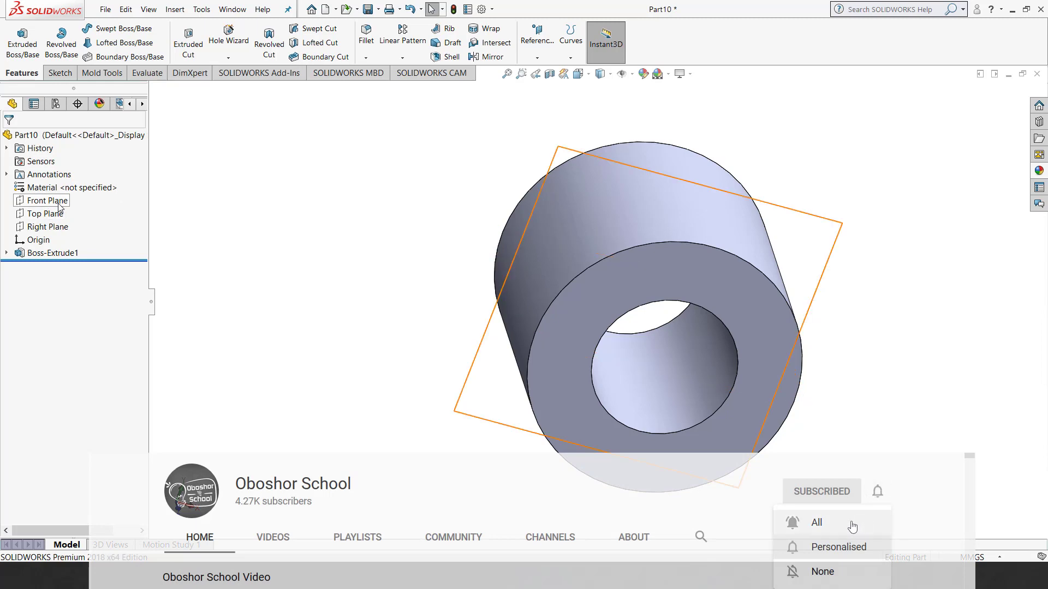
left_click(60, 203)
left_click(116, 190)
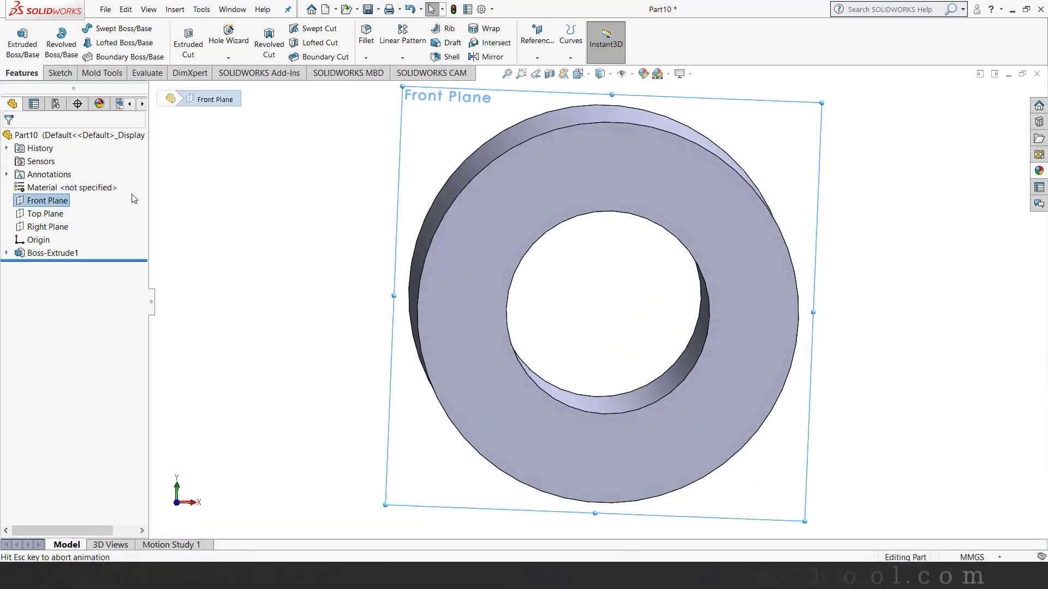
left_click(58, 73)
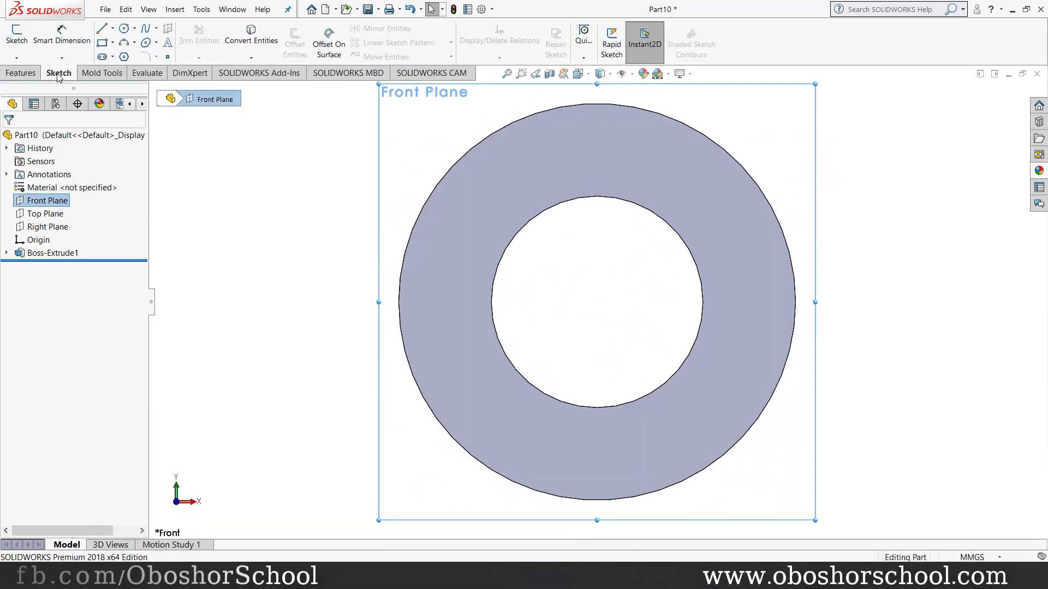
scroll(725, 122, "up", 3)
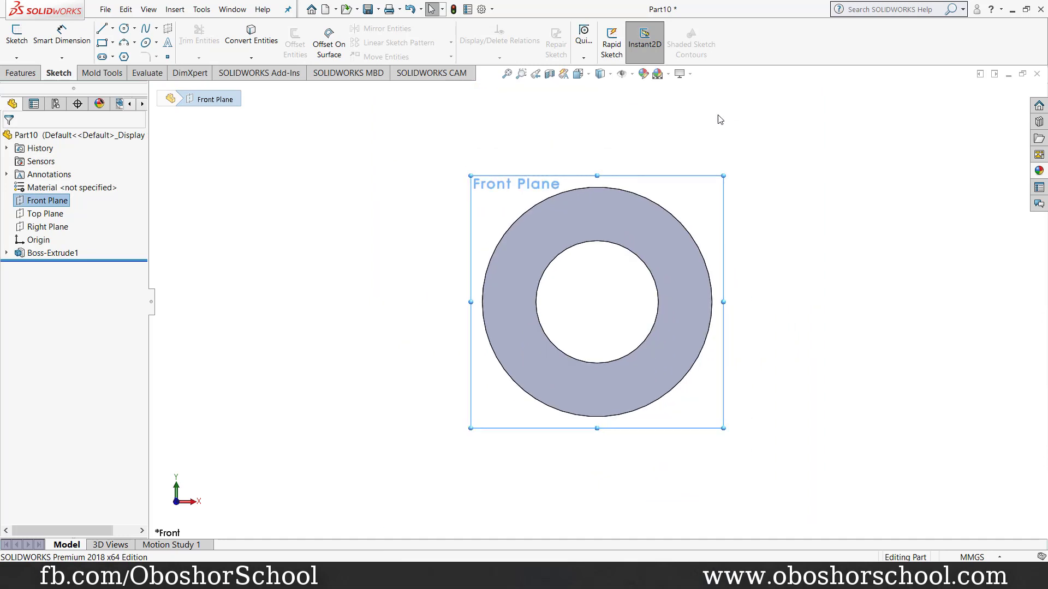
scroll(686, 117, "down", 3)
scroll(676, 136, "up", 2)
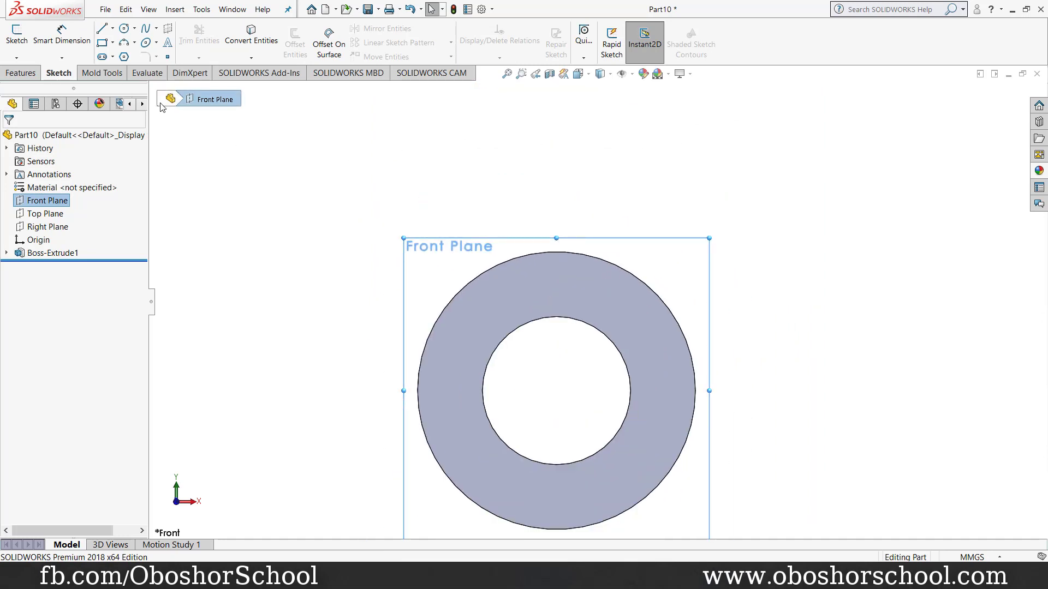
- Draw a small circle and a larger concentric circle above the cylinder
left_click(125, 28)
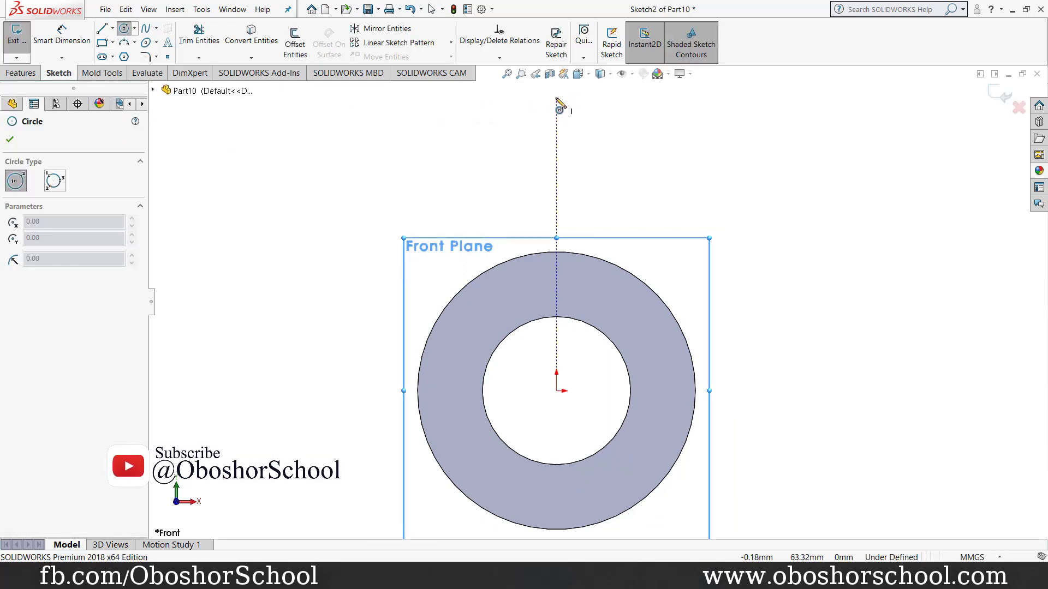
left_click(556, 97)
left_click(602, 109)
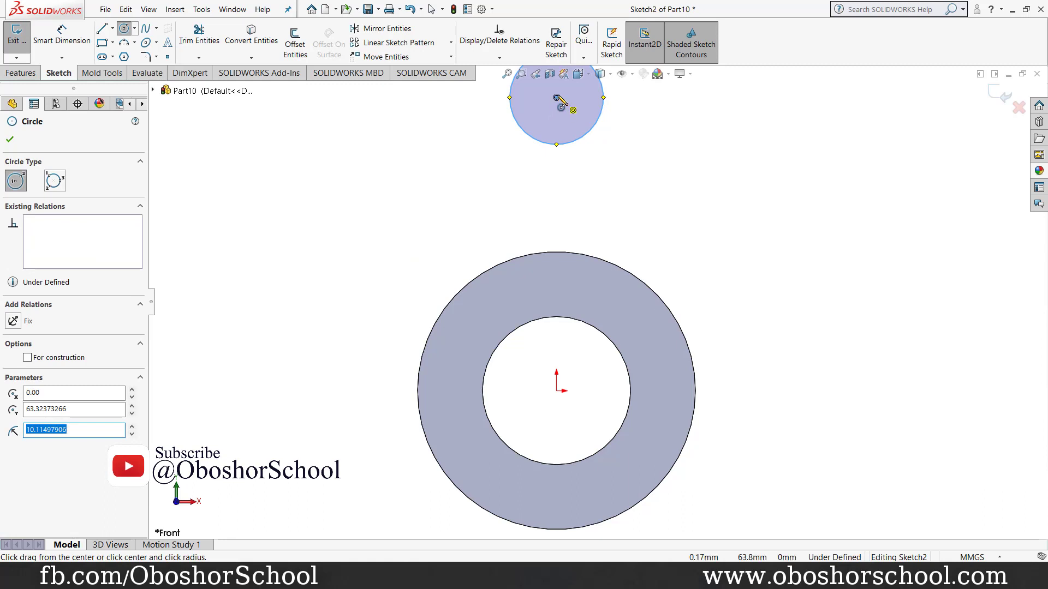
left_click(556, 97)
left_click(575, 198)
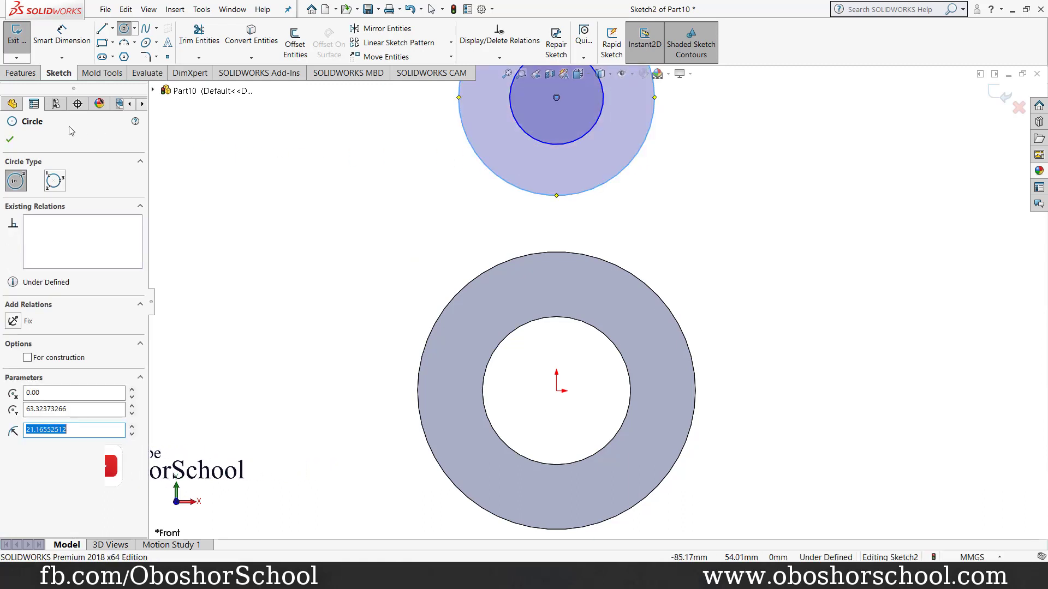
left_click(10, 139)
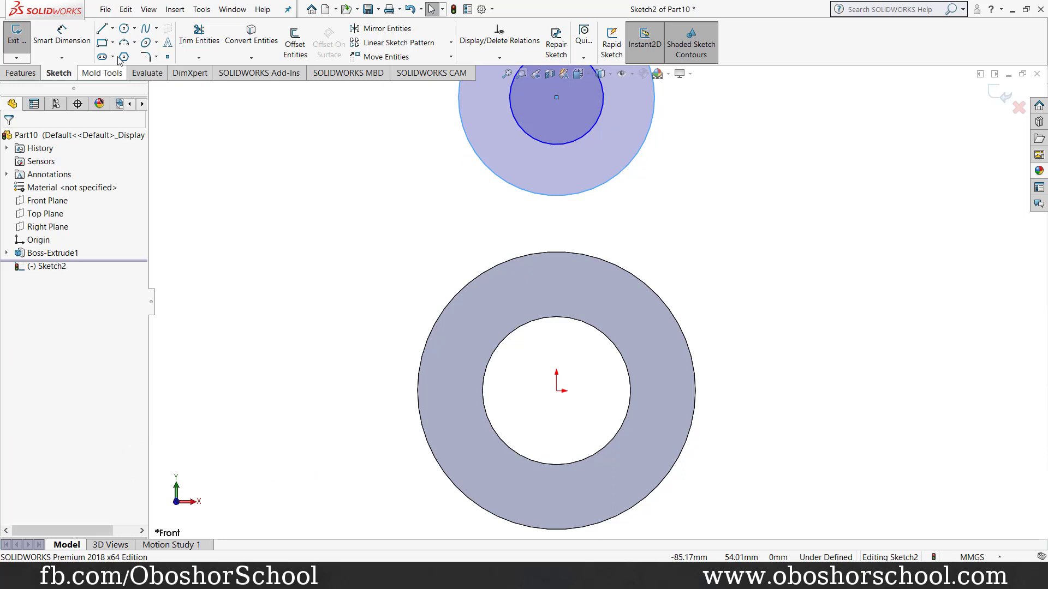
- Draw a line from the large circle's left edge tangent to the upper circle
left_click(102, 30)
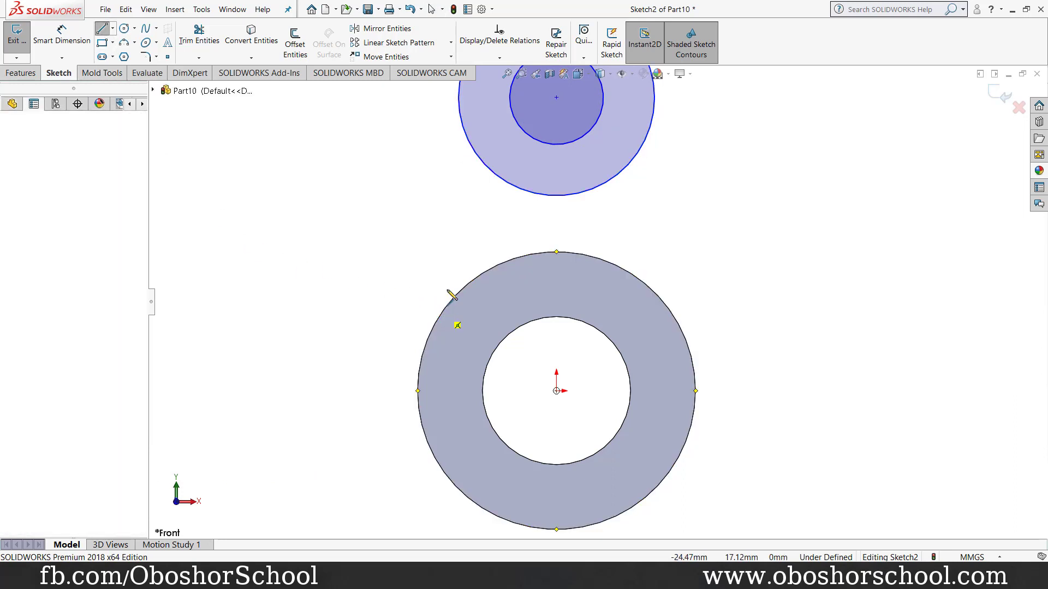
left_click(443, 315)
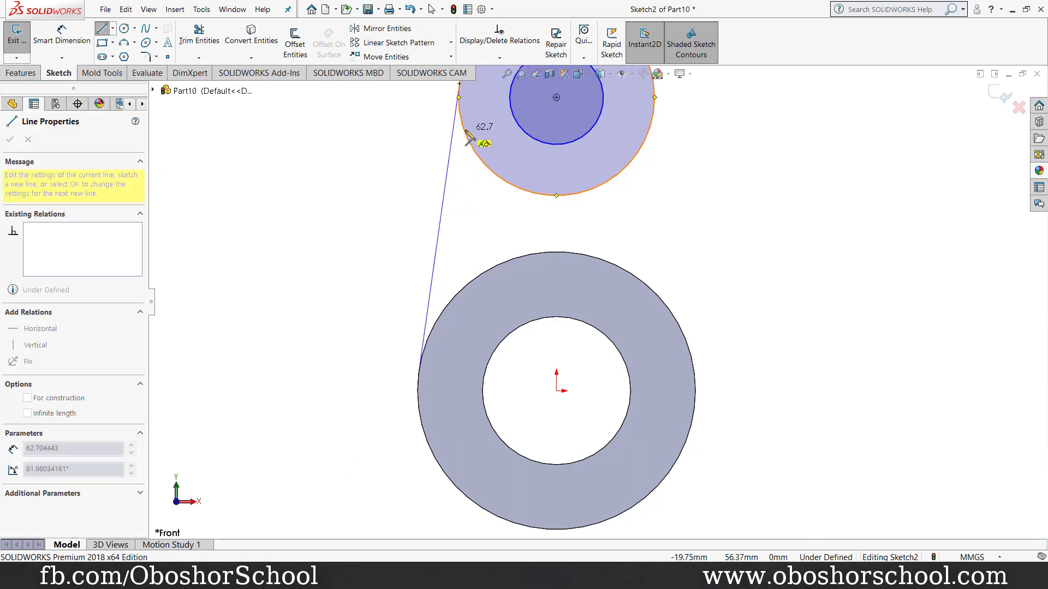
scroll(465, 132, "up", 1)
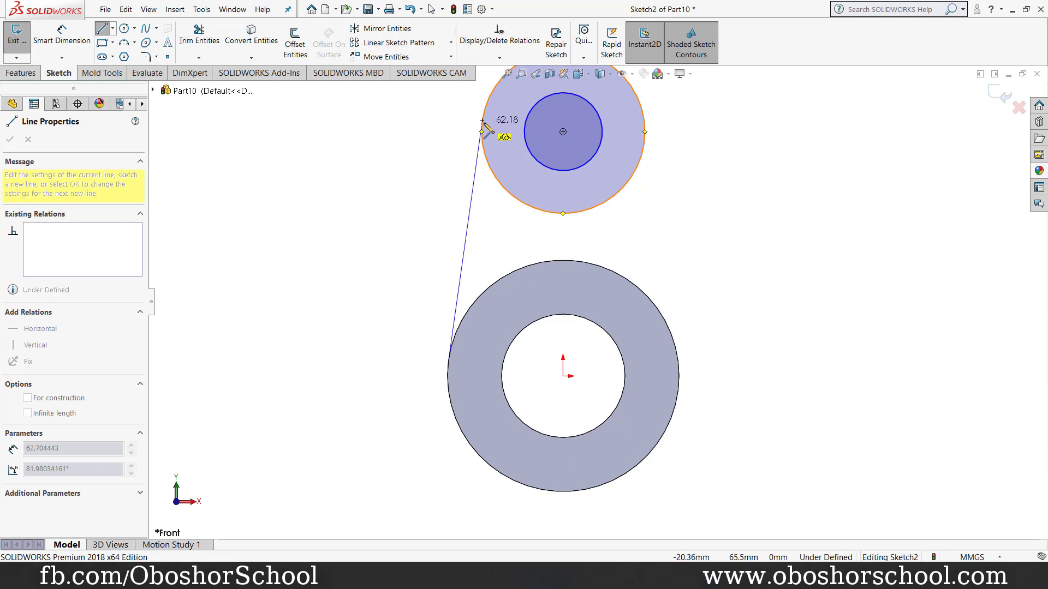
left_click(488, 160)
right_click(653, 254)
left_click(687, 271)
key("Escape")
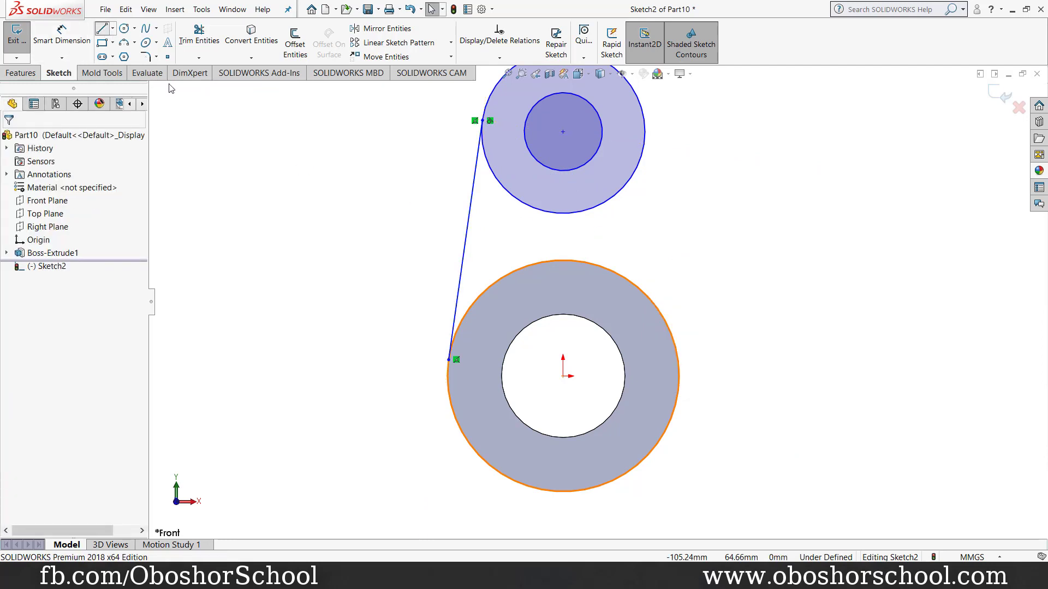
- Draw a matching line from the large circle's right edge tangent to the upper circle
key("Return")
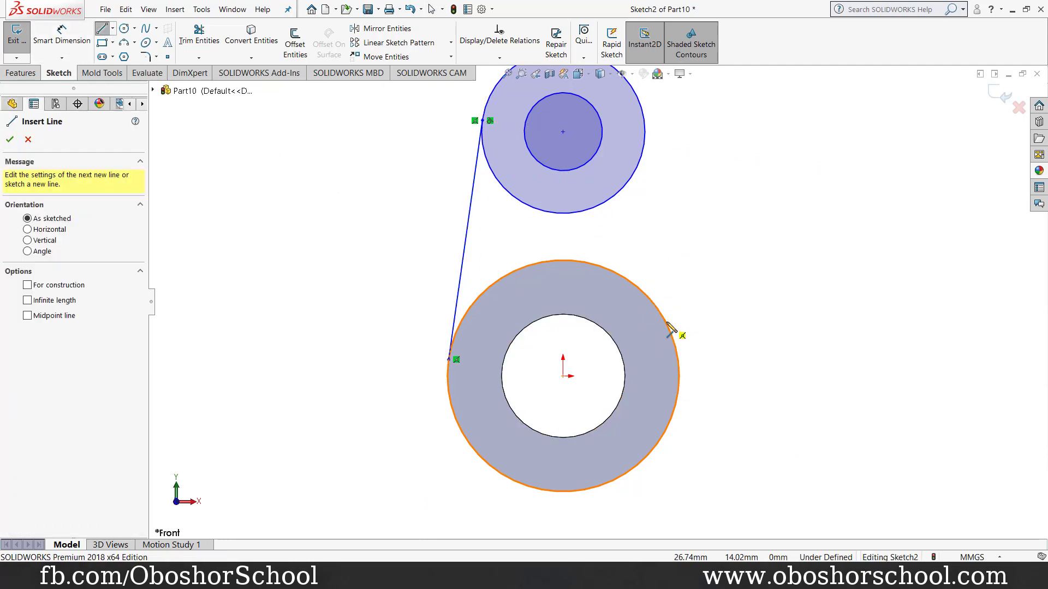
left_click(674, 342)
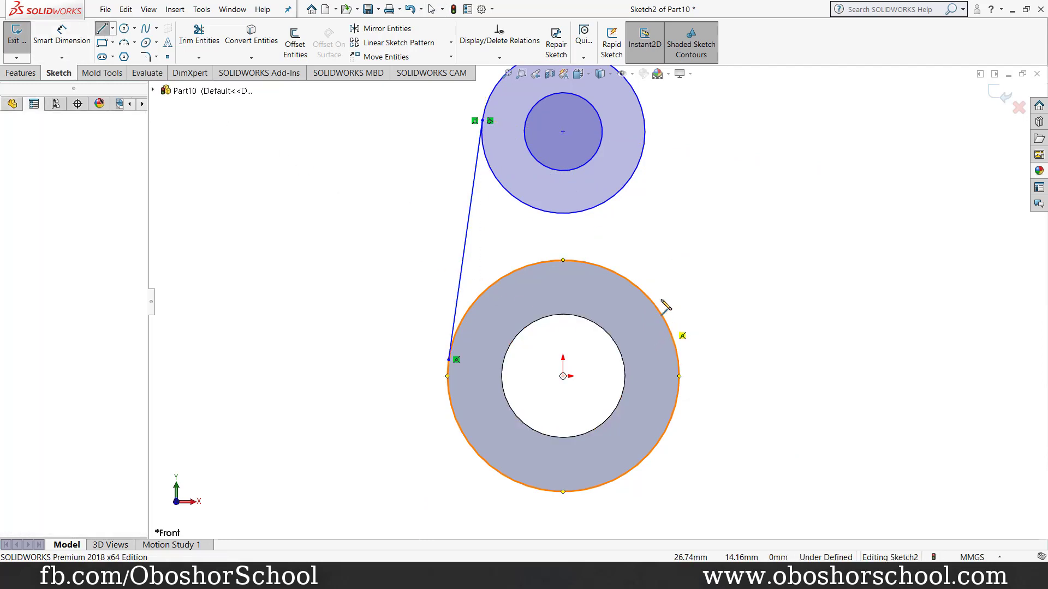
left_click(645, 119)
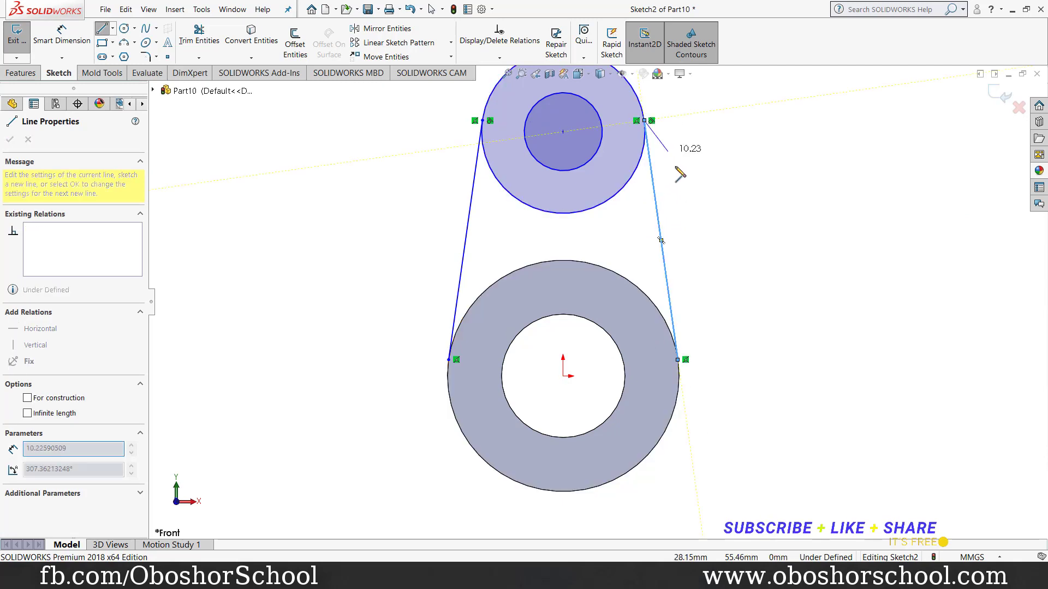
right_click(693, 173)
left_click(694, 175)
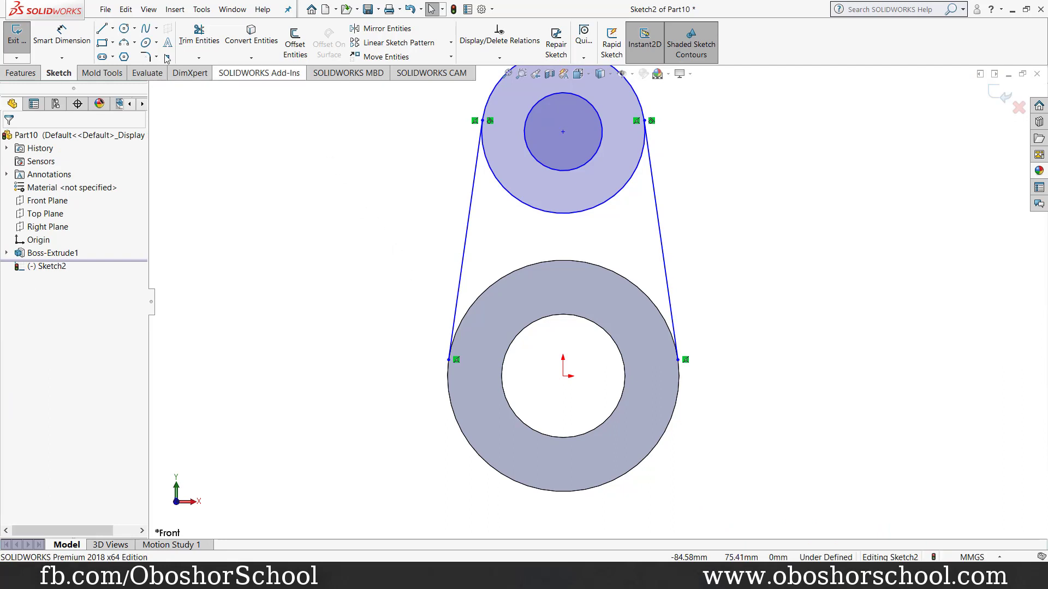
left_click(199, 37)
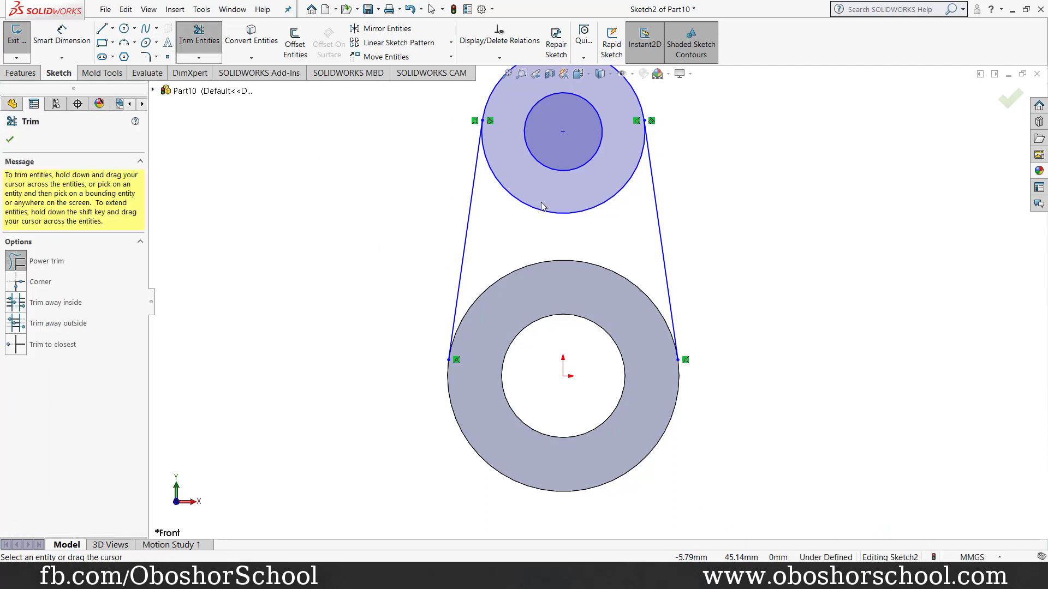
- Trim away the upper circle's lower arc and dimension the remaining arc R20
left_click_drag(532, 222, 543, 205)
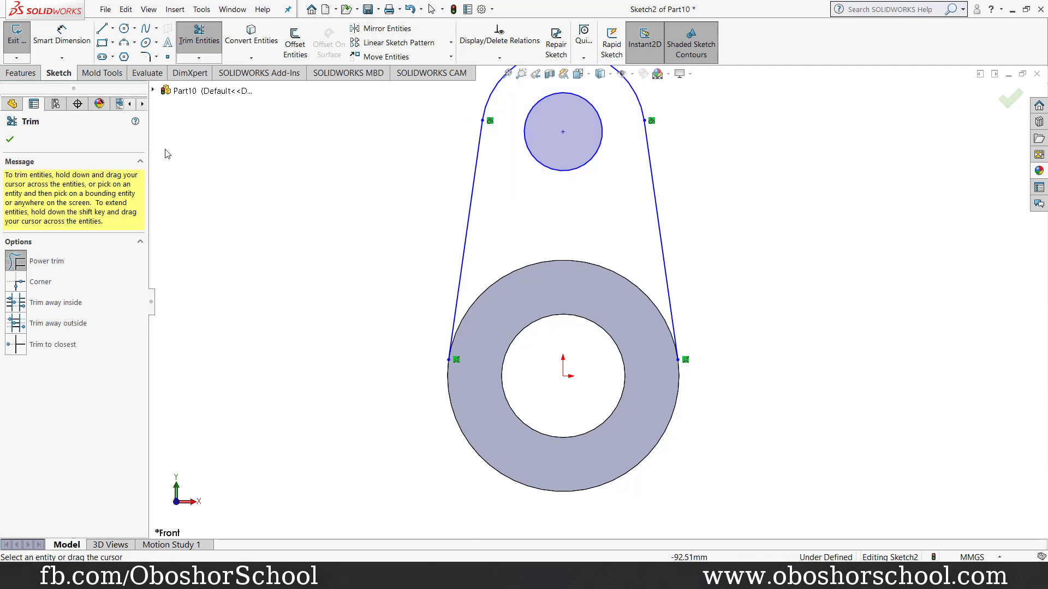
key("Escape")
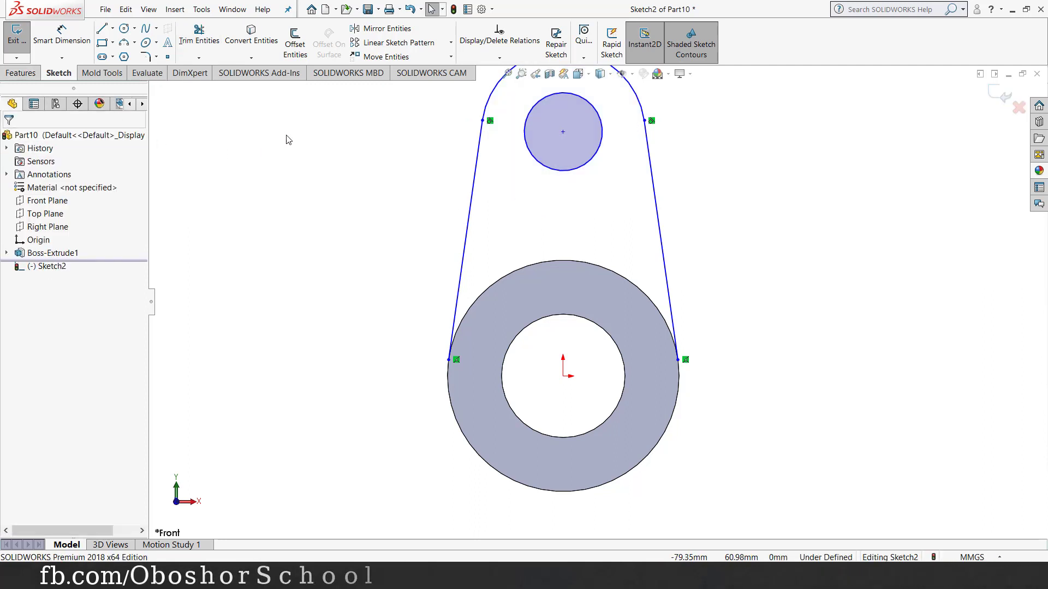
left_click(61, 34)
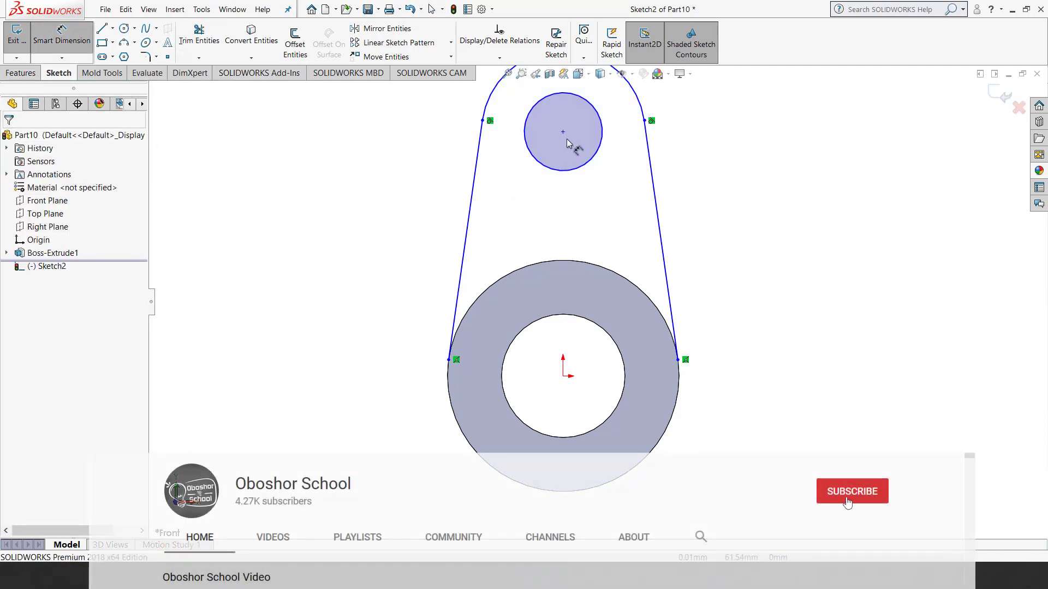
left_click(642, 108)
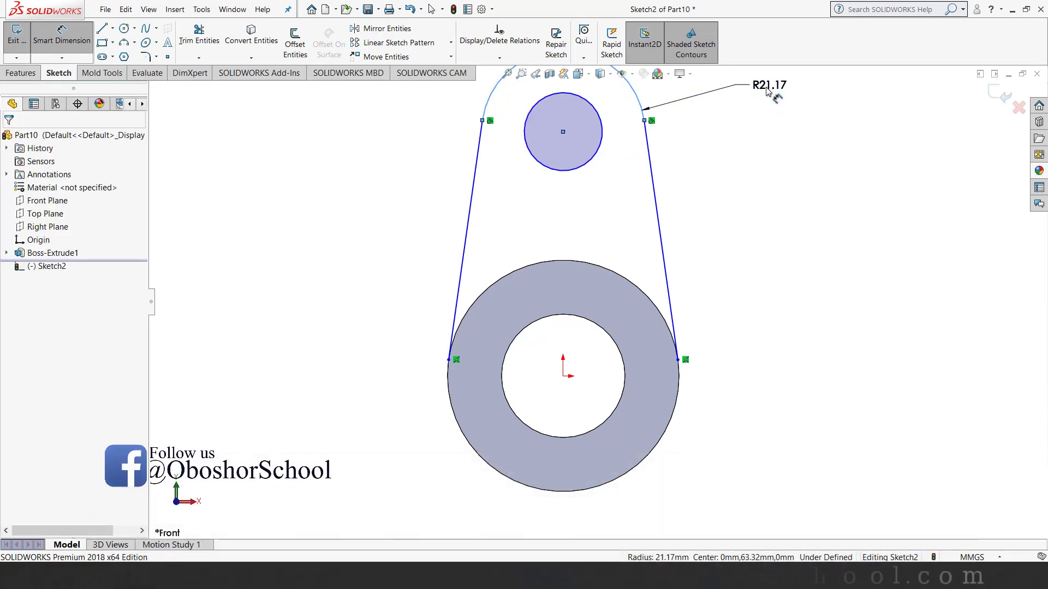
left_click(766, 90)
type("20")
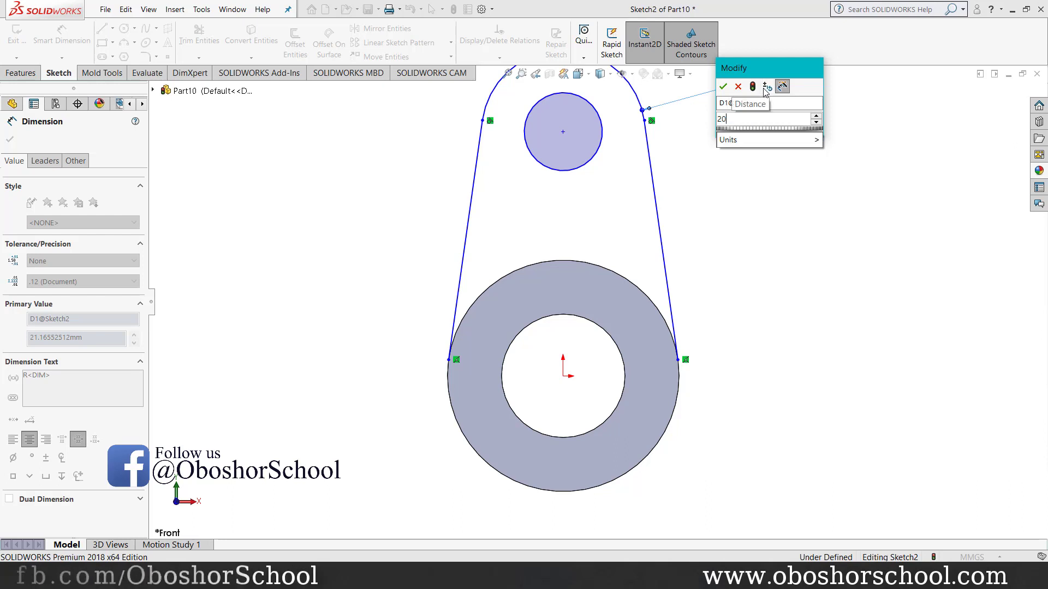
key("Return")
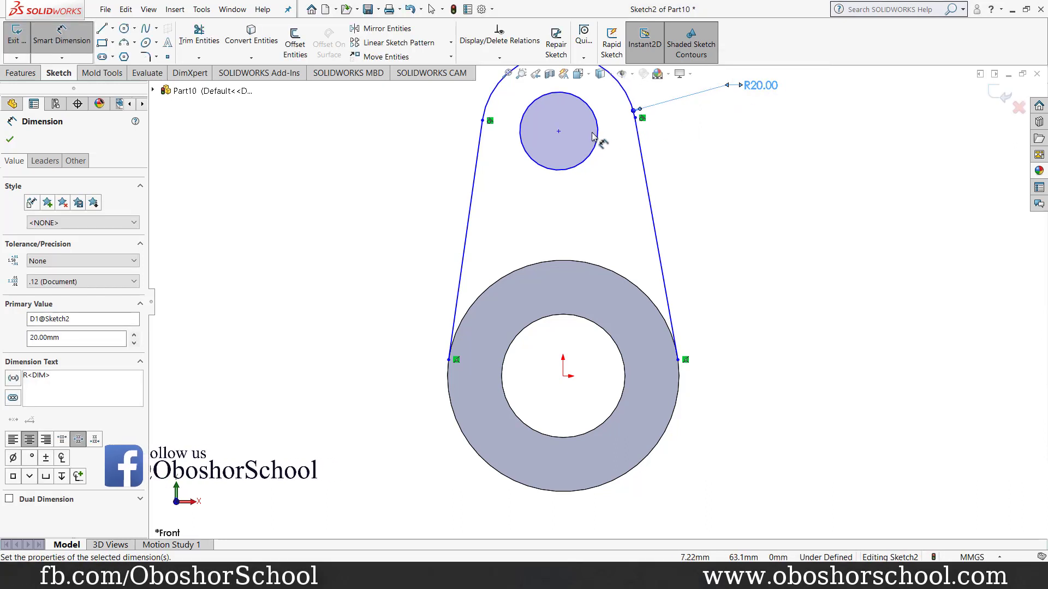
- Dimension the small circle Ø20 and its centre 80 mm above the origin
left_click(597, 130)
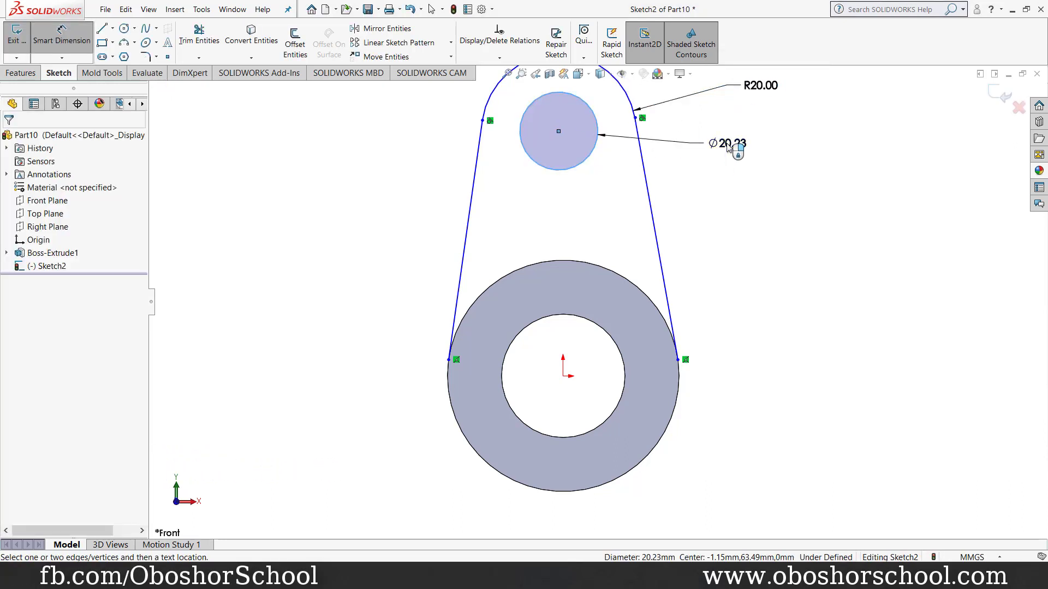
left_click(728, 147)
type("20")
key("Escape")
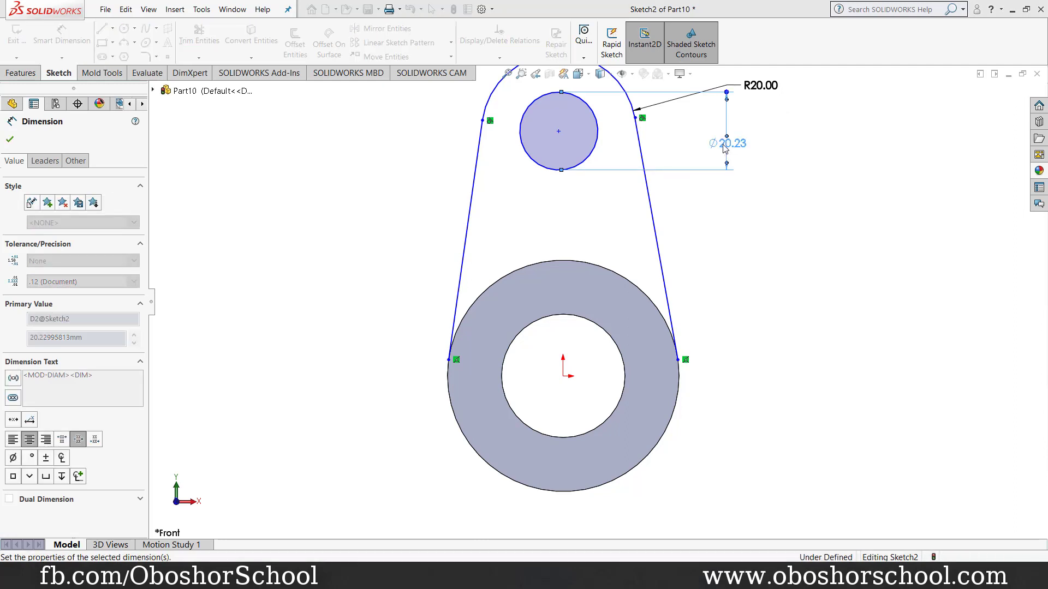
key("Return")
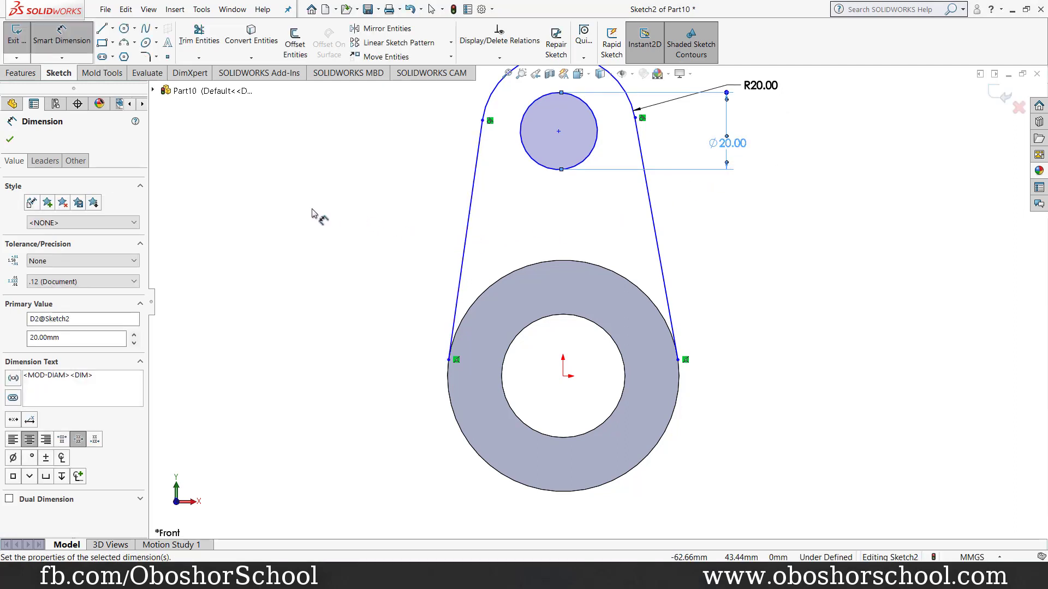
left_click(558, 132)
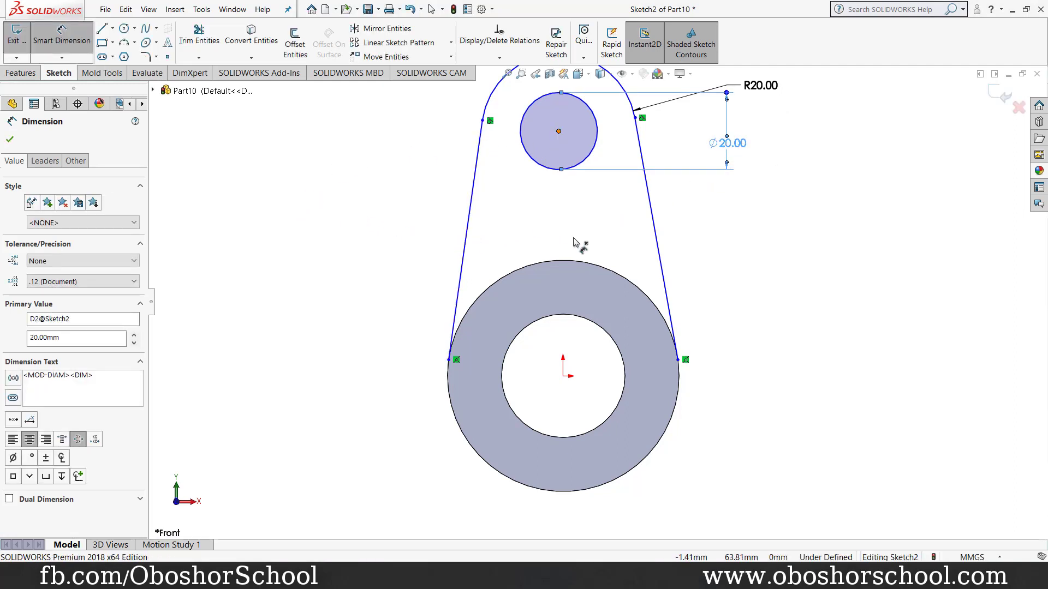
left_click(564, 377)
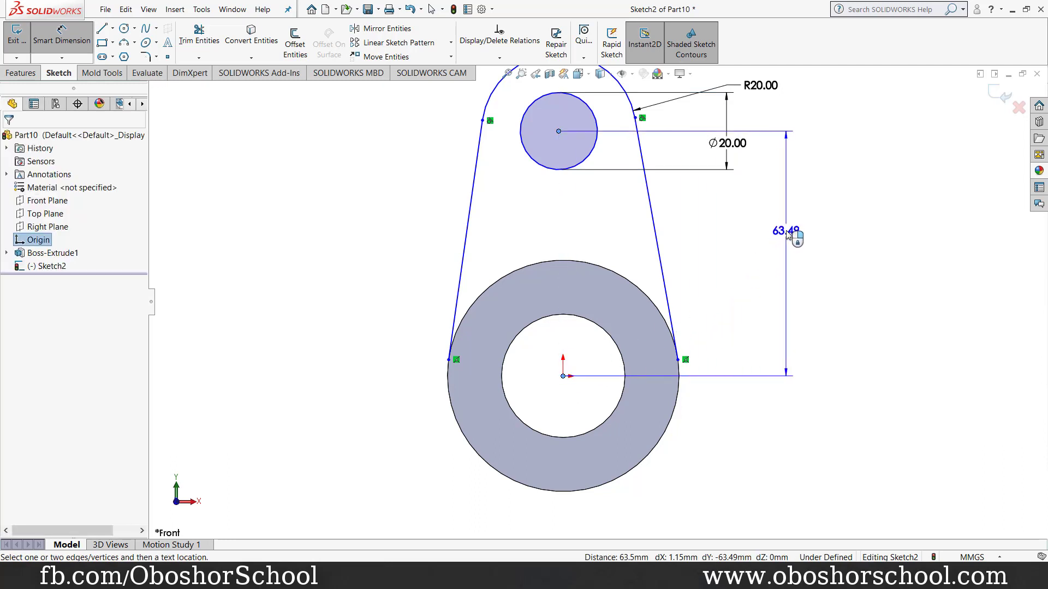
left_click(794, 240)
type("80")
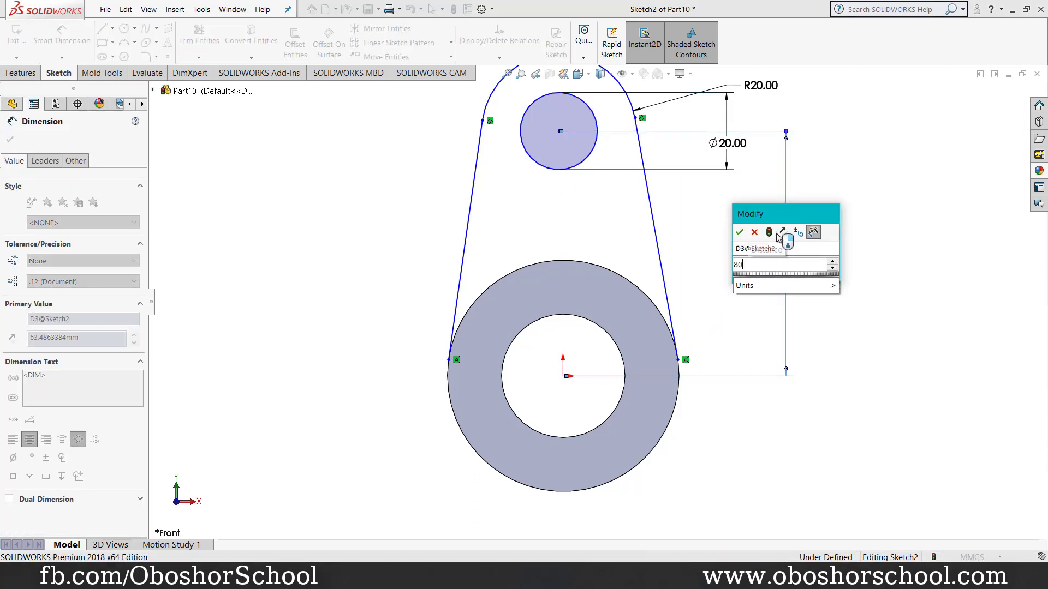
key("Return")
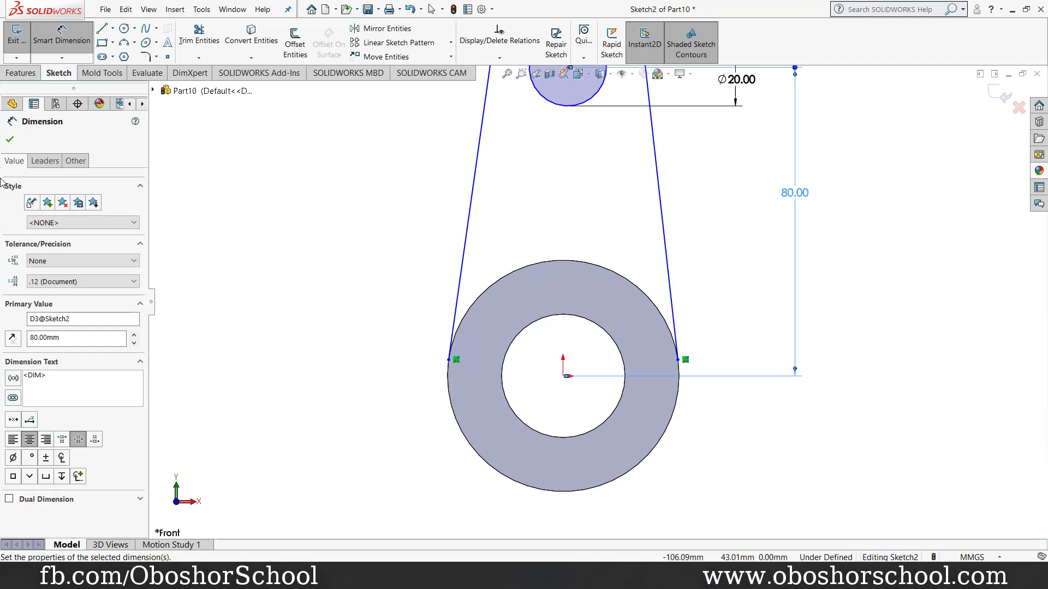
left_click(9, 141)
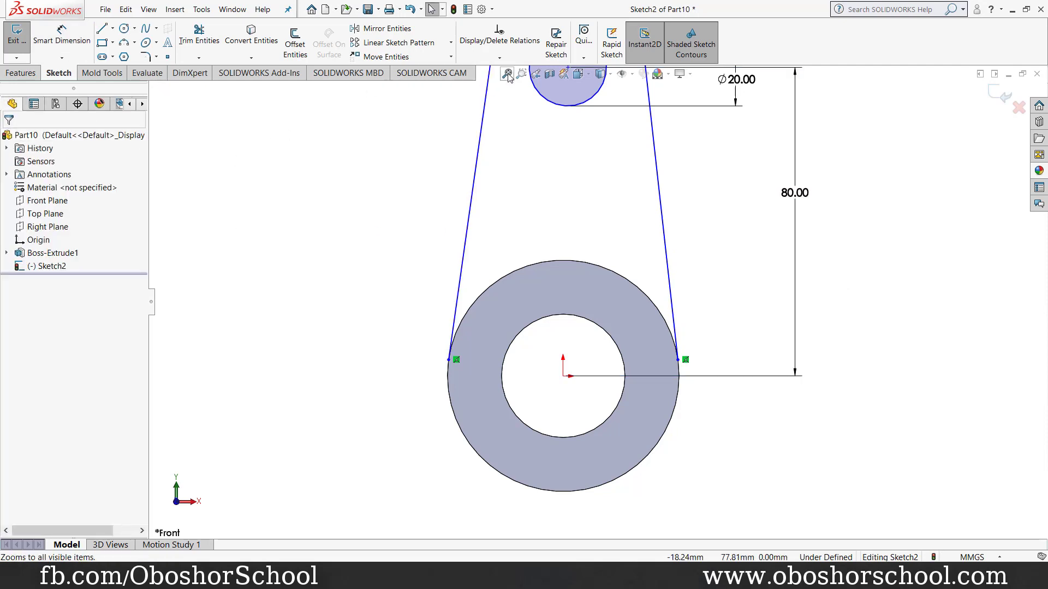
- Fit the sketch in view and align the small circle's centre vertically with the origin
key("f")
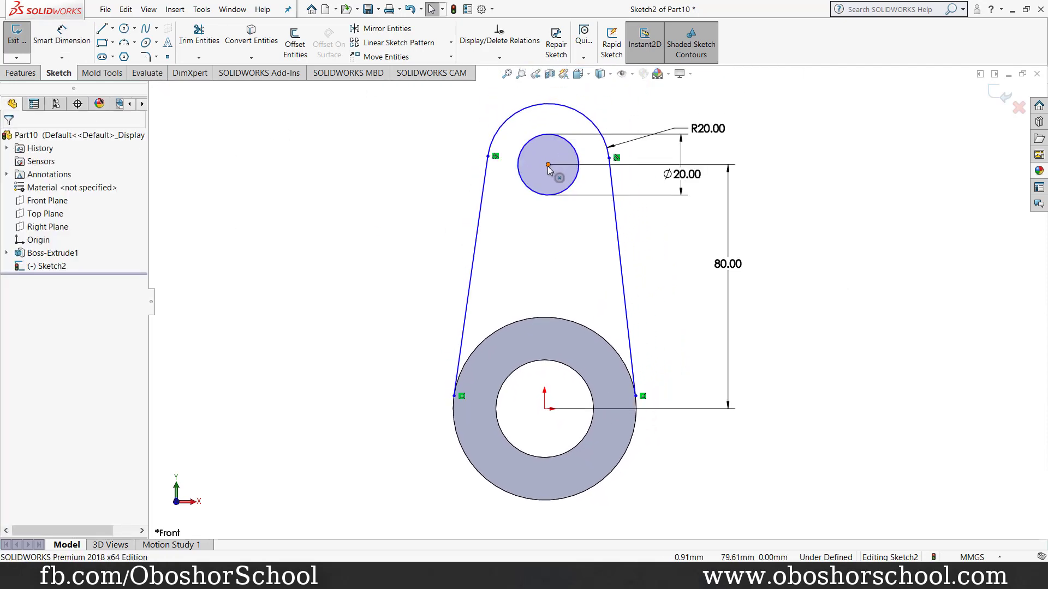
left_click(549, 165)
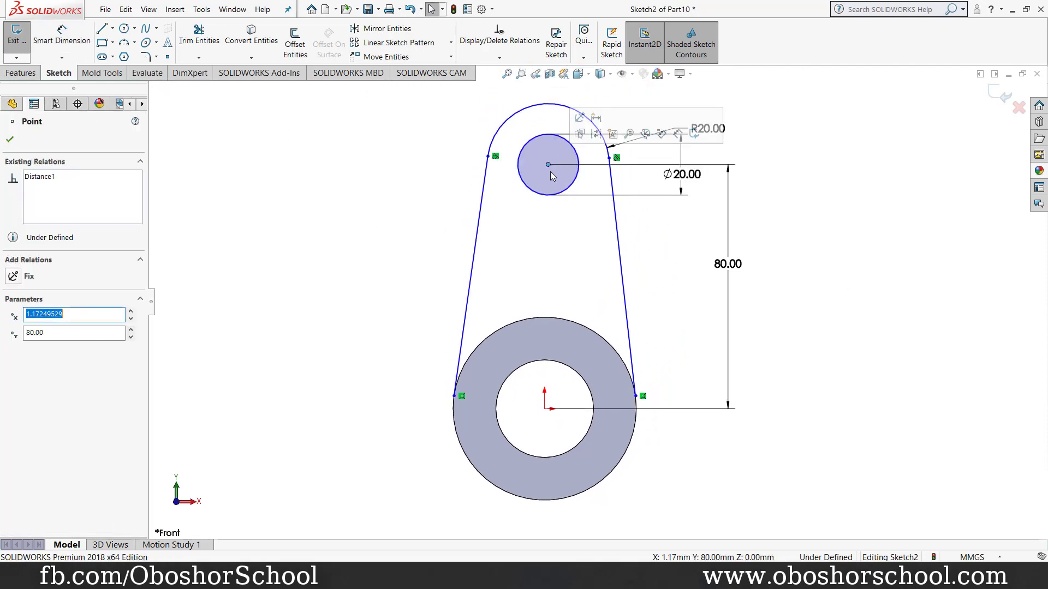
left_click(545, 409, "shift")
left_click(595, 359)
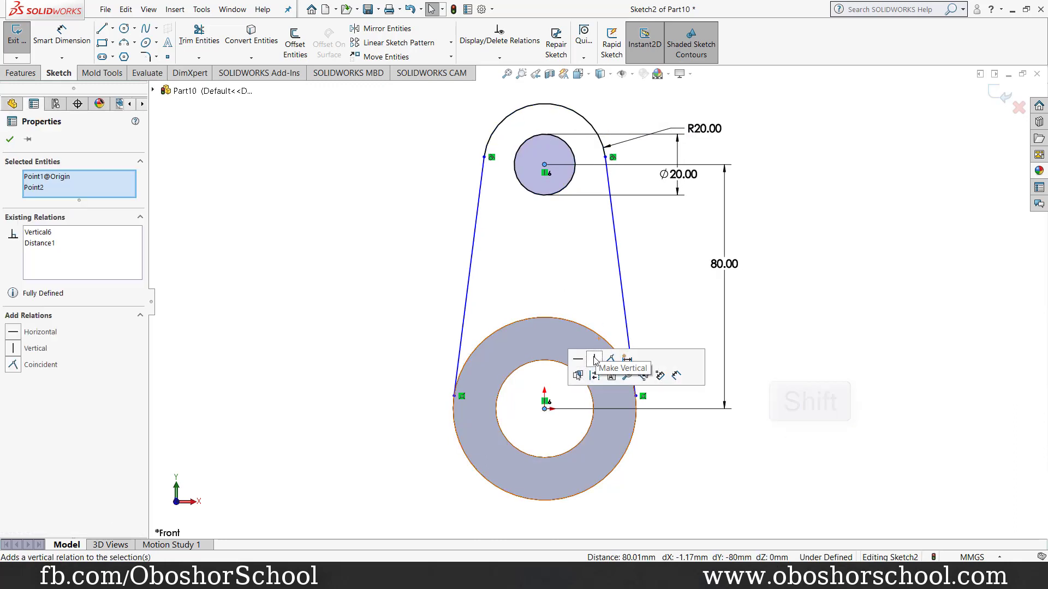
left_click(9, 140)
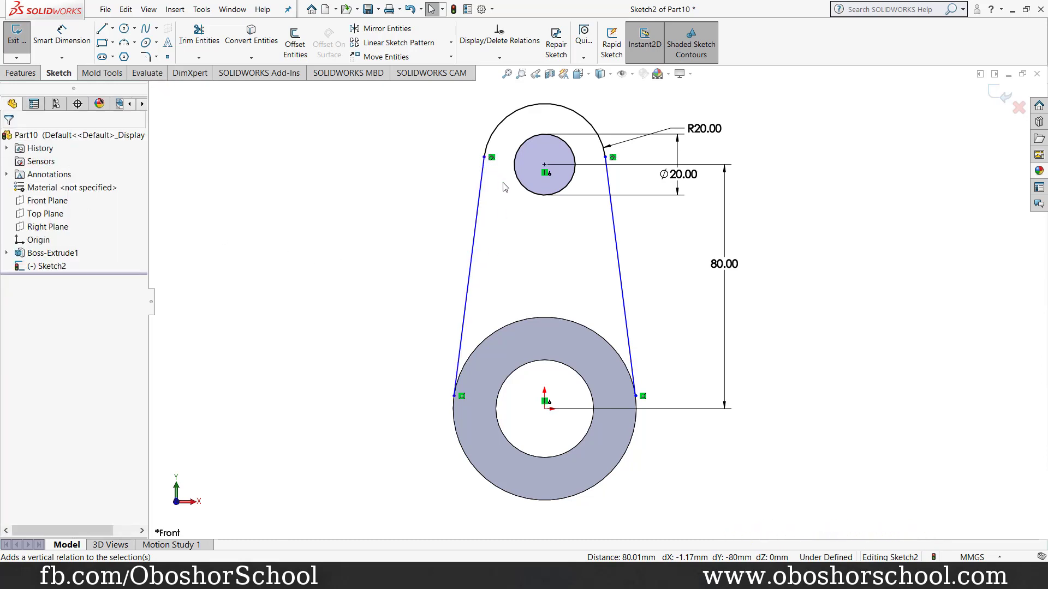
- Make the right side line tangent to the Ø60 outer circle
left_click_drag(456, 138, 455, 137)
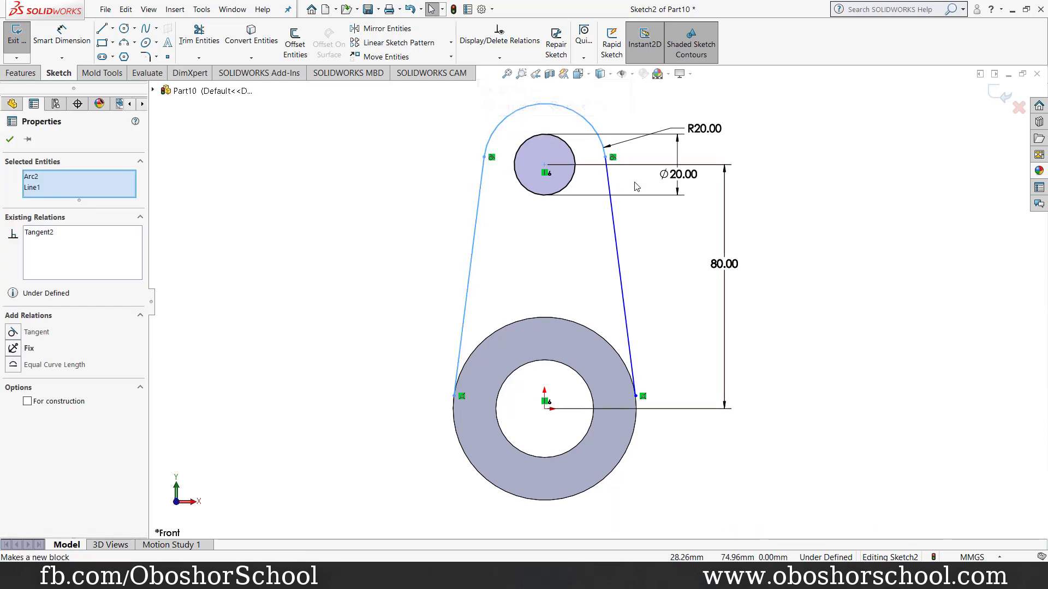
left_click(648, 187)
left_click_drag(633, 179, 593, 145)
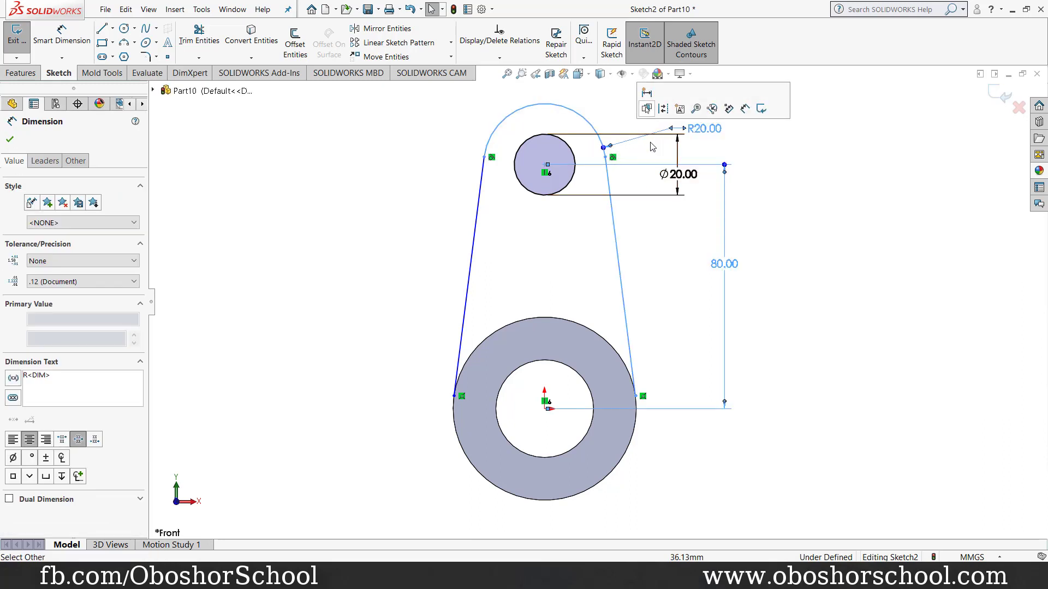
left_click(747, 156)
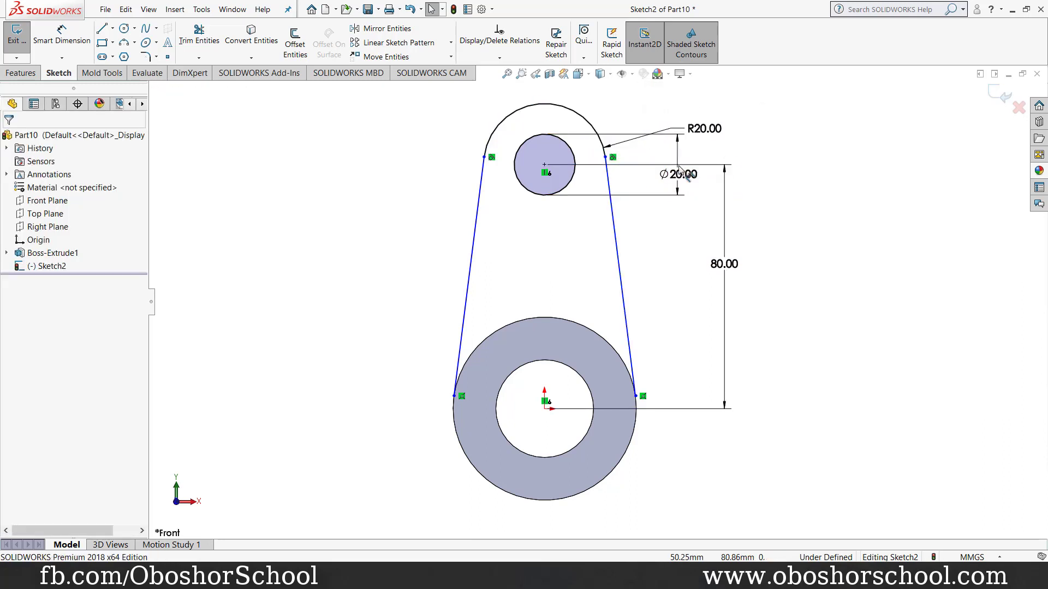
left_click(608, 177)
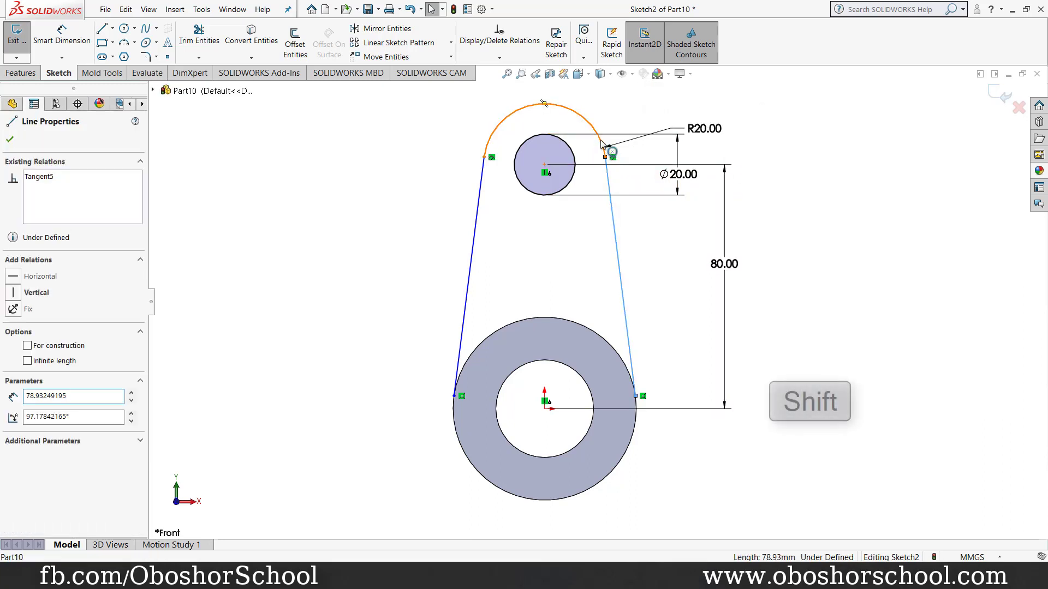
left_click(602, 147, "shift")
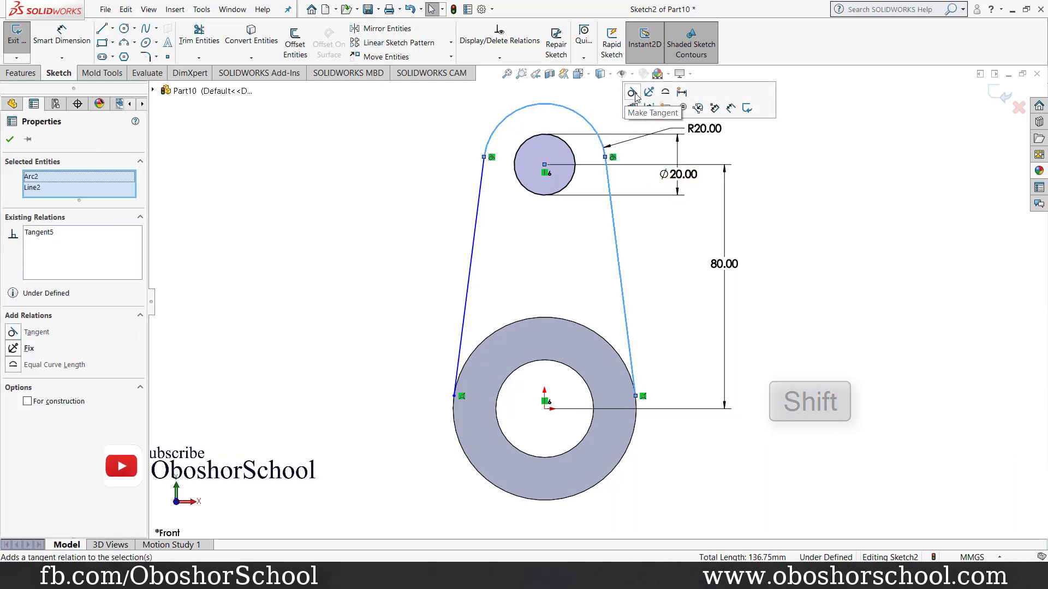
left_click(699, 447)
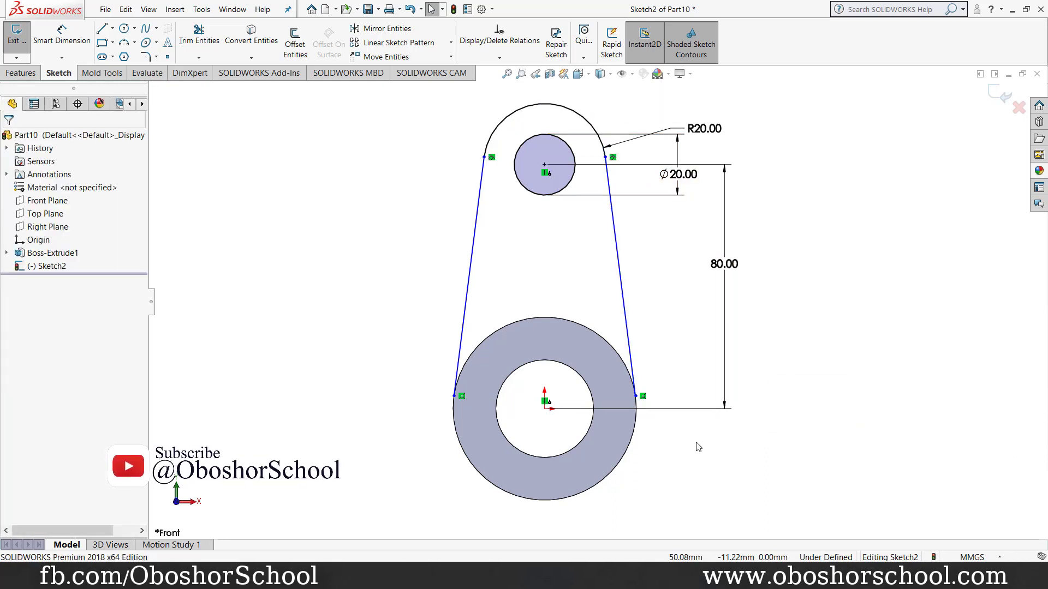
left_click_drag(683, 440, 621, 380)
left_click(752, 431)
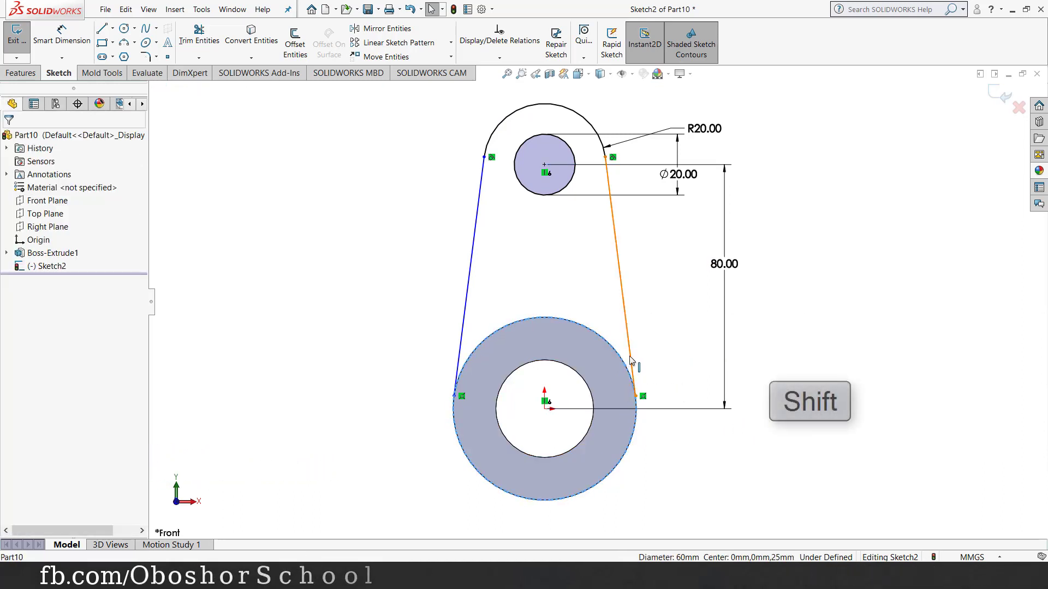
left_click(628, 373, "shift")
left_click(630, 375, "shift")
left_click(670, 319)
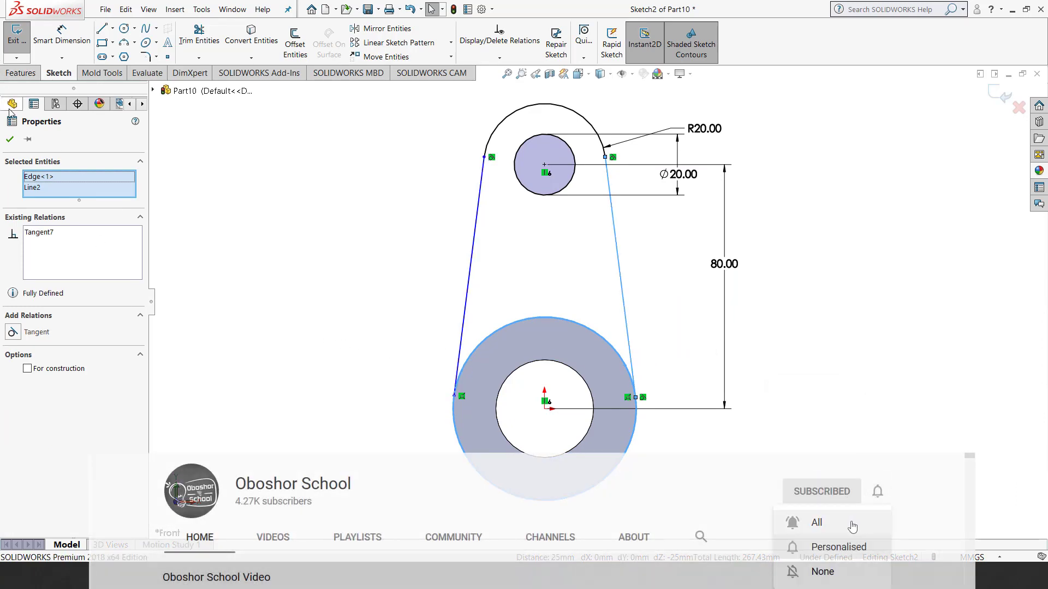
left_click(10, 140)
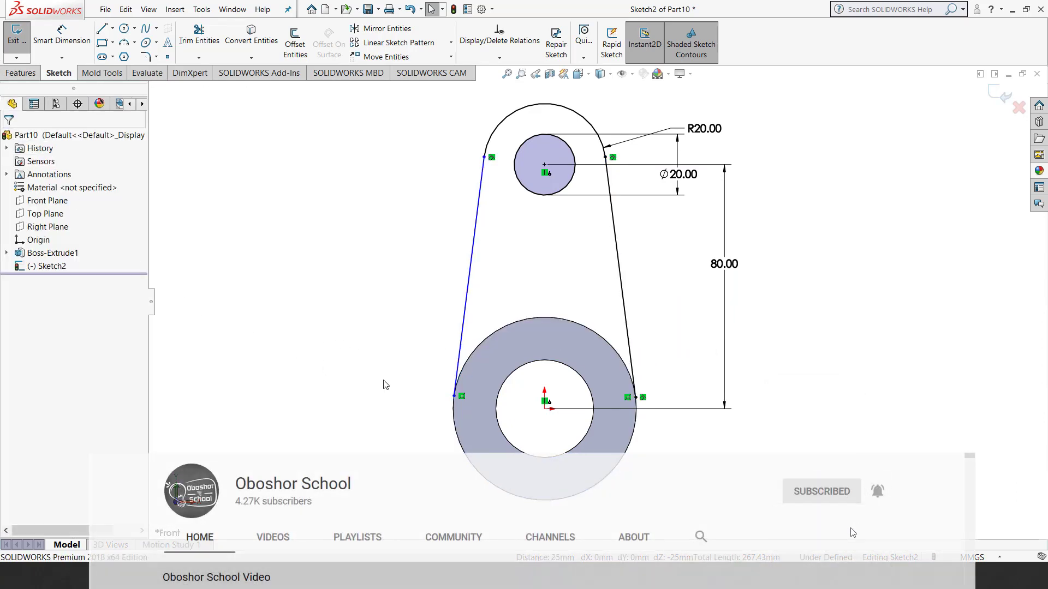
- Make the left side line tangent to the Ø60 outer circle
left_click(459, 358, "shift")
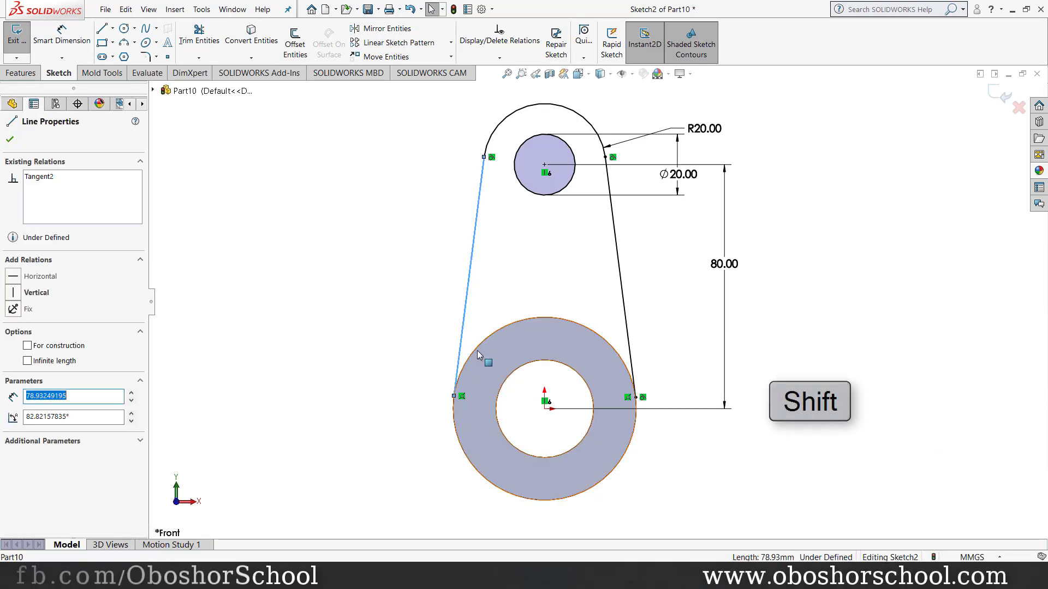
left_click(477, 354, "shift")
left_click(428, 342)
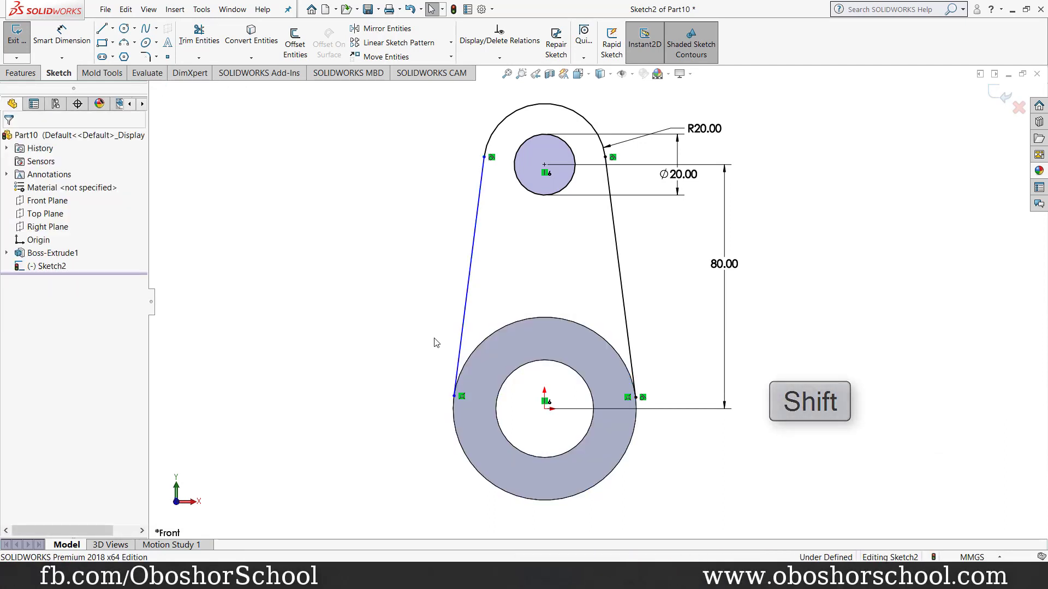
left_click(480, 350)
left_click(469, 276, "shift")
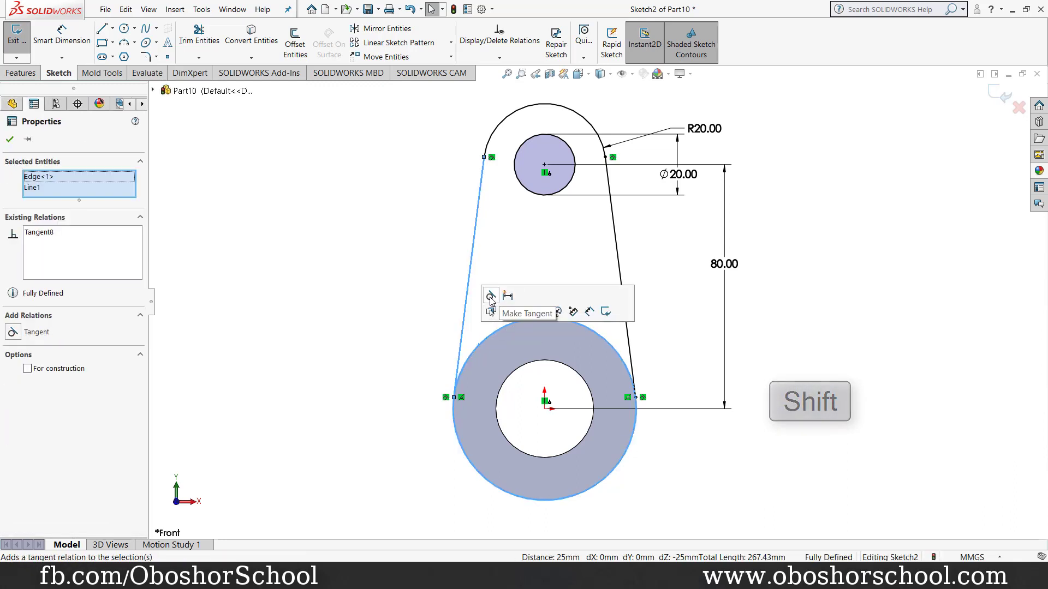
left_click(491, 296)
left_click(10, 140)
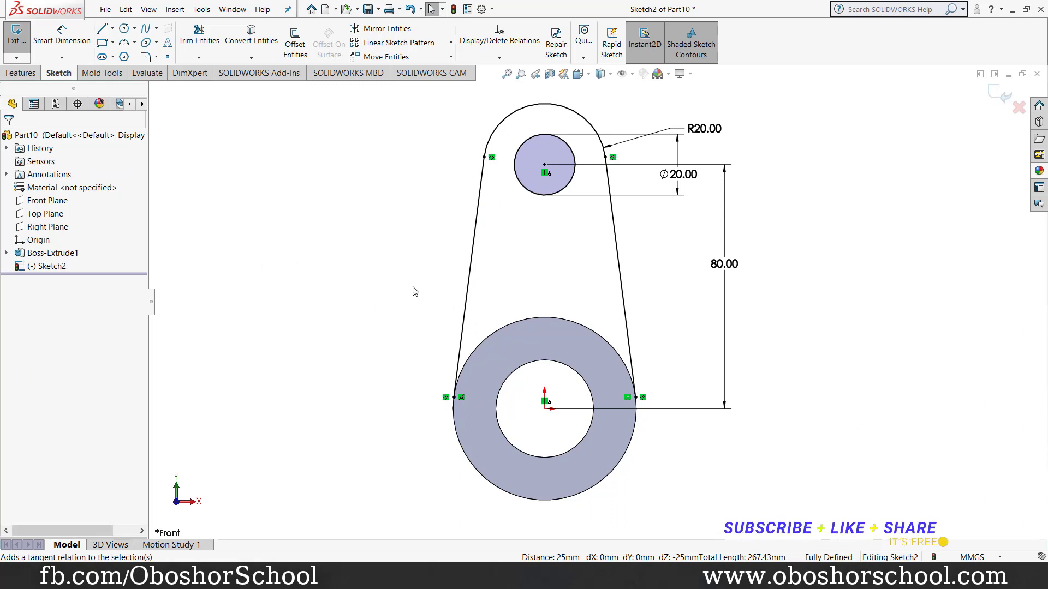
- Draw a cross line spanning from the left side line to the right side line
left_click(102, 28)
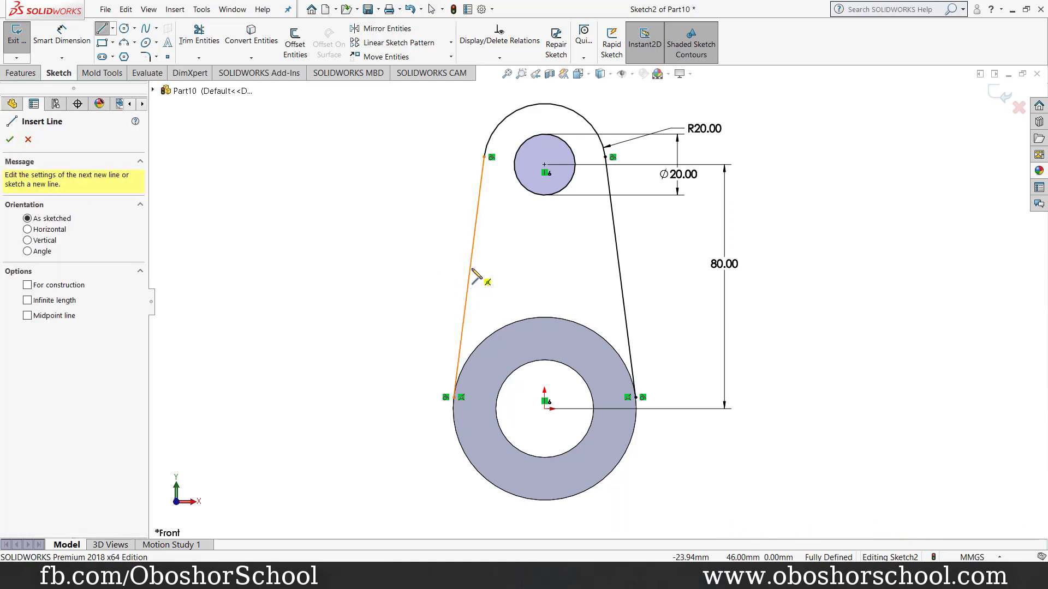
left_click(470, 268)
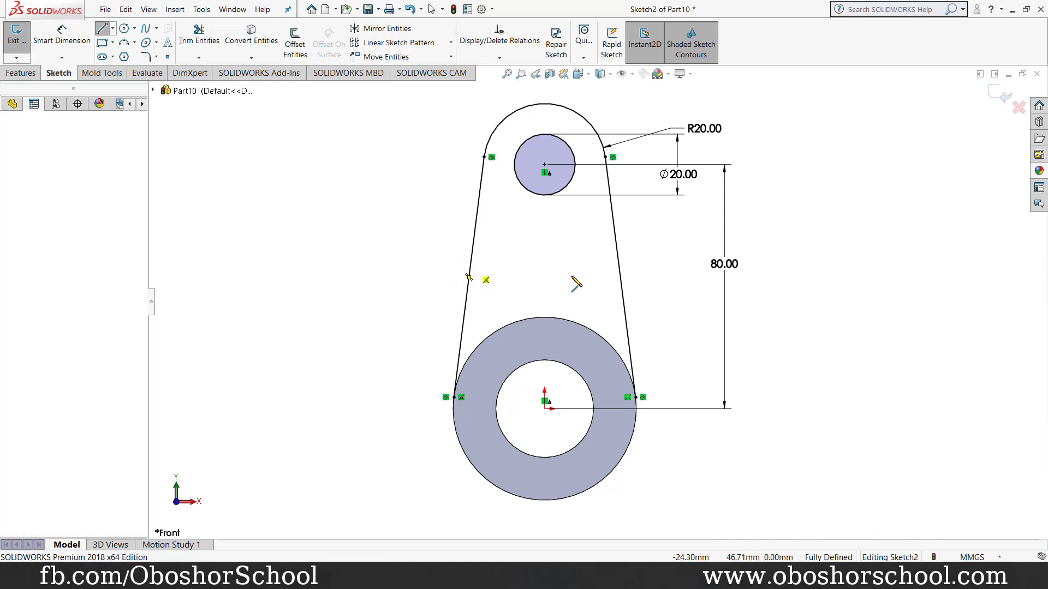
left_click(620, 271)
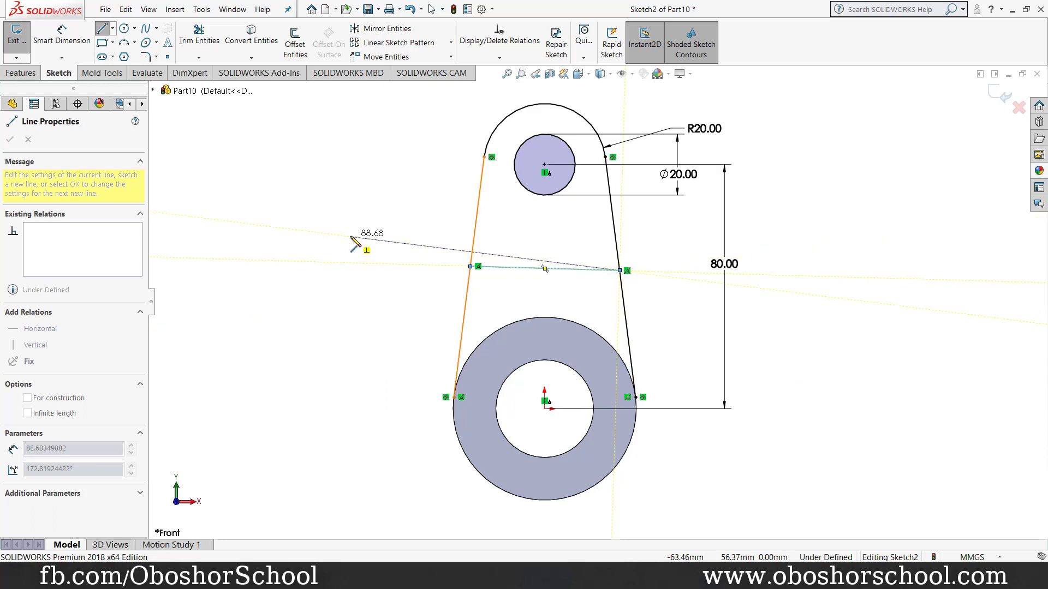
right_click(350, 238)
left_click(387, 246)
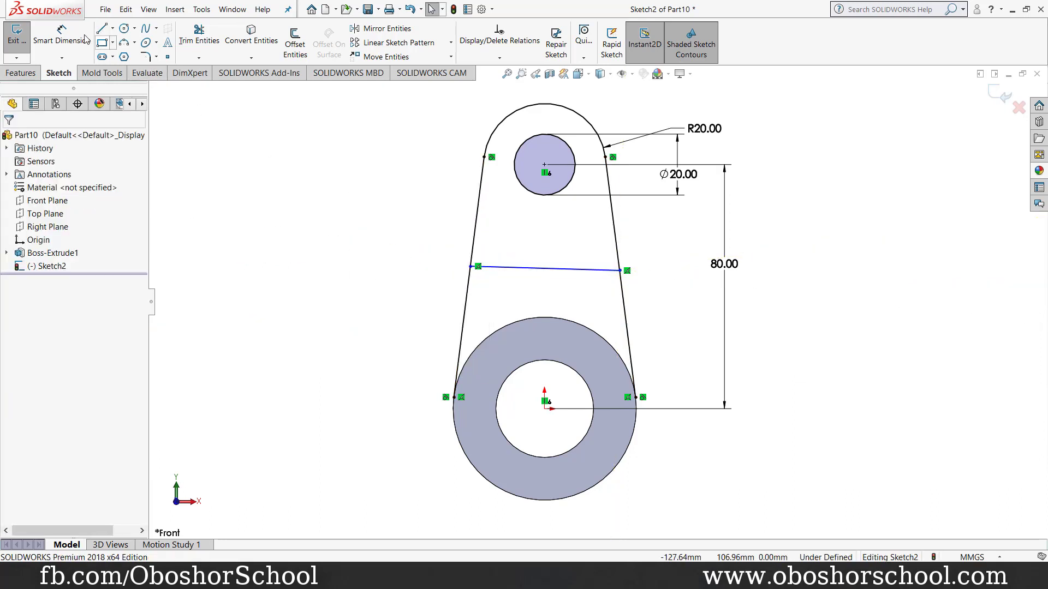
- Draw a horizontal line joining the lower left and right tangent points
key("l")
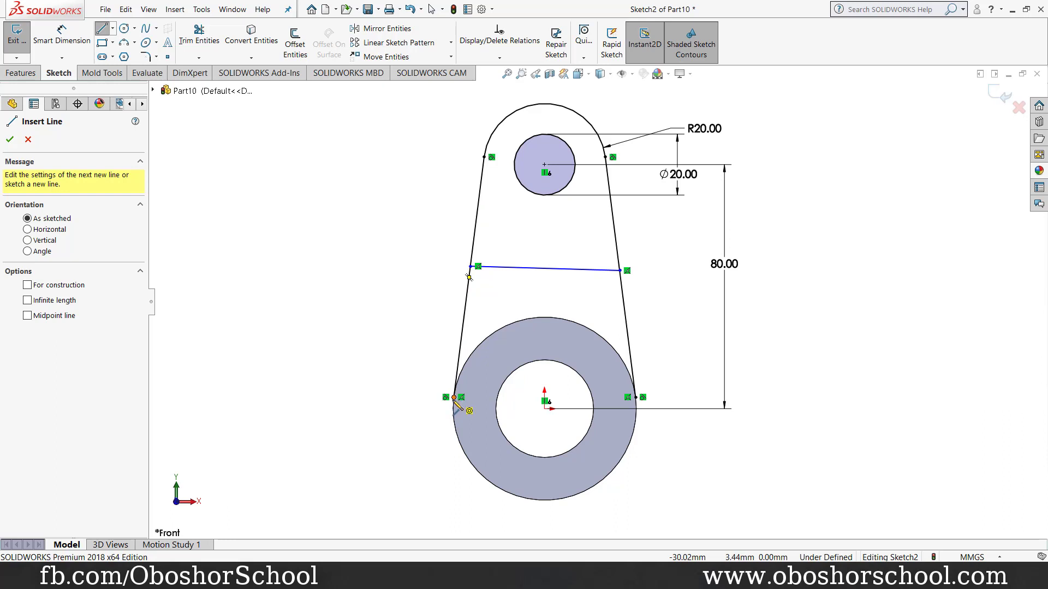
left_click(454, 397)
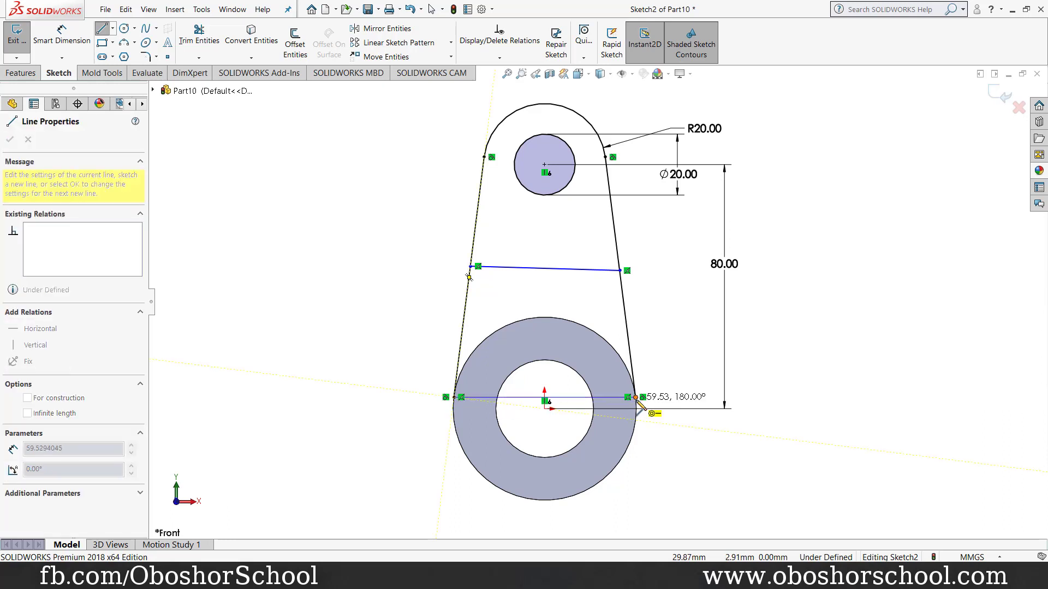
left_click(636, 397)
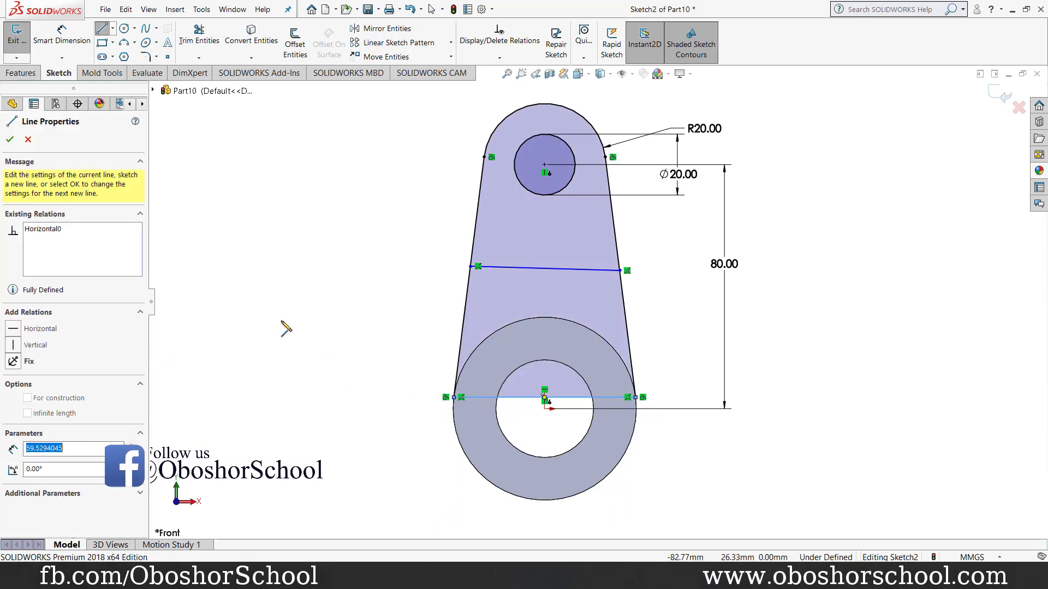
right_click(236, 267)
left_click(268, 276)
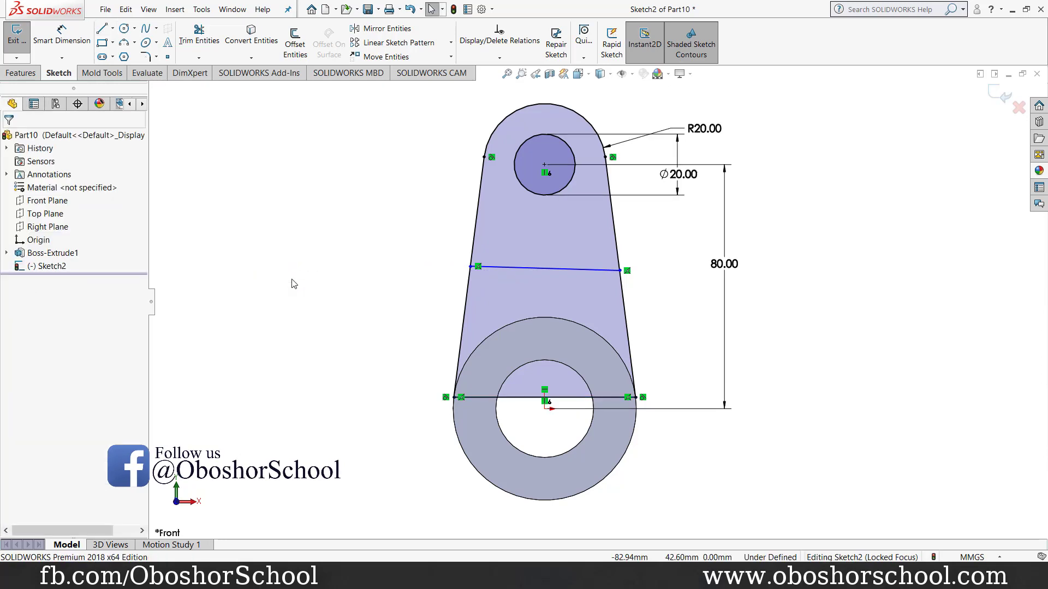
- Convert the Ø32 inner edge to a sketch circle and trim the bottom line inside it
left_click(526, 368)
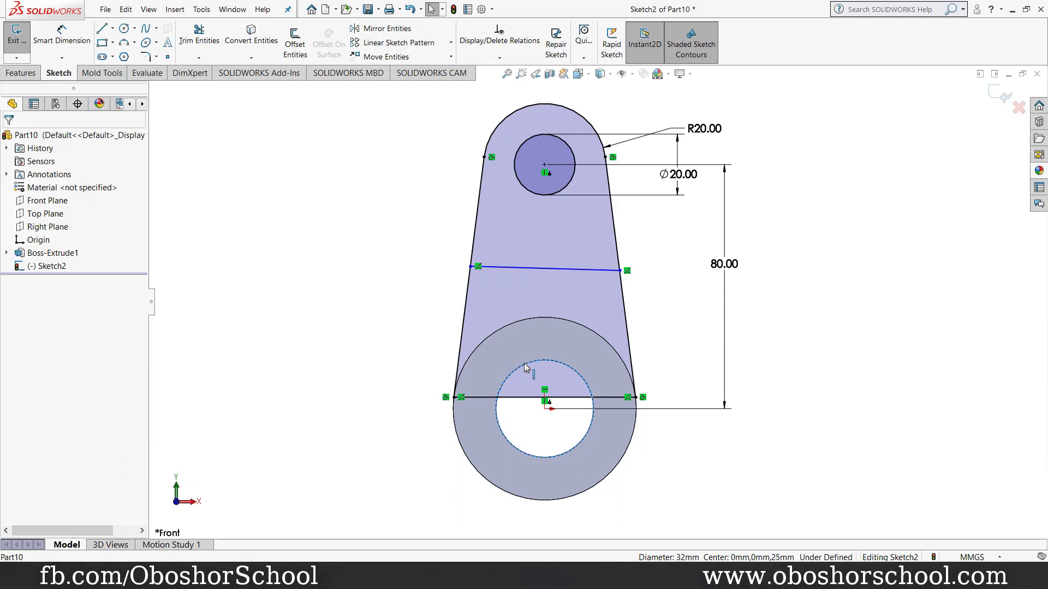
left_click(249, 37)
left_click(199, 34)
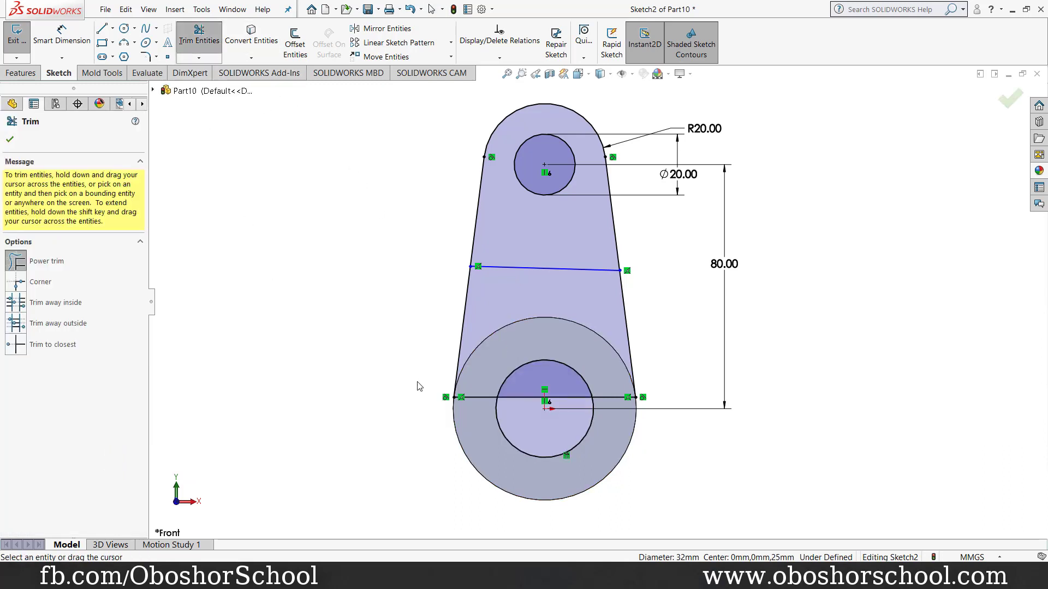
left_click_drag(528, 419, 528, 396)
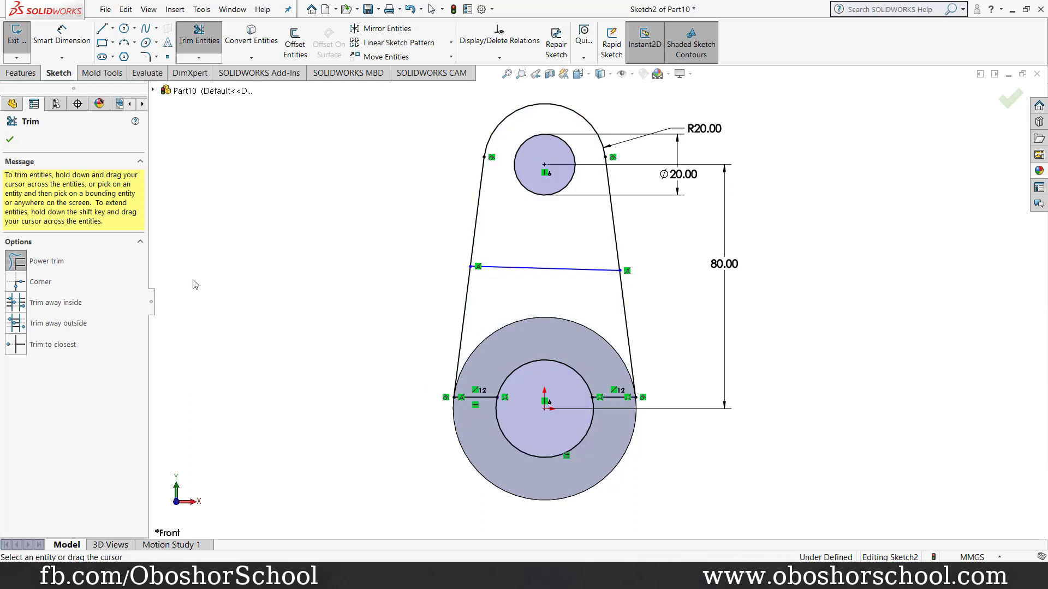
left_click(9, 140)
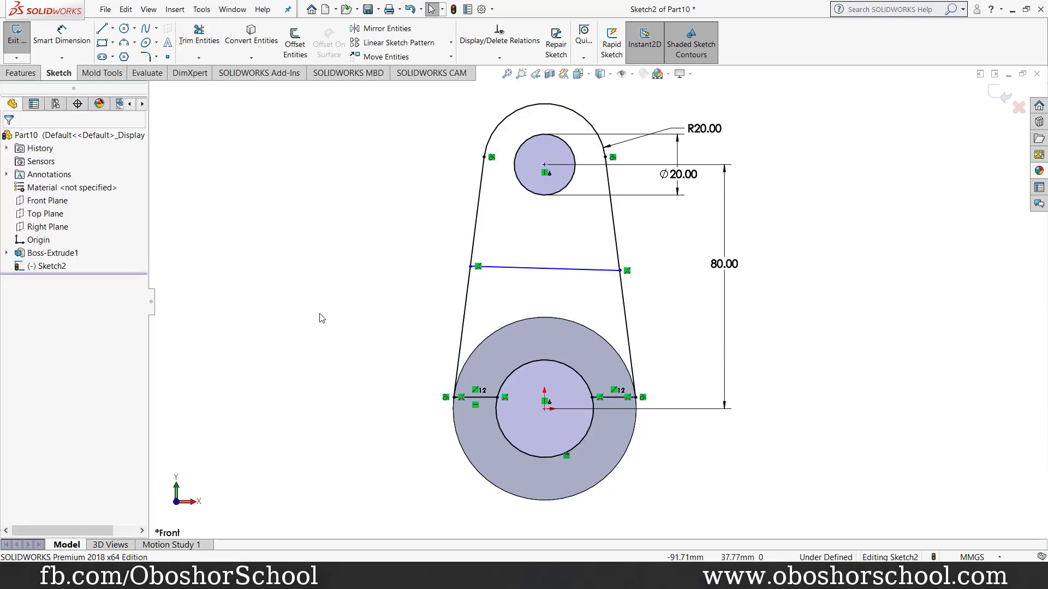
left_click(199, 33)
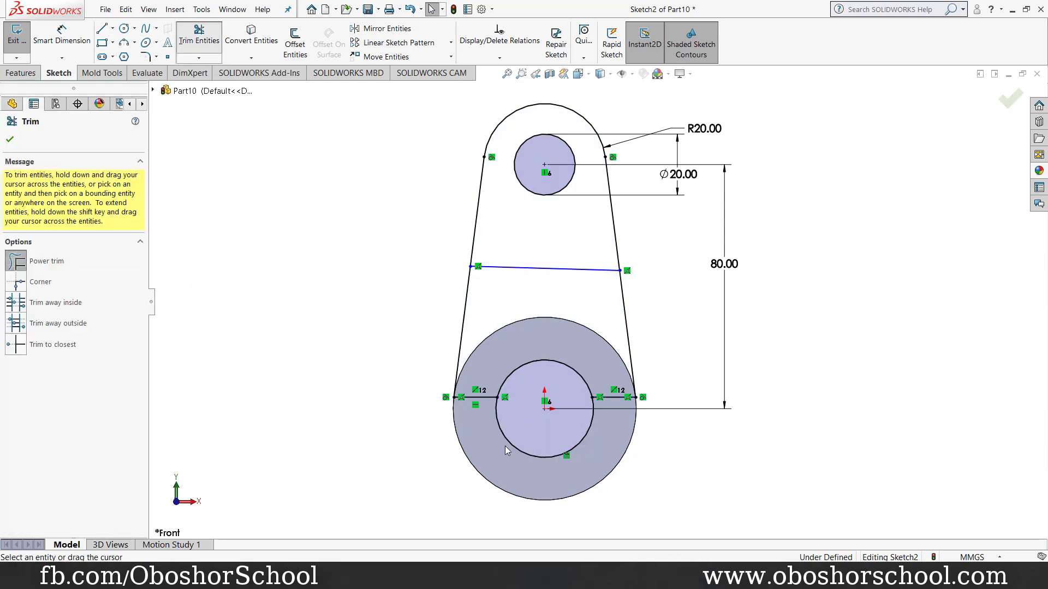
left_click(519, 448)
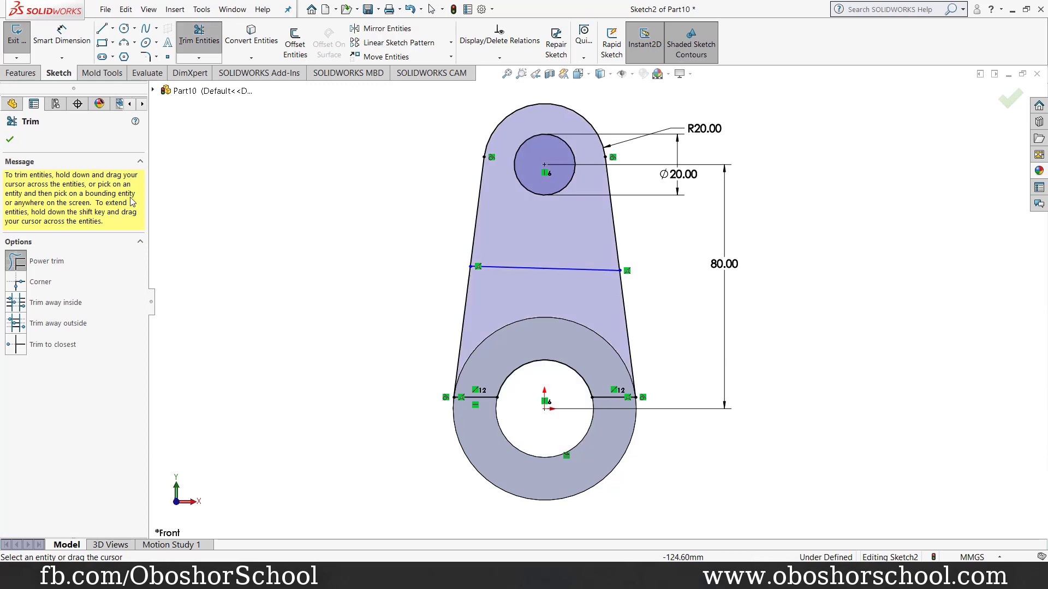
left_click(10, 139)
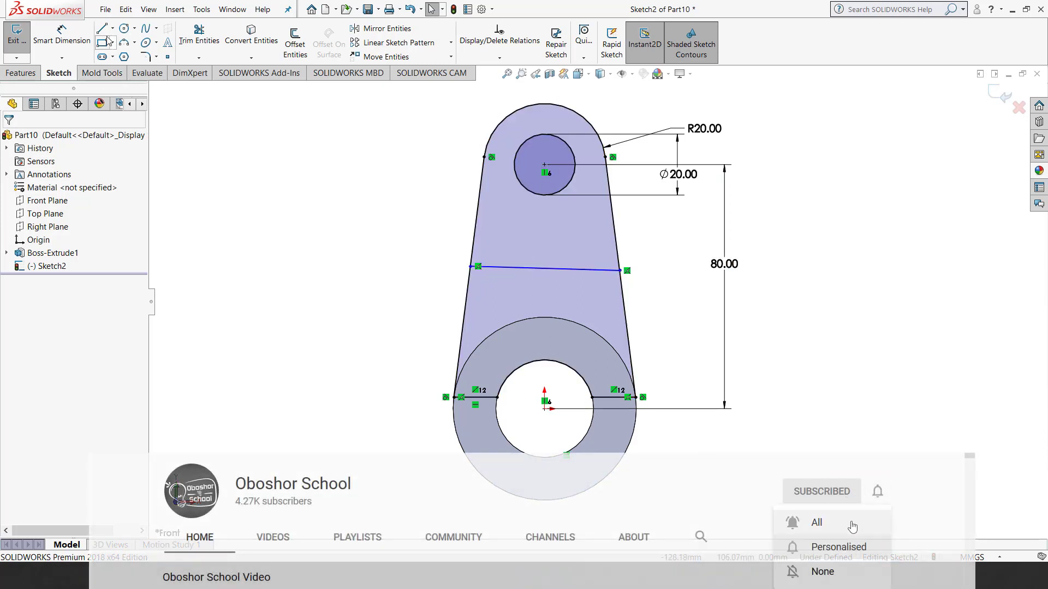
- Dimension the distance from the cross line to the top of the R20 arc as 60 mm
left_click(61, 33)
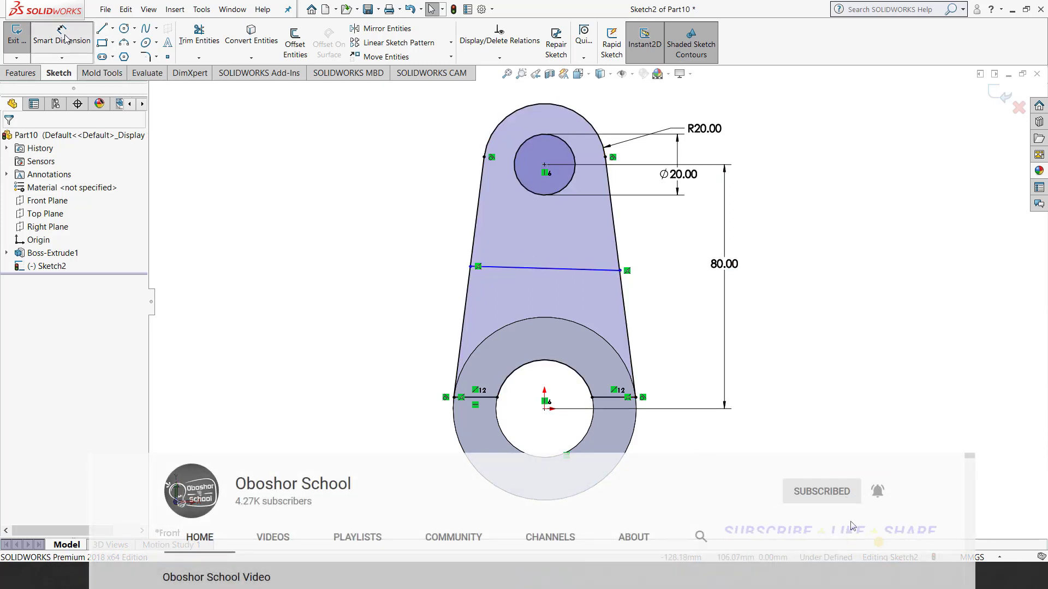
left_click(565, 270)
left_click(562, 113, "shift")
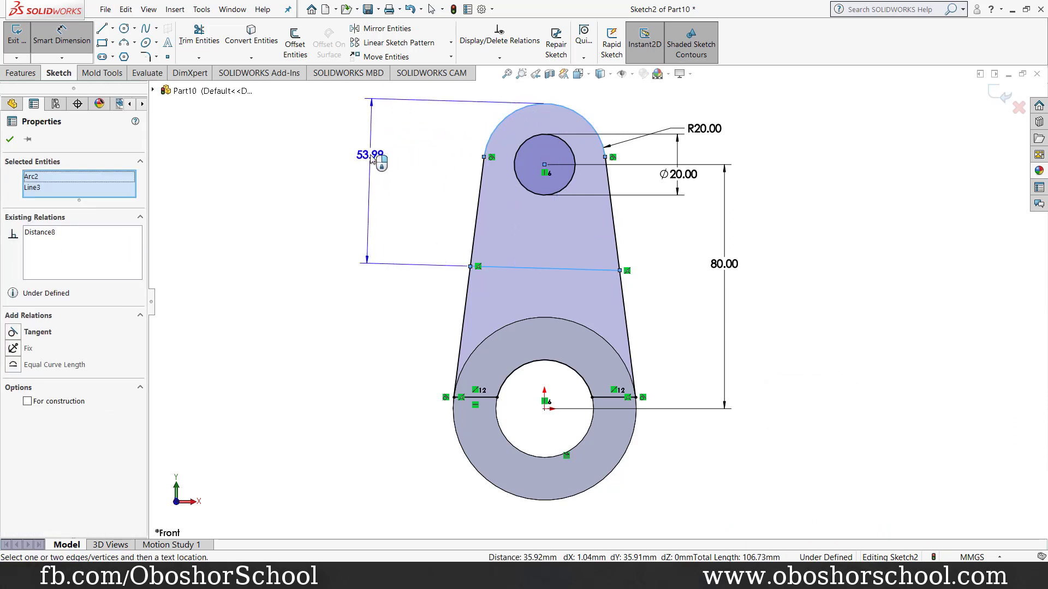
left_click(370, 157)
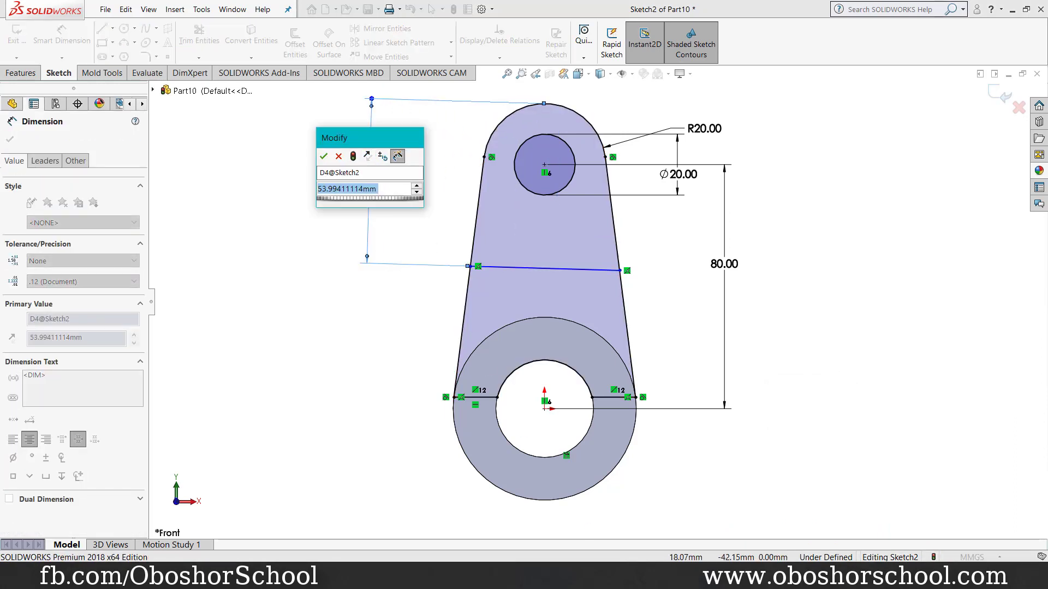
key("alt+Tab")
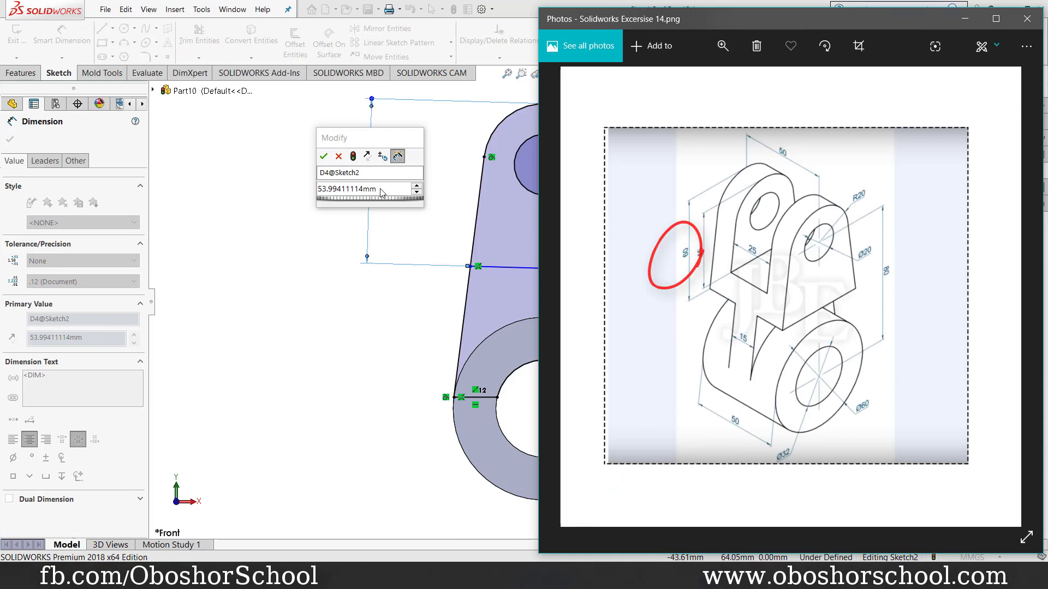
key("alt+Tab")
type("60")
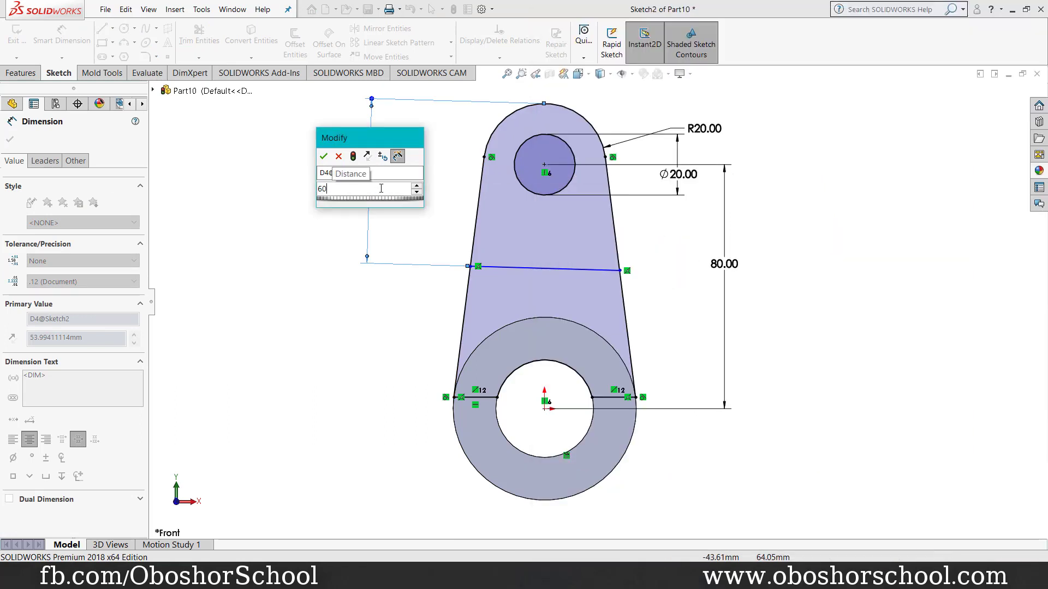
key("Return")
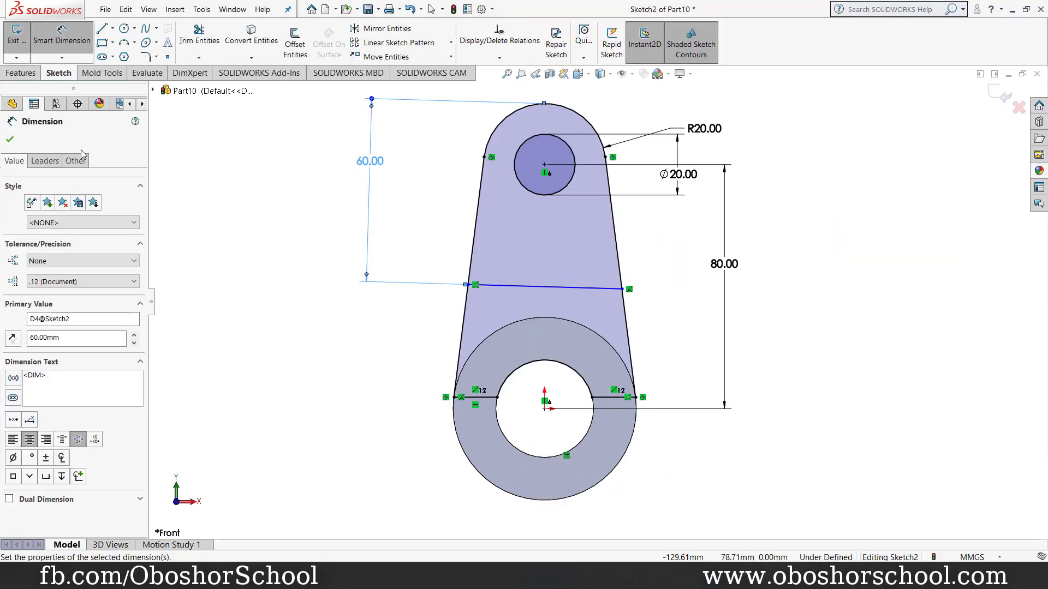
left_click(10, 141)
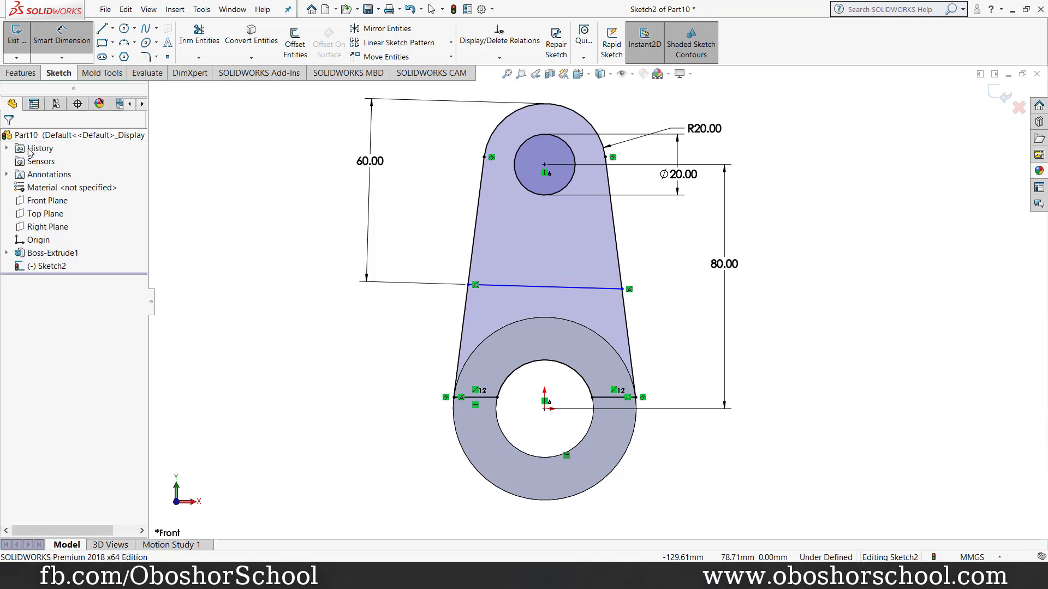
- Add a horizontal relation to the cross line across the web
left_click(561, 293)
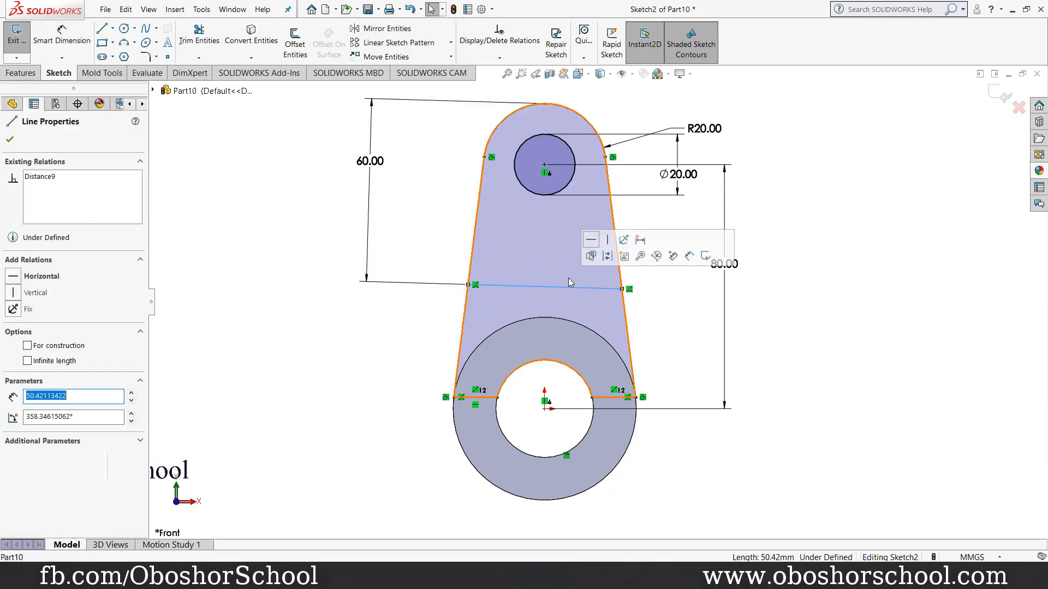
left_click(592, 247)
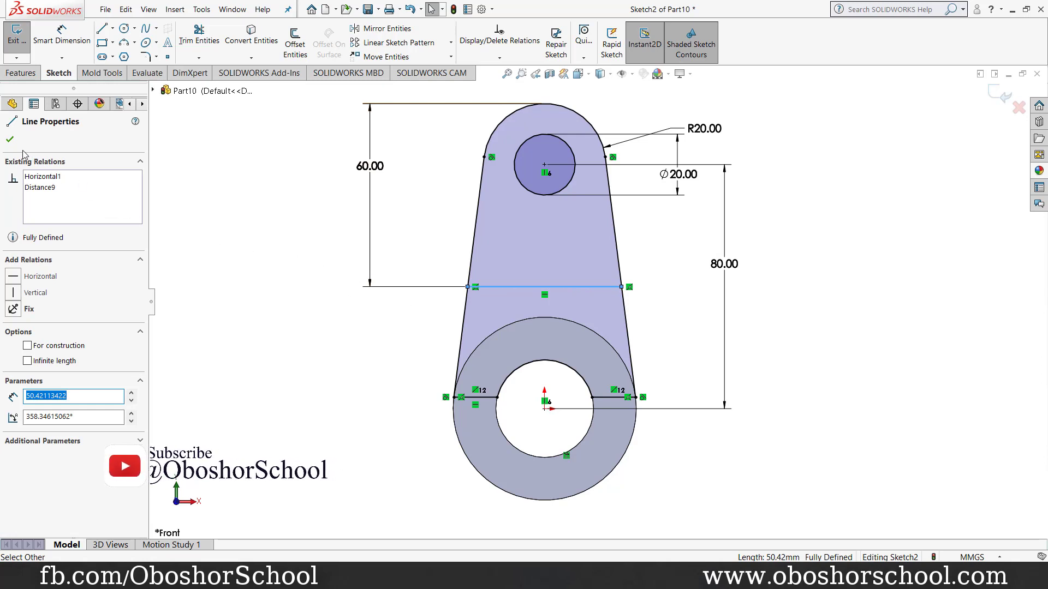
left_click(9, 139)
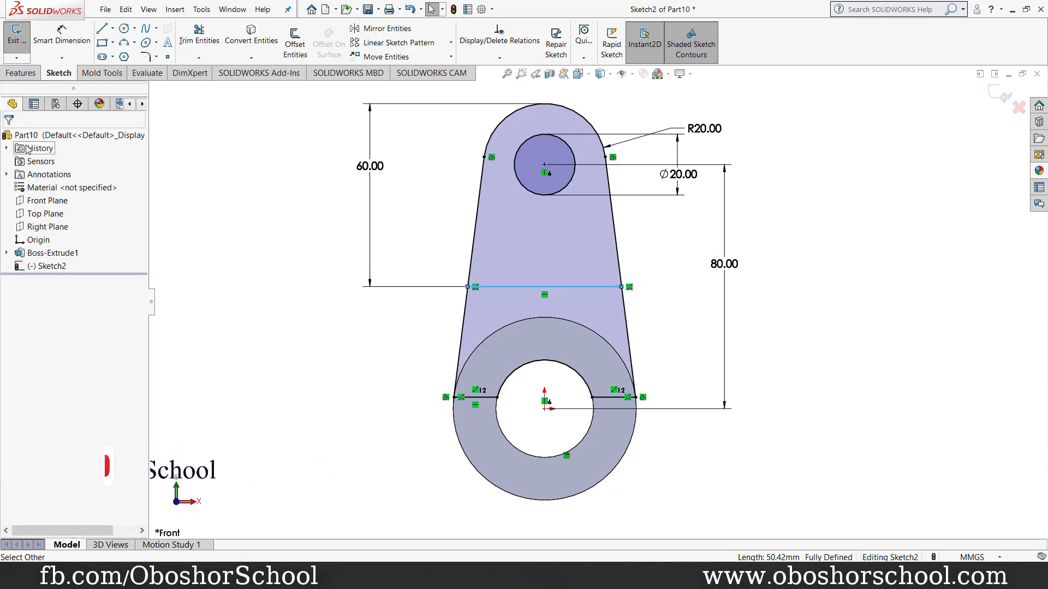
left_click(265, 228)
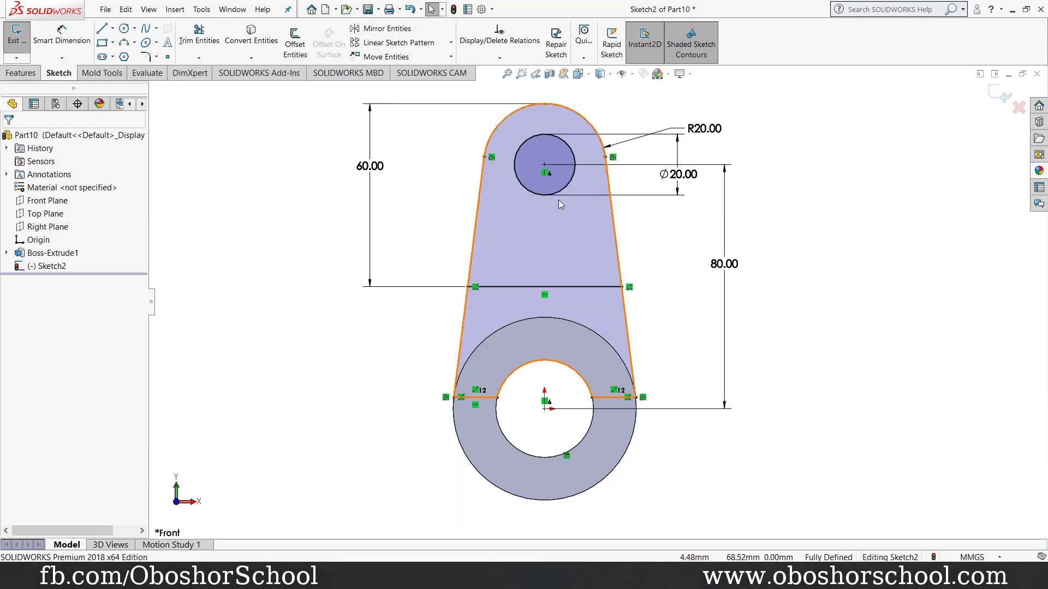
- Extrude Sketch2's upper bracket region 50 mm Mid Plane into a solid block
left_click(23, 74)
left_click(32, 52)
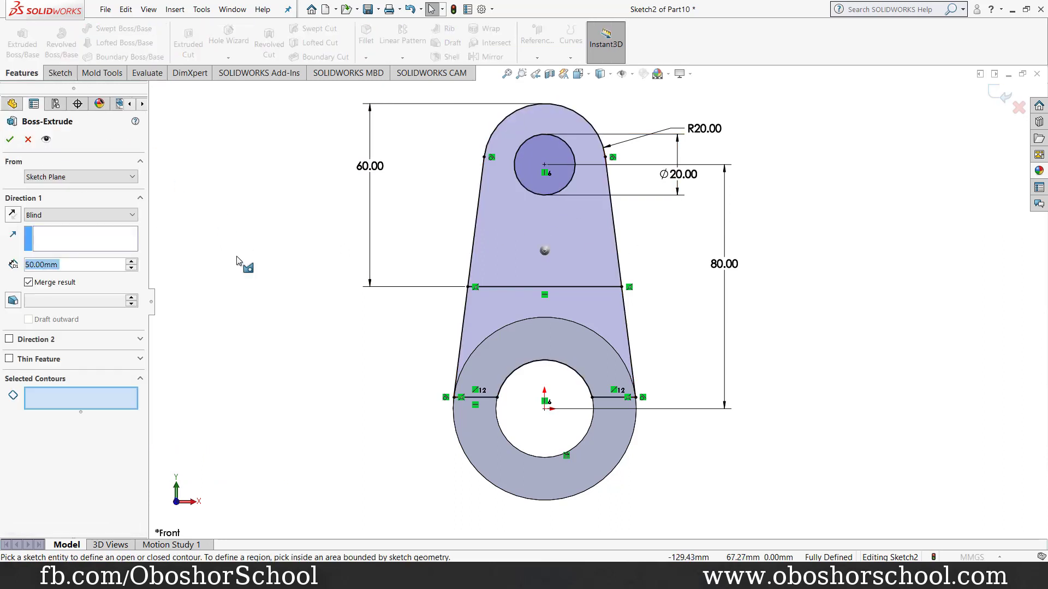
middle_click_drag(236, 276, 283, 312)
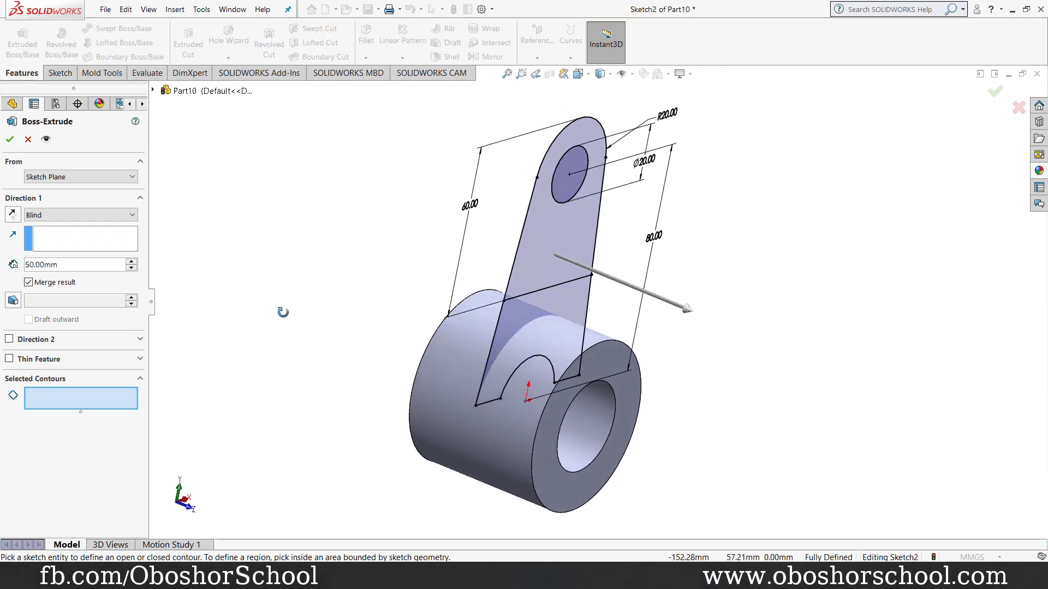
left_click(548, 227)
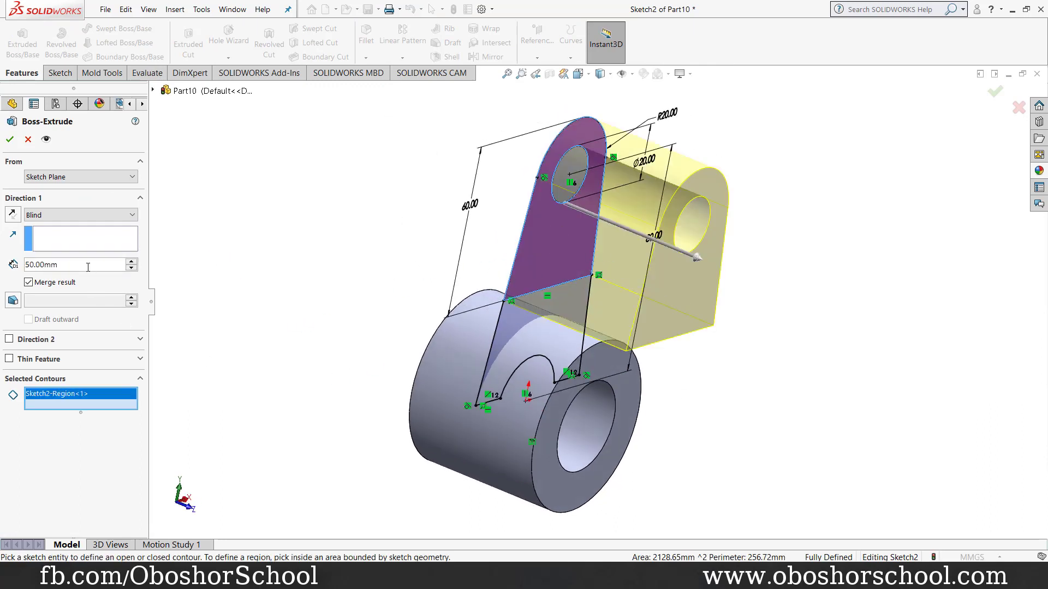
left_click(101, 220)
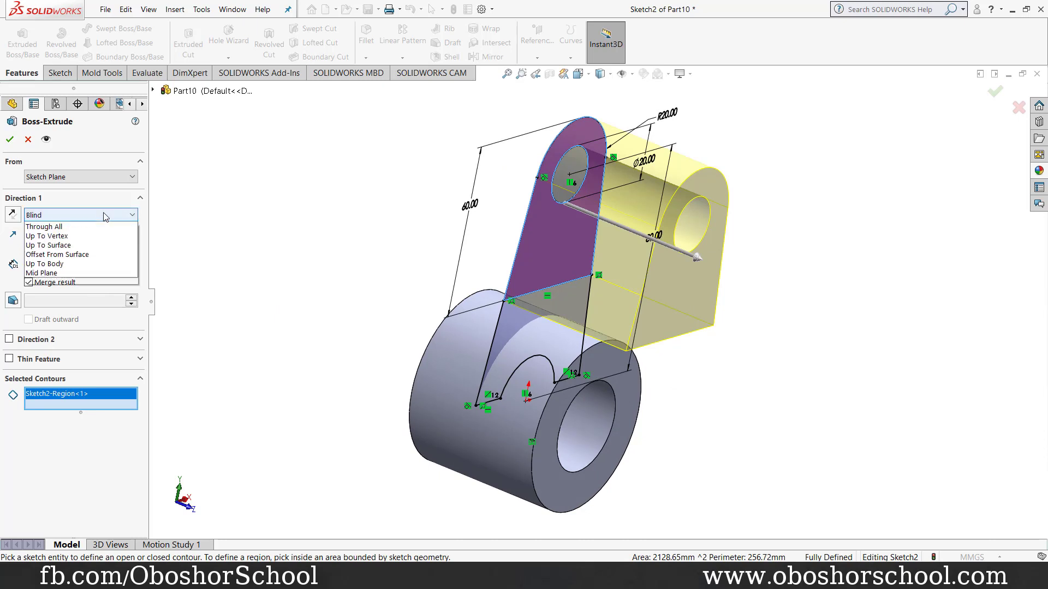
left_click(74, 283)
left_click(73, 282)
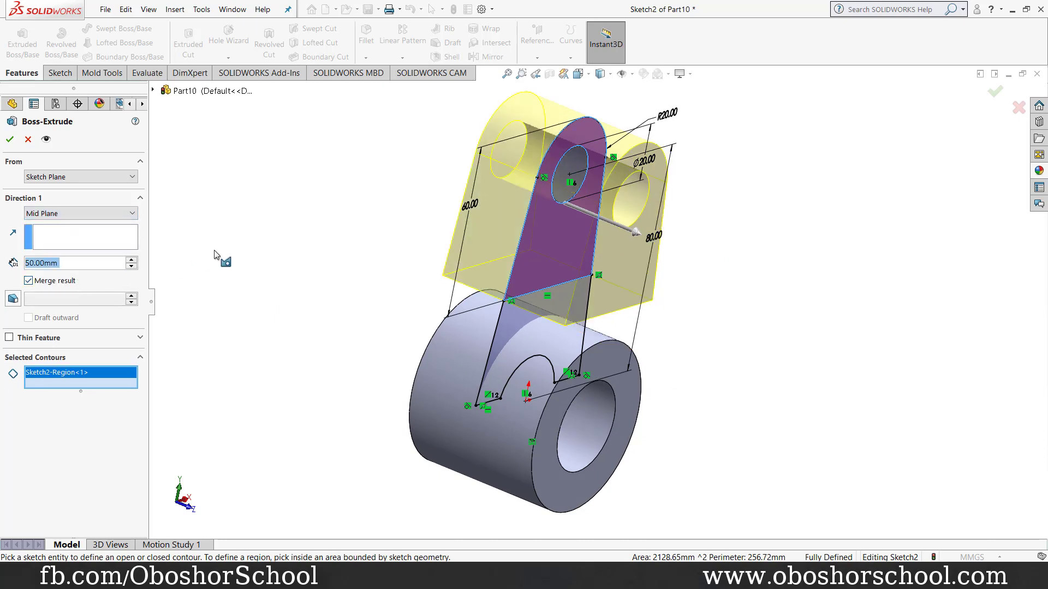
left_click(11, 139)
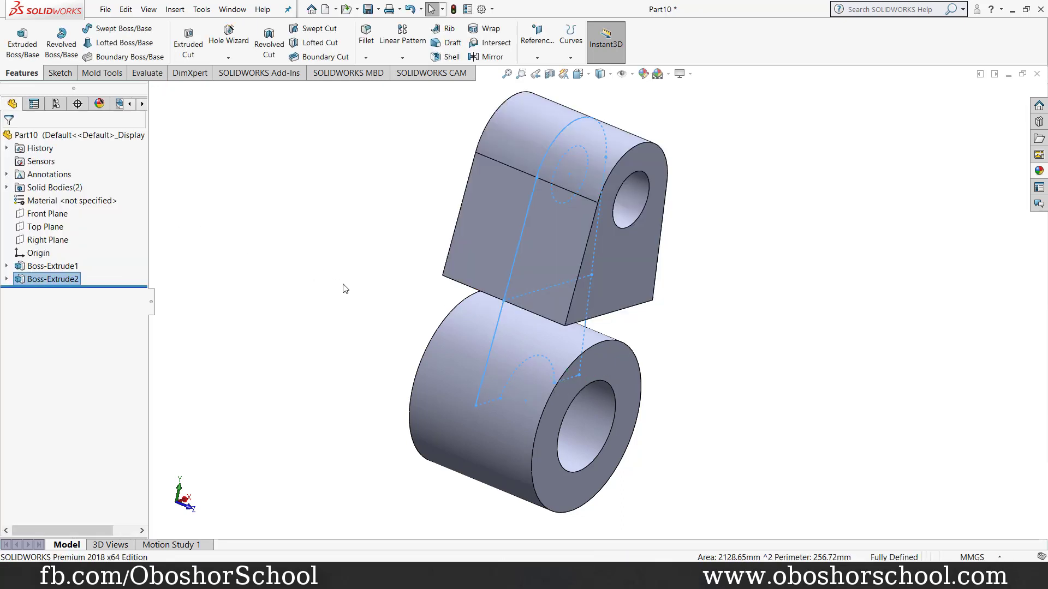
- Start a new boss extrusion from Sketch2 and pick its lower web region
left_click(7, 280)
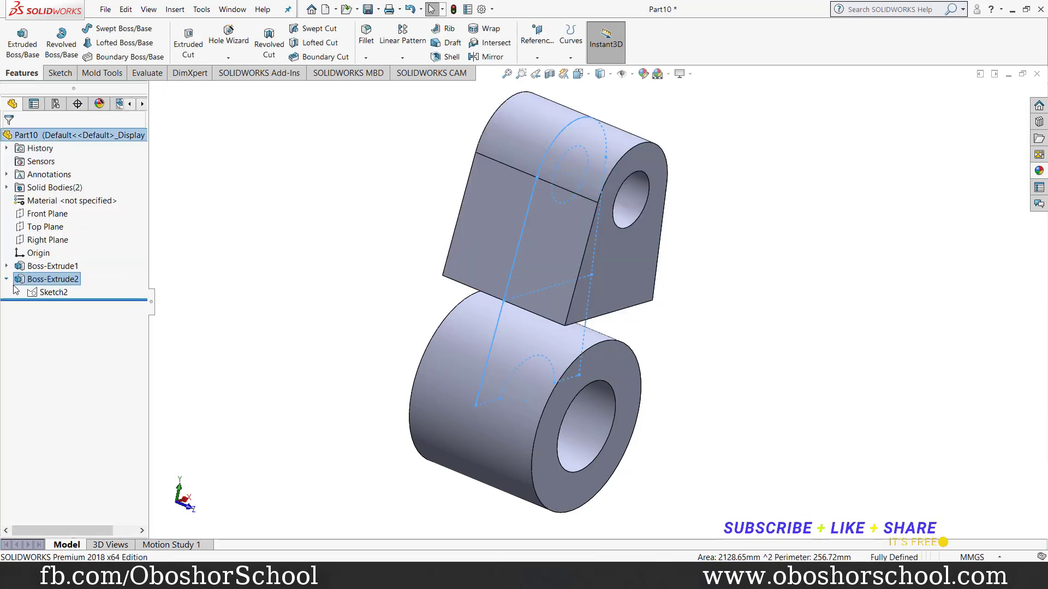
left_click(47, 296)
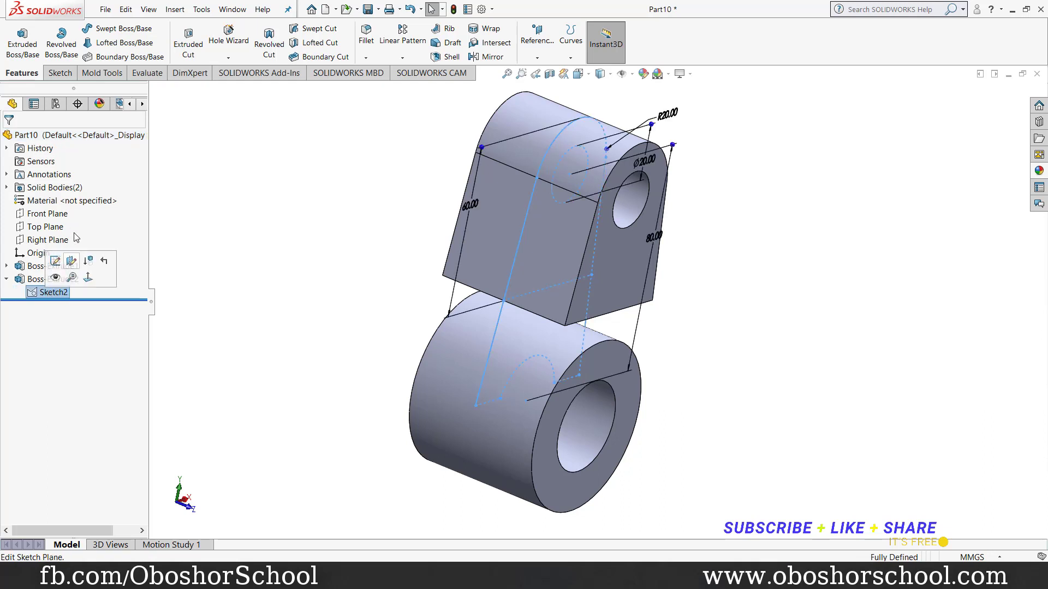
left_click(21, 39)
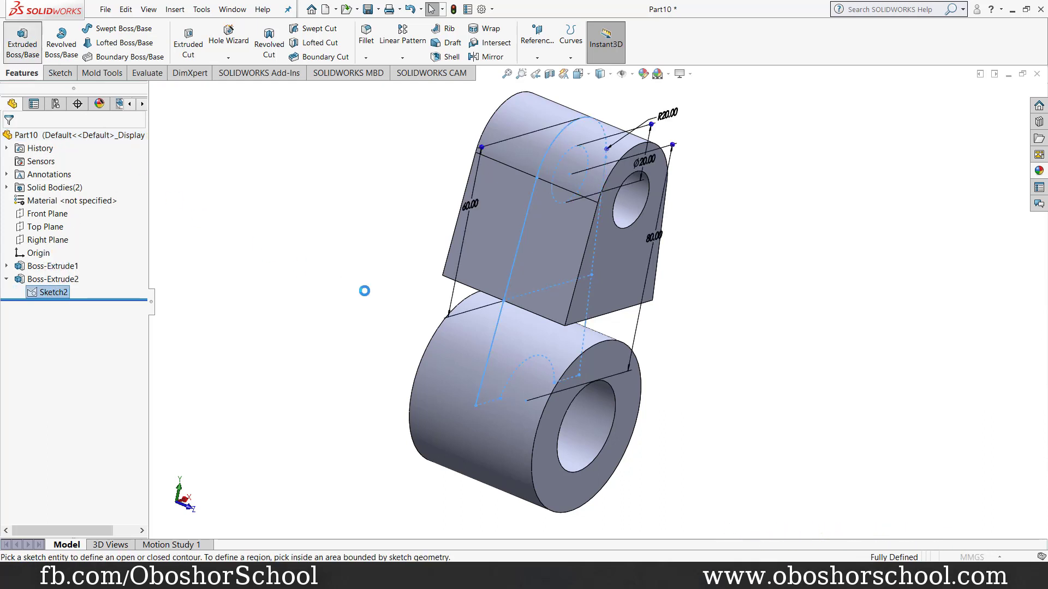
left_click(508, 326)
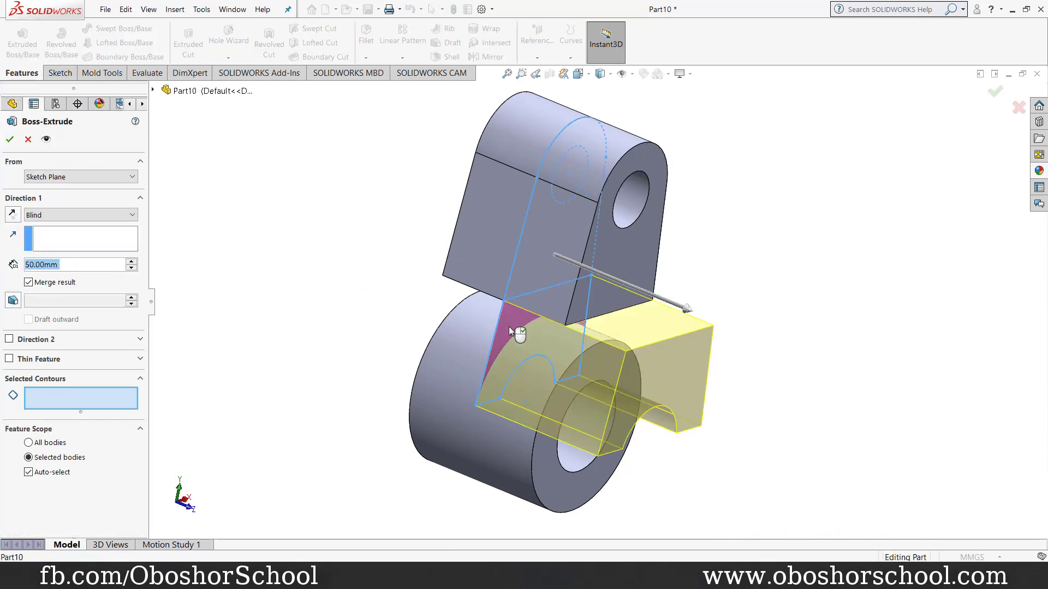
middle_click_drag(264, 339, 208, 288)
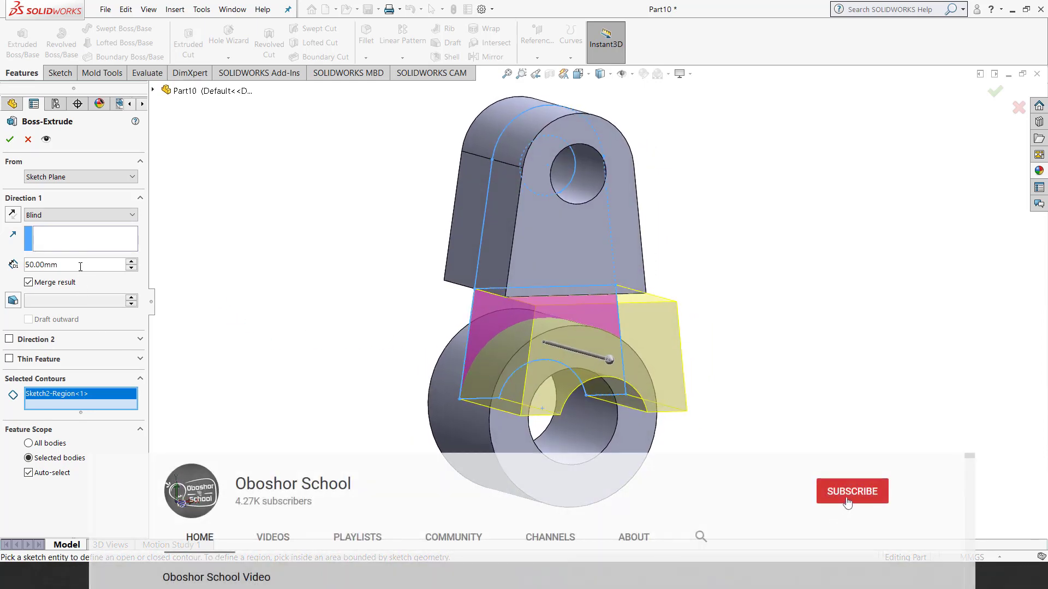
key("alt+Tab")
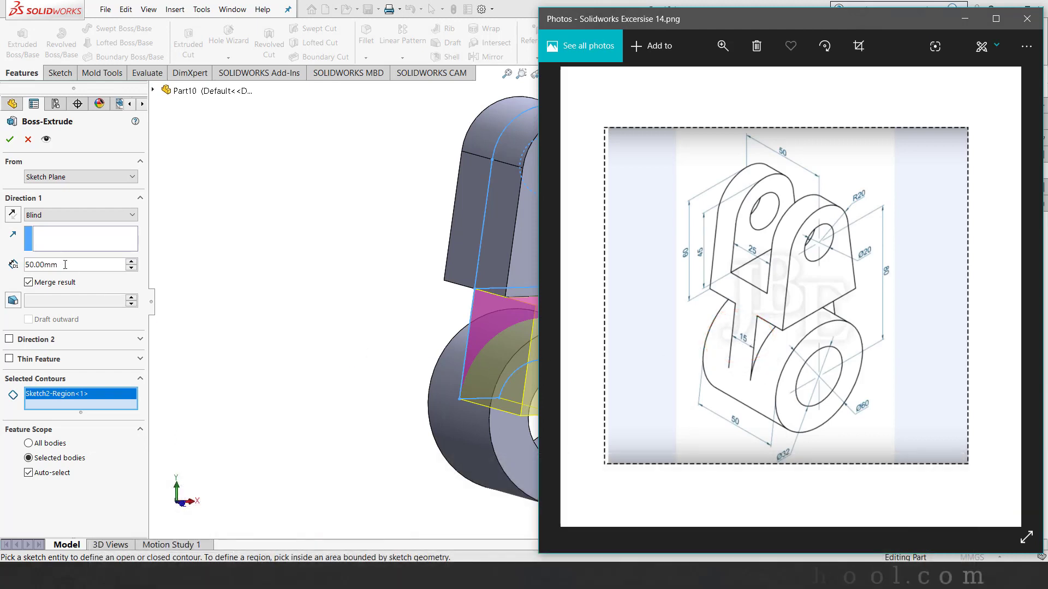
key("alt+Tab")
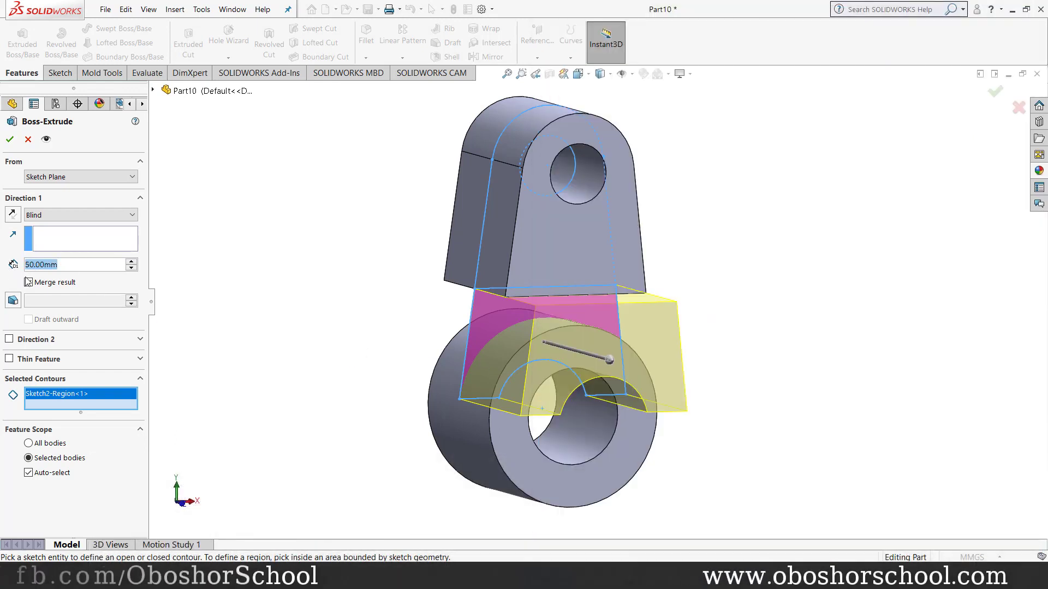
- Make the web 15 mm thick with Mid Plane, joining the cylinder to the block
type("15")
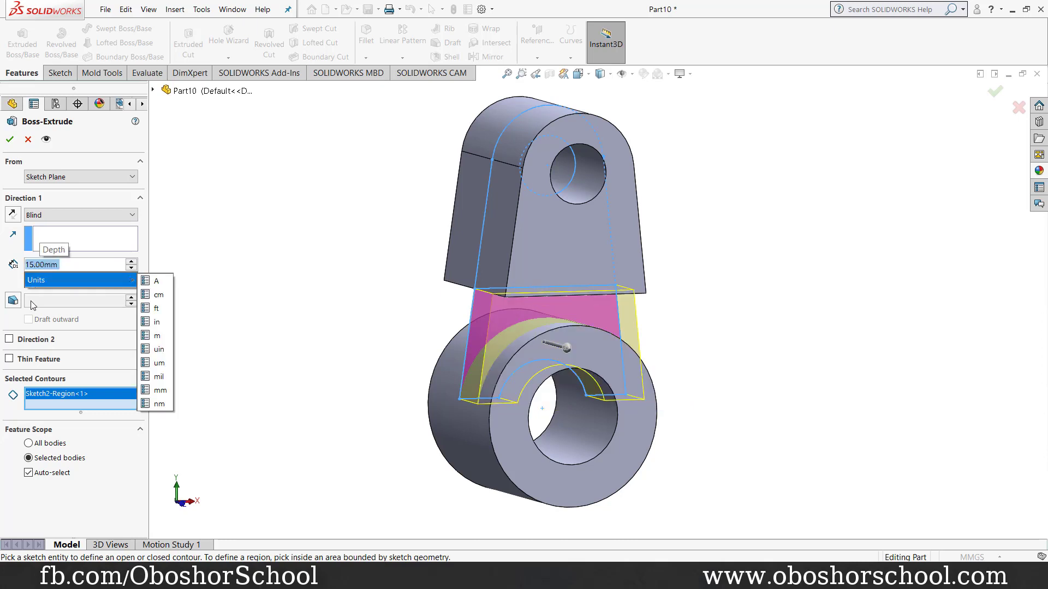
left_click(103, 218)
left_click(99, 218)
left_click(60, 282)
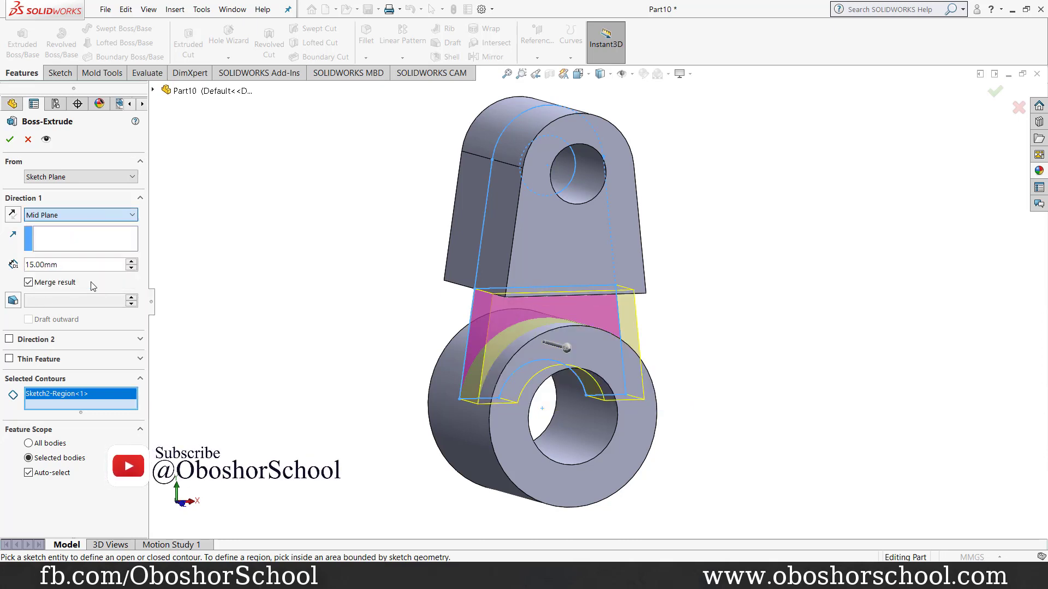
middle_click_drag(295, 306, 353, 316)
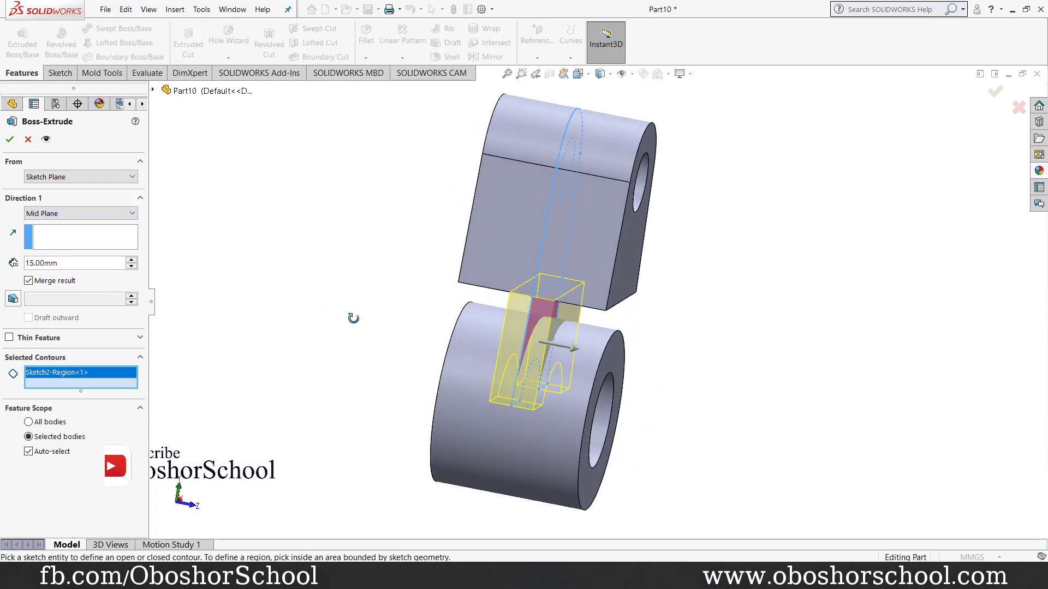
left_click(9, 140)
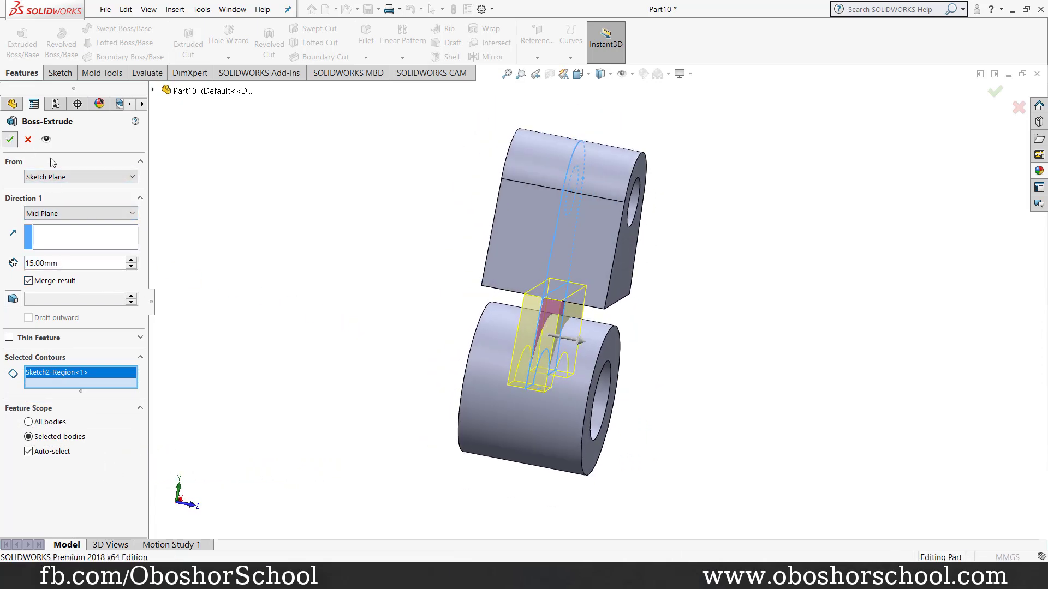
mouse_move(751, 387)
middle_mouse_down()
mouse_move(697, 351)
mouse_move(643, 339)
mouse_move(760, 379)
middle_mouse_up()
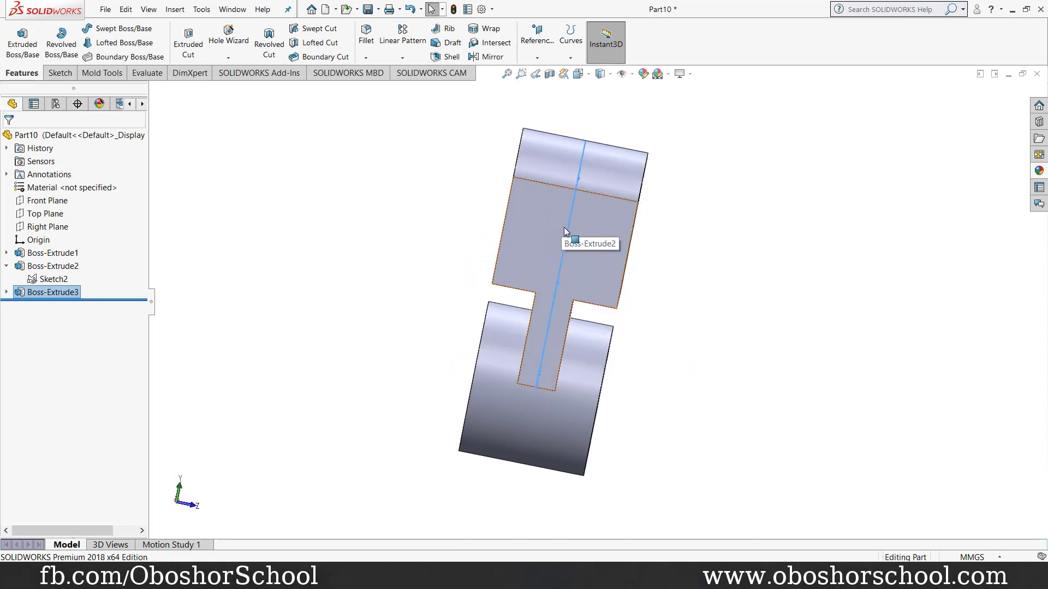
left_click(58, 229)
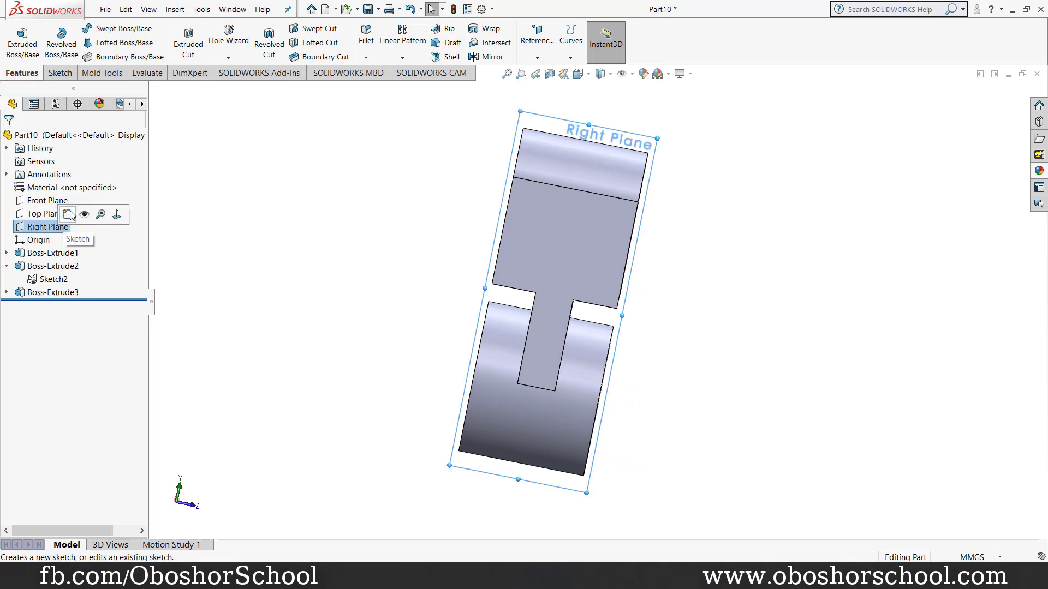
- On the Right Plane, viewed Normal To, draw a corner rectangle down from the block's top
left_click(117, 214)
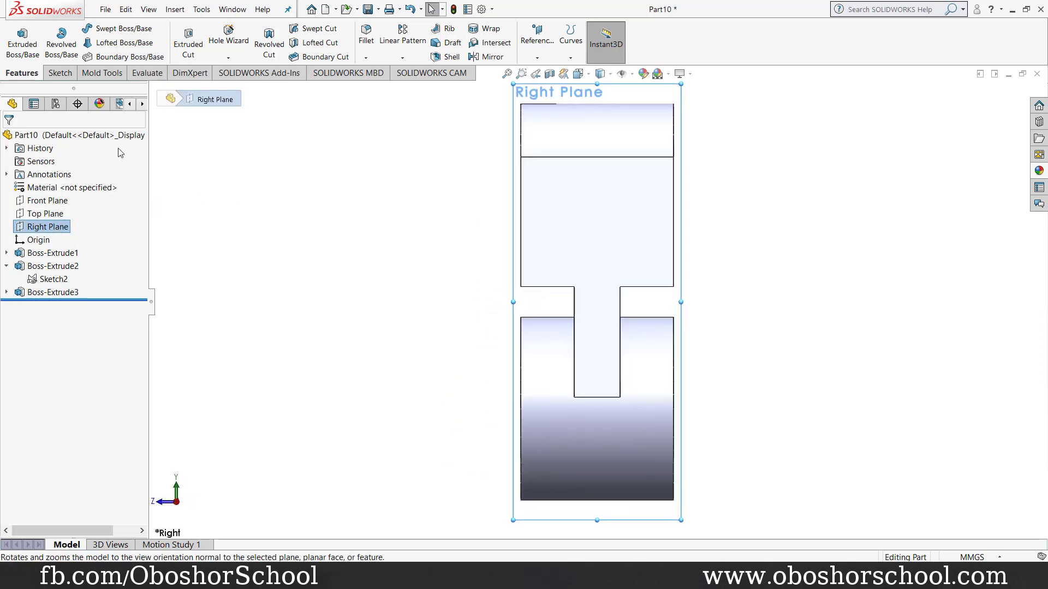
left_click(59, 73)
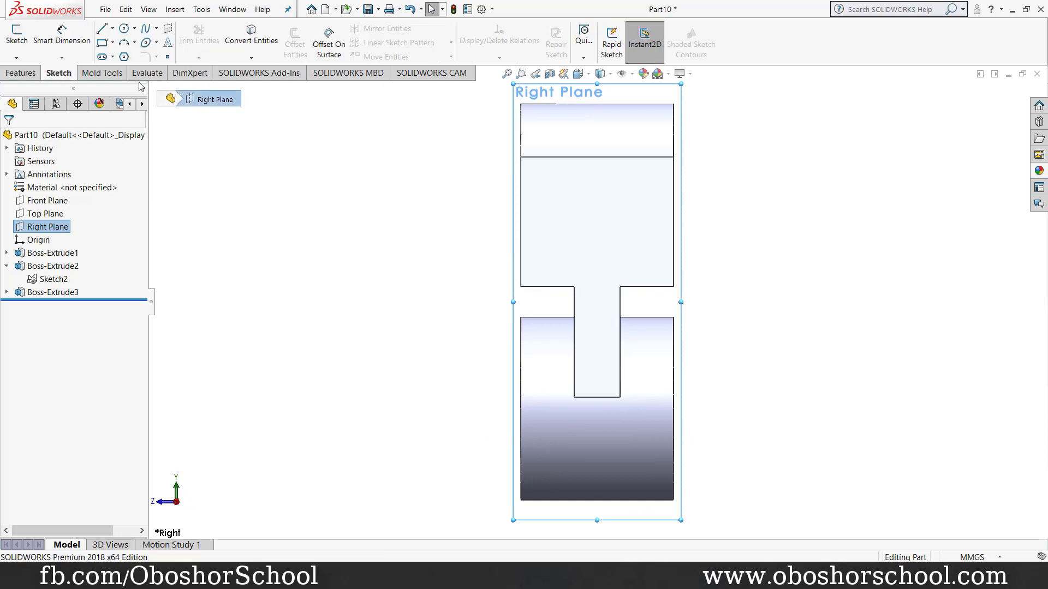
left_click(112, 43)
left_click(131, 51)
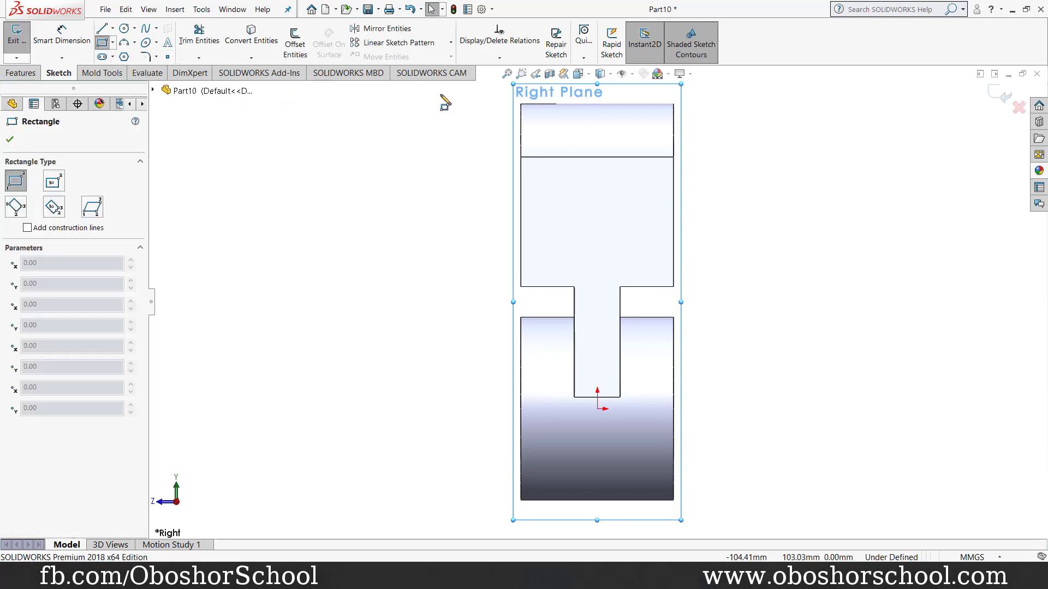
left_click(553, 94)
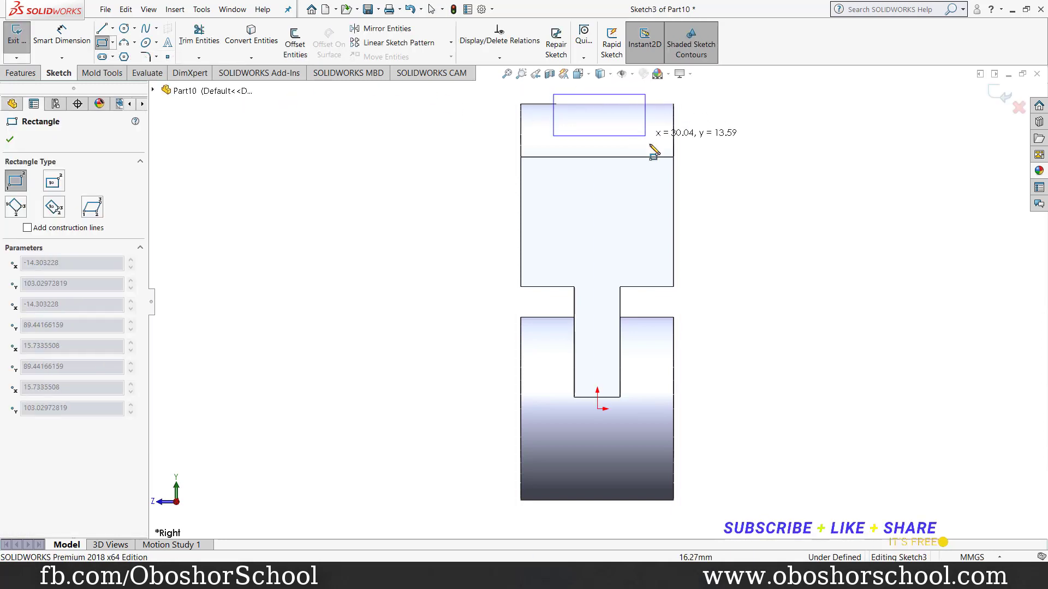
left_click(642, 225)
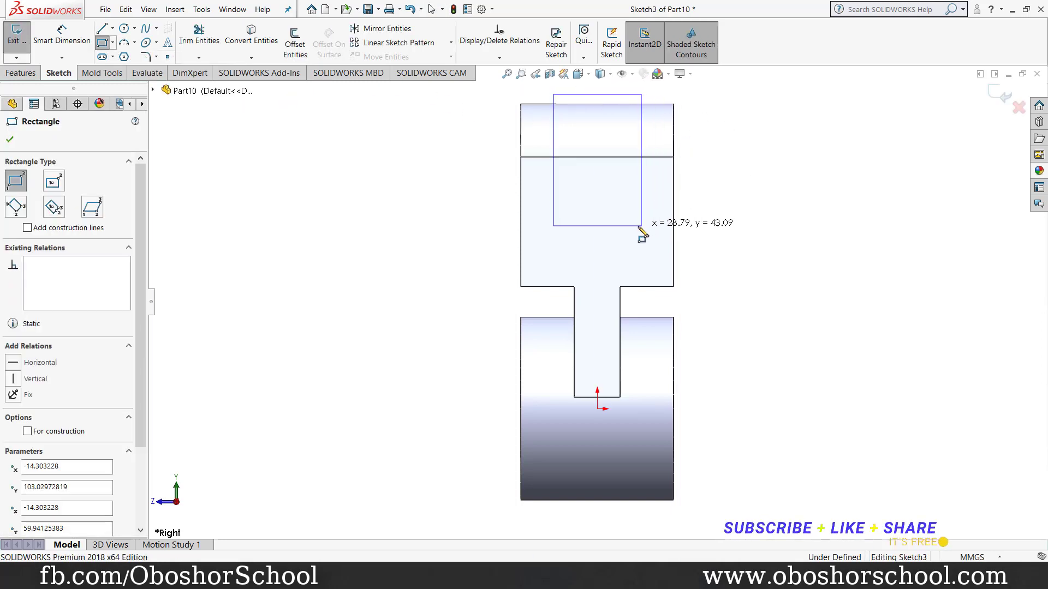
left_click(10, 140)
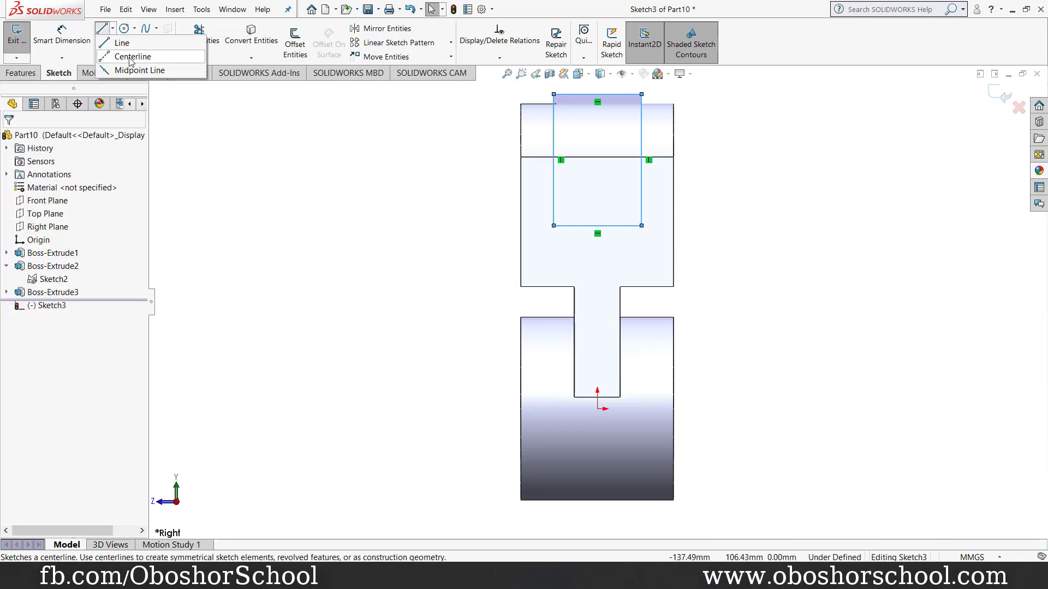
- Draw a vertical centerline from the origin up to the part's top edge
left_click(131, 57)
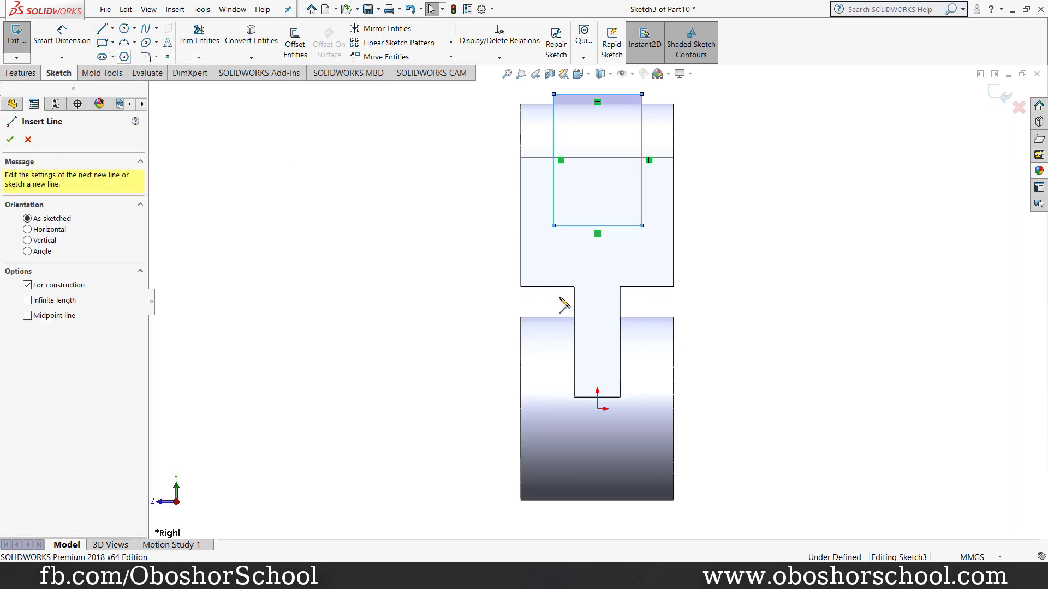
left_click(597, 409)
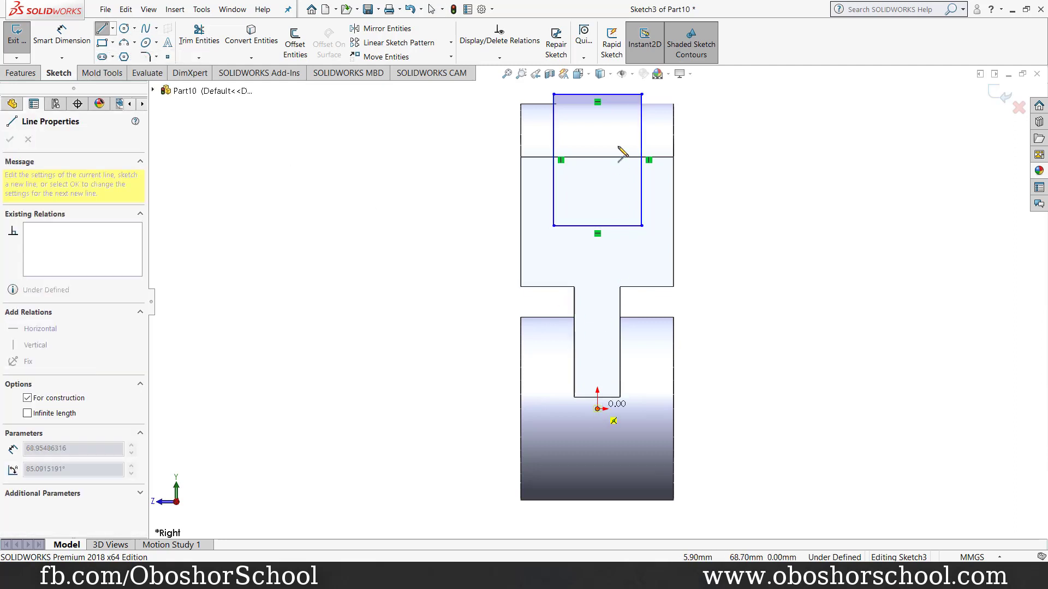
left_click(607, 87)
right_click(755, 186)
left_click(790, 183)
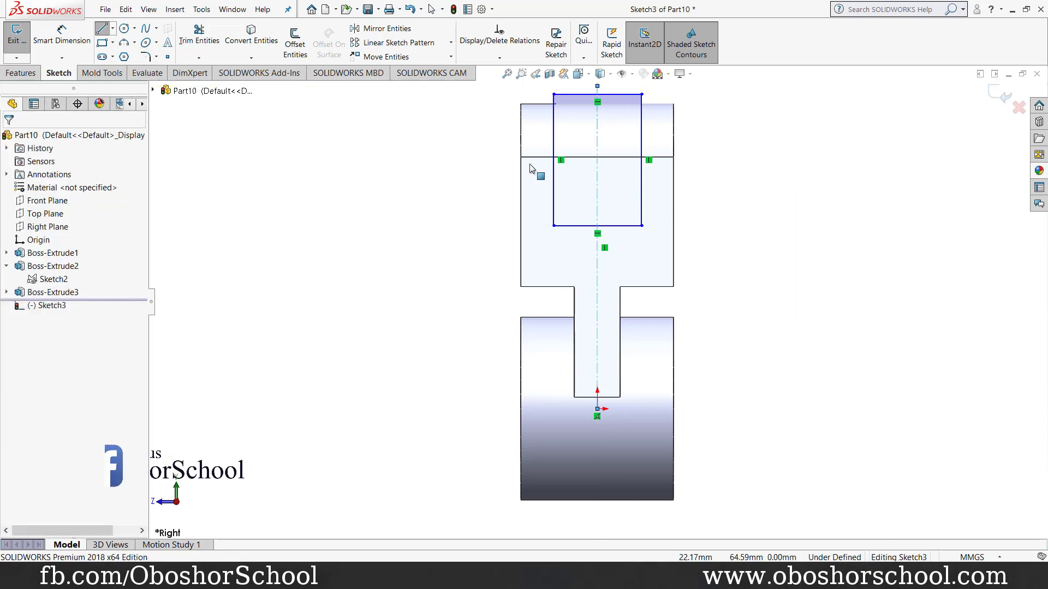
- Dimension the rectangle 45 mm tall and 25 mm wide
key("d")
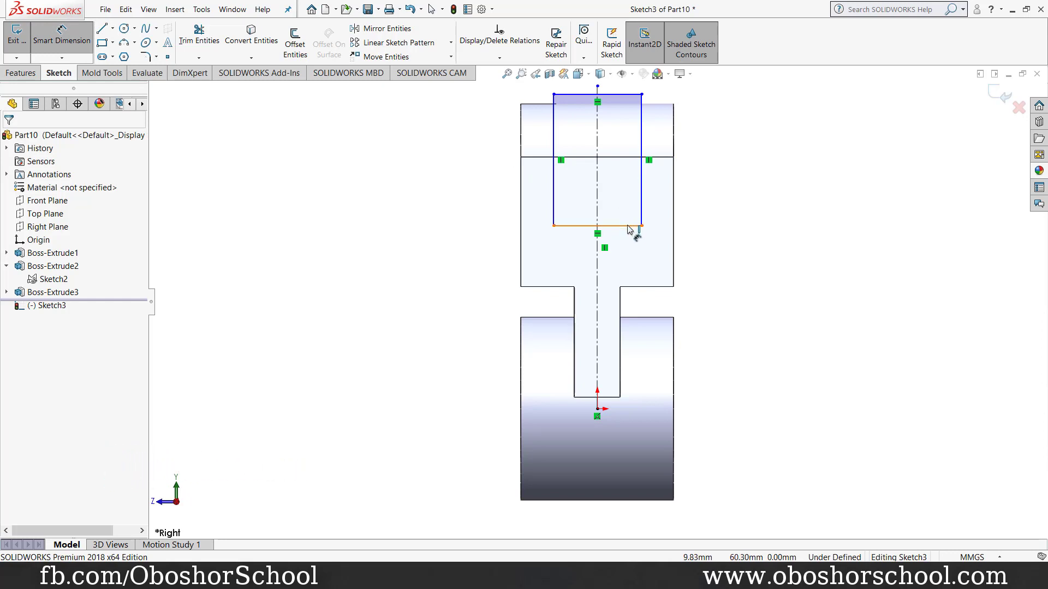
left_click(630, 95)
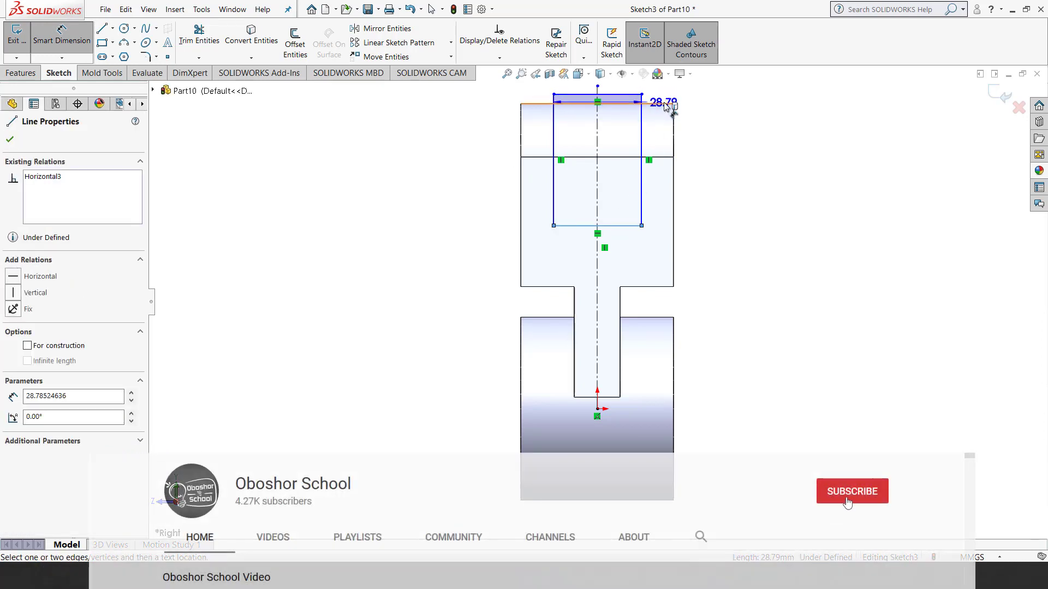
left_click(633, 225)
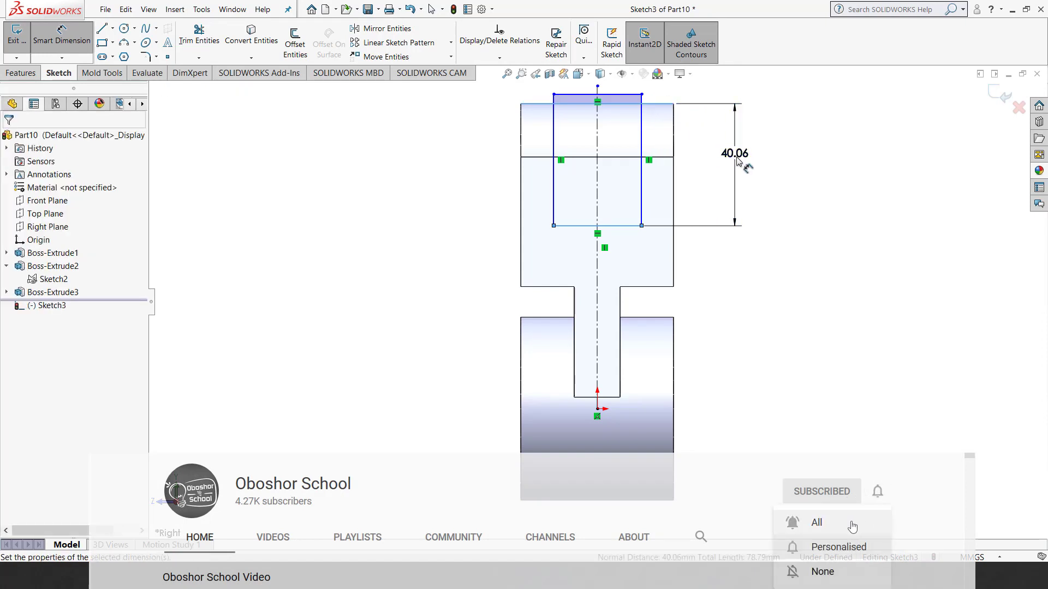
left_click(736, 158)
type("45")
key("Return")
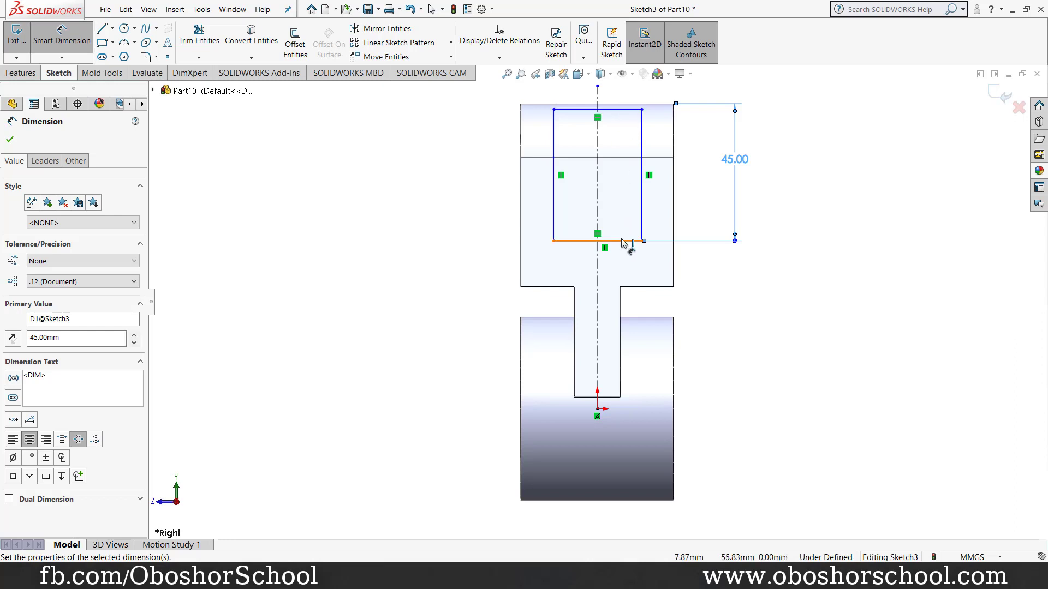
left_click(622, 240)
left_click(615, 278)
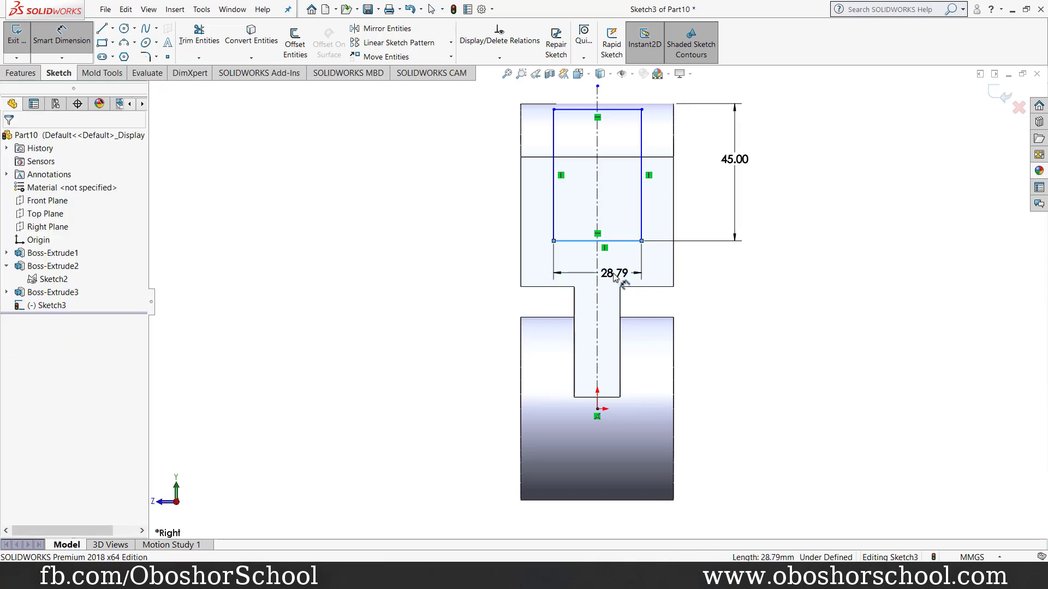
key("Escape")
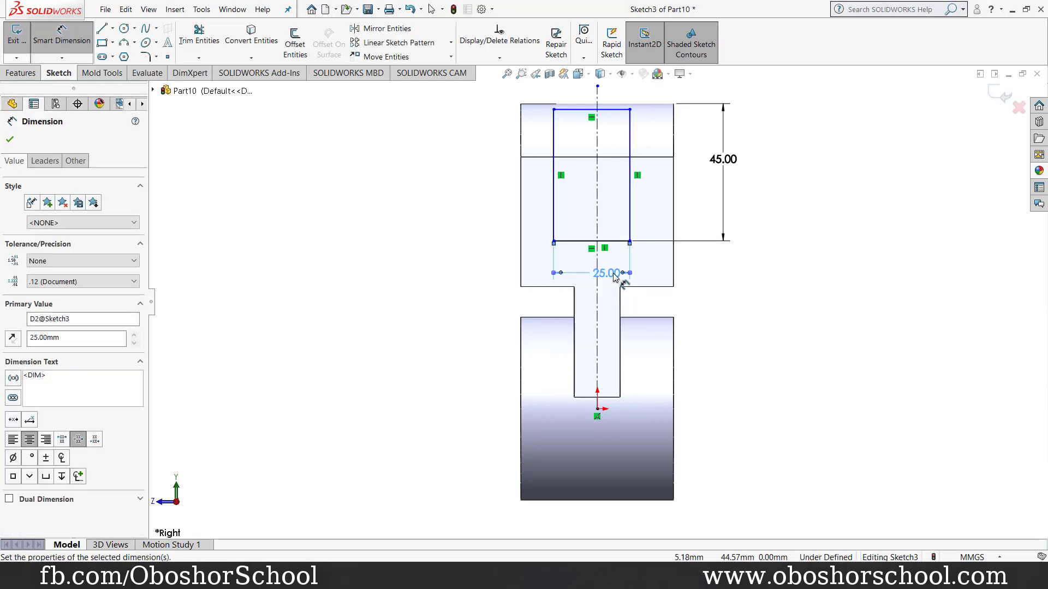
left_click(6, 141)
key("Escape")
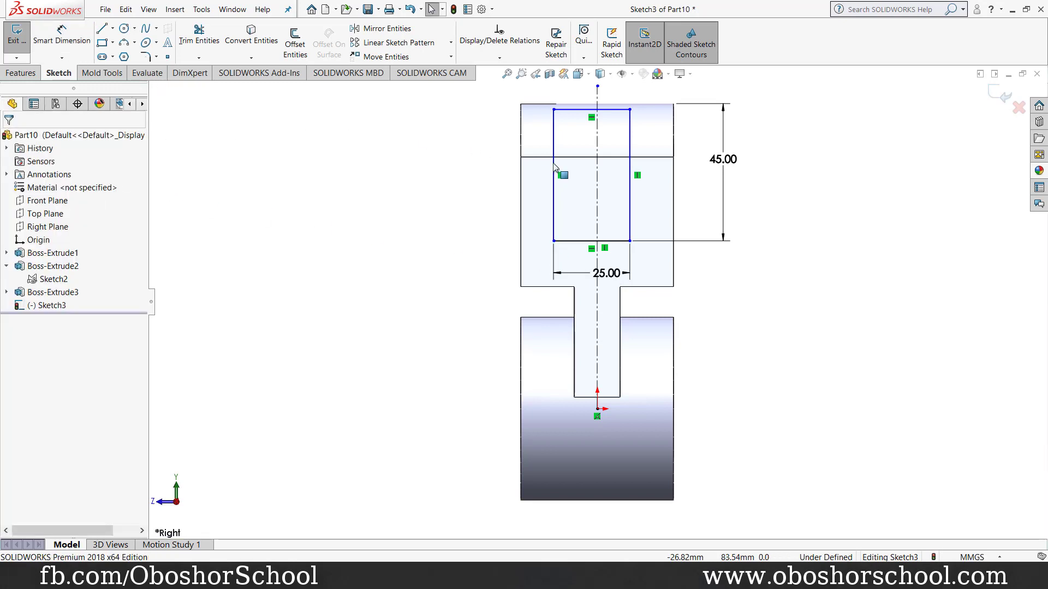
- Make the rectangle's two side edges symmetric about the centerline
left_click(599, 198)
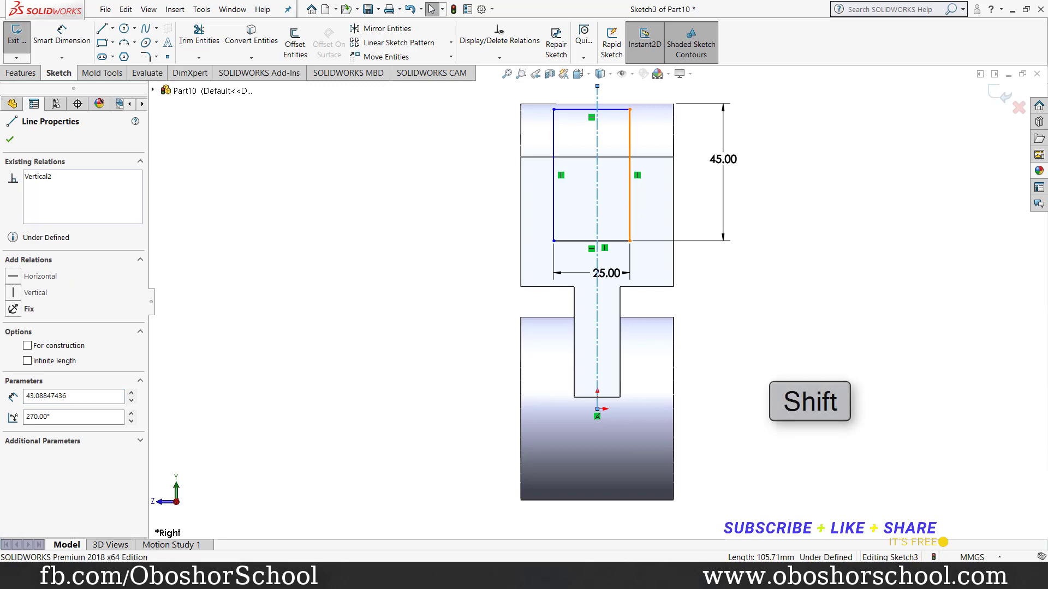
left_click(630, 195, "shift")
left_click(557, 193, "shift")
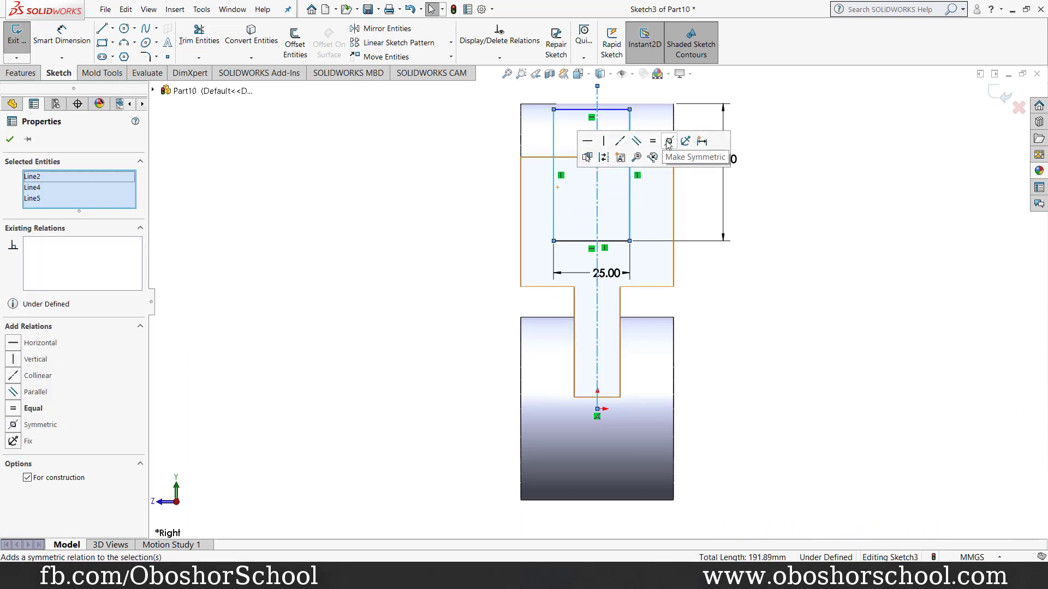
left_click(670, 142)
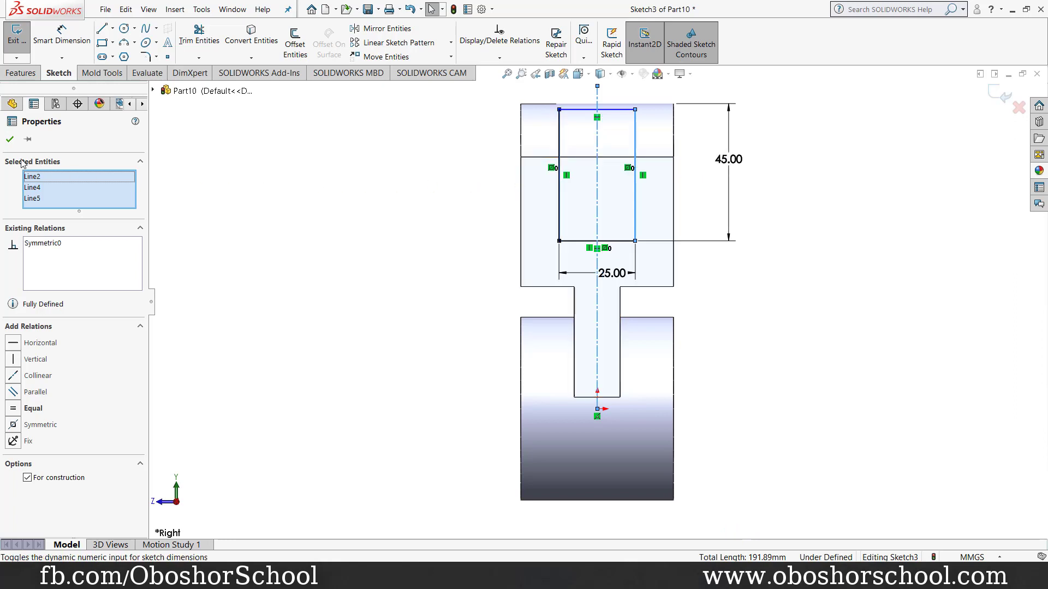
left_click(10, 139)
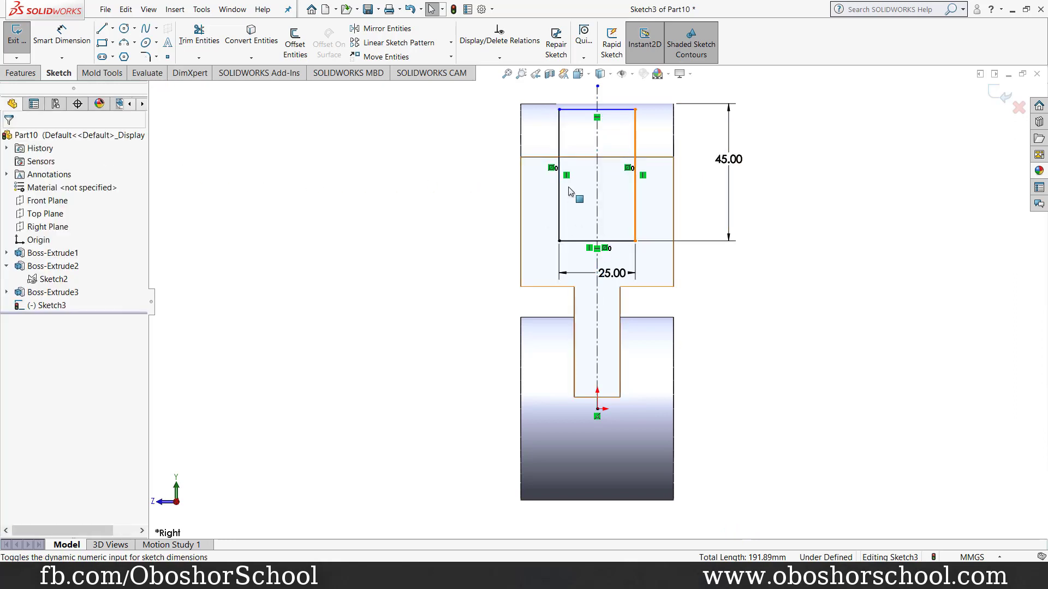
- Drag the rectangle's top edge above the top of the part
left_click_drag(577, 115, 581, 88)
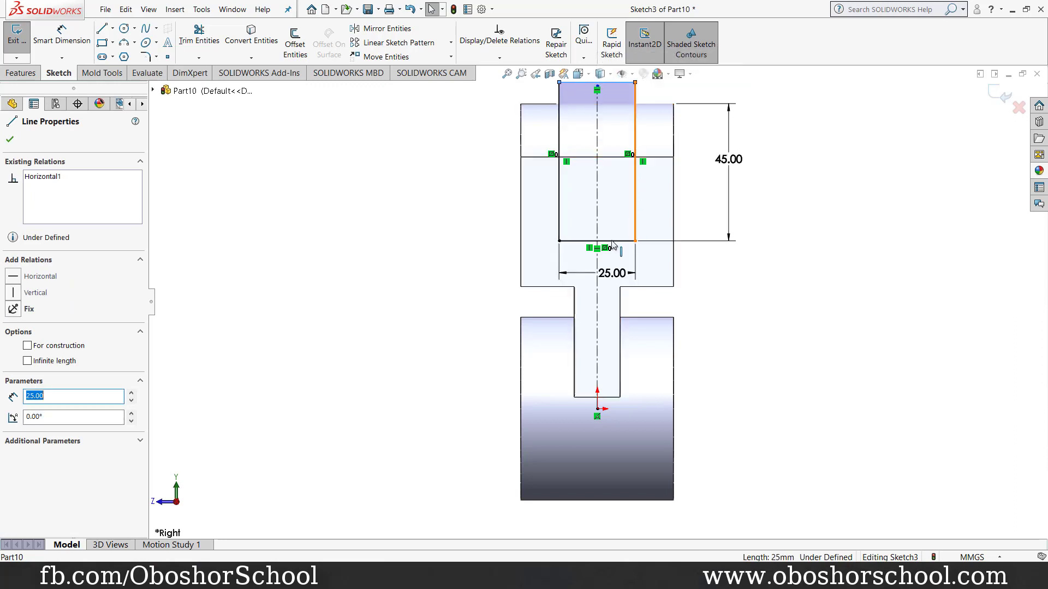
left_click(10, 140)
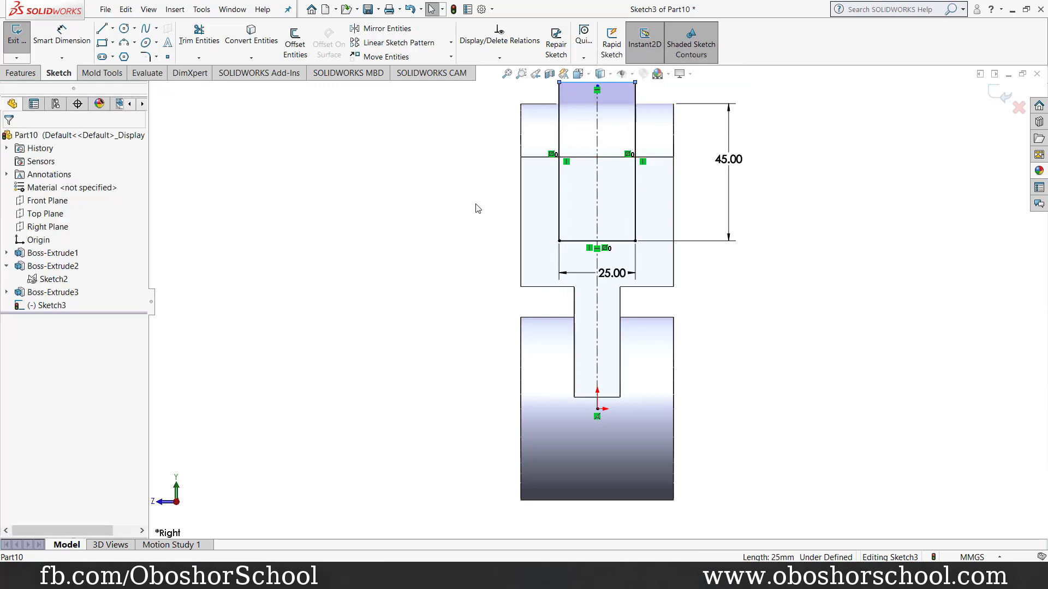
left_click(22, 74)
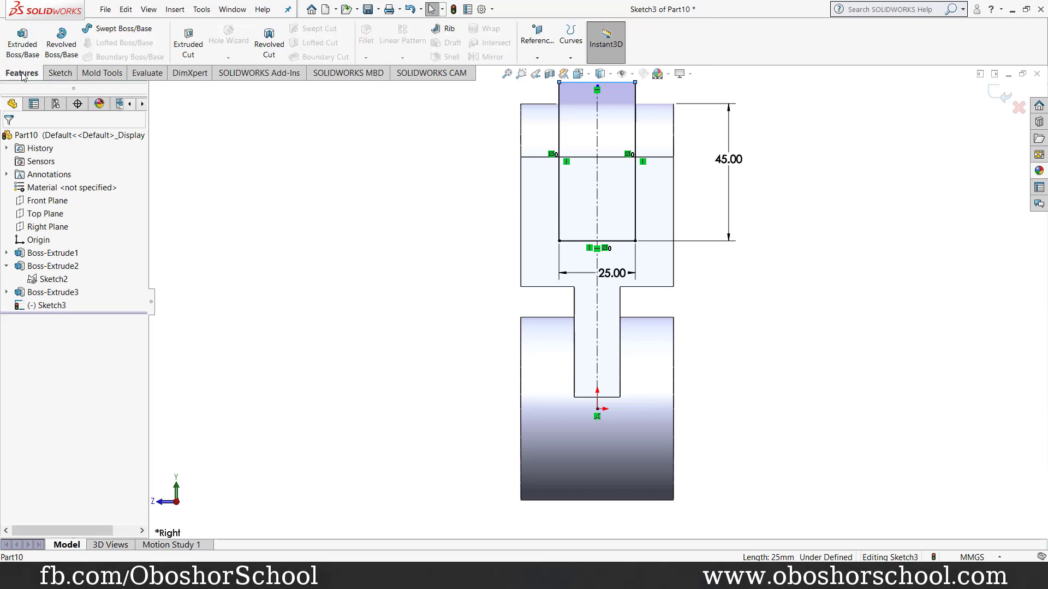
- Cut Sketch3 with Through All - Both to slot the bracket into two lugs
left_click(30, 46)
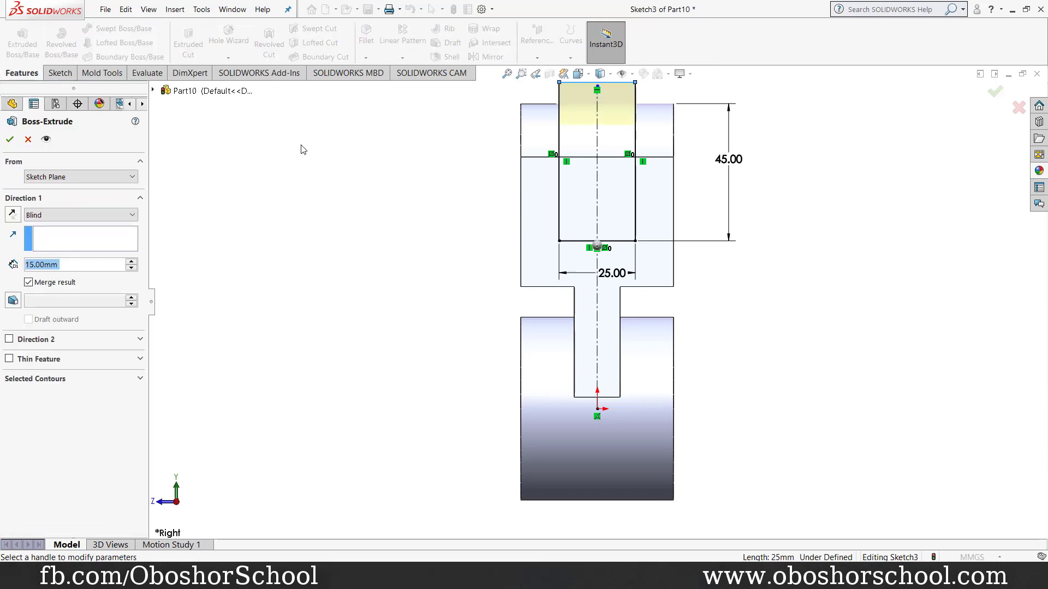
left_click(28, 141)
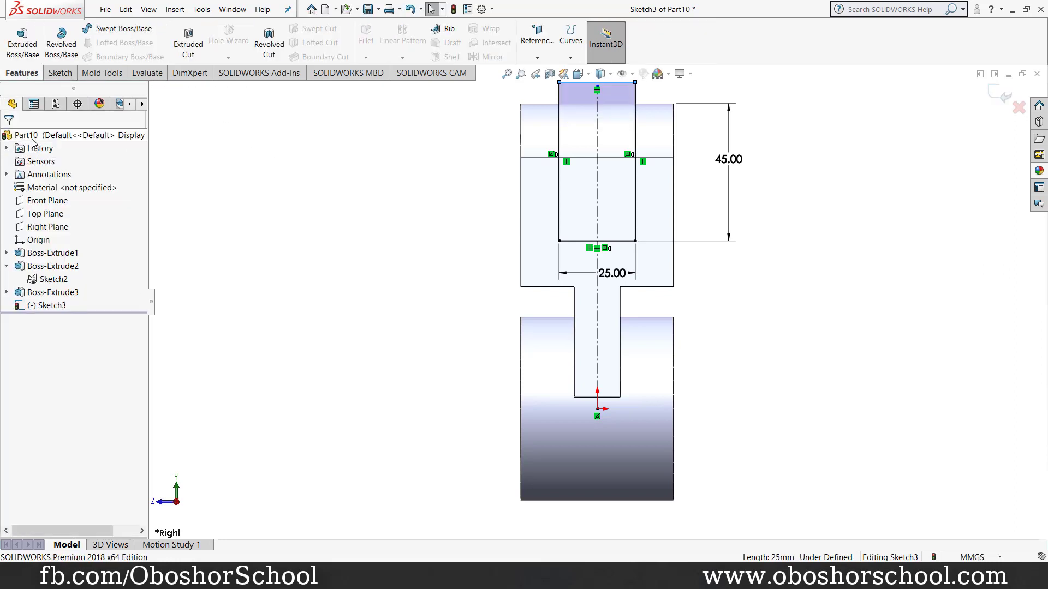
left_click(188, 41)
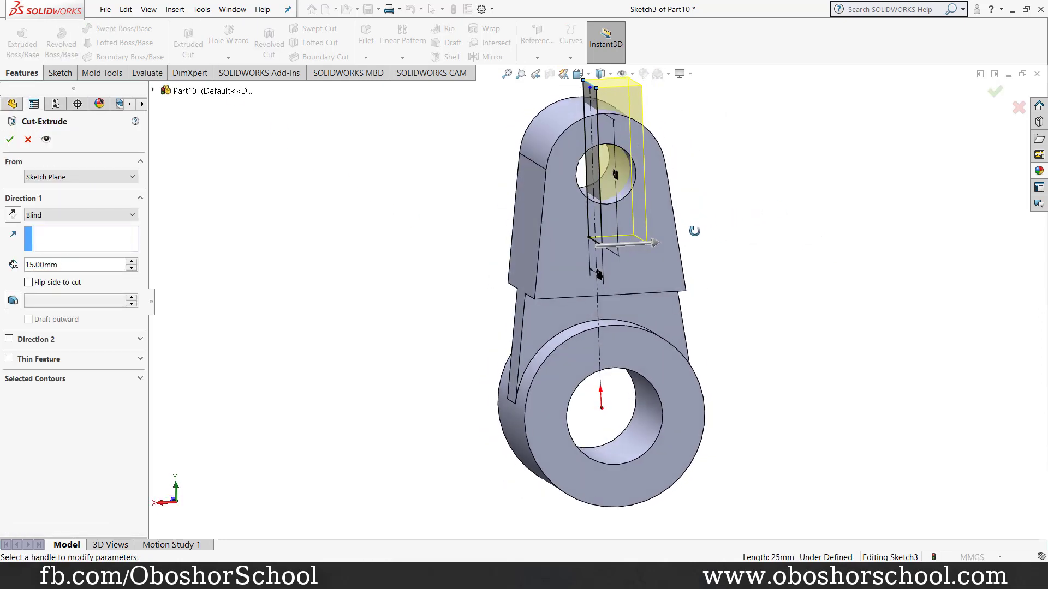
left_click(131, 215)
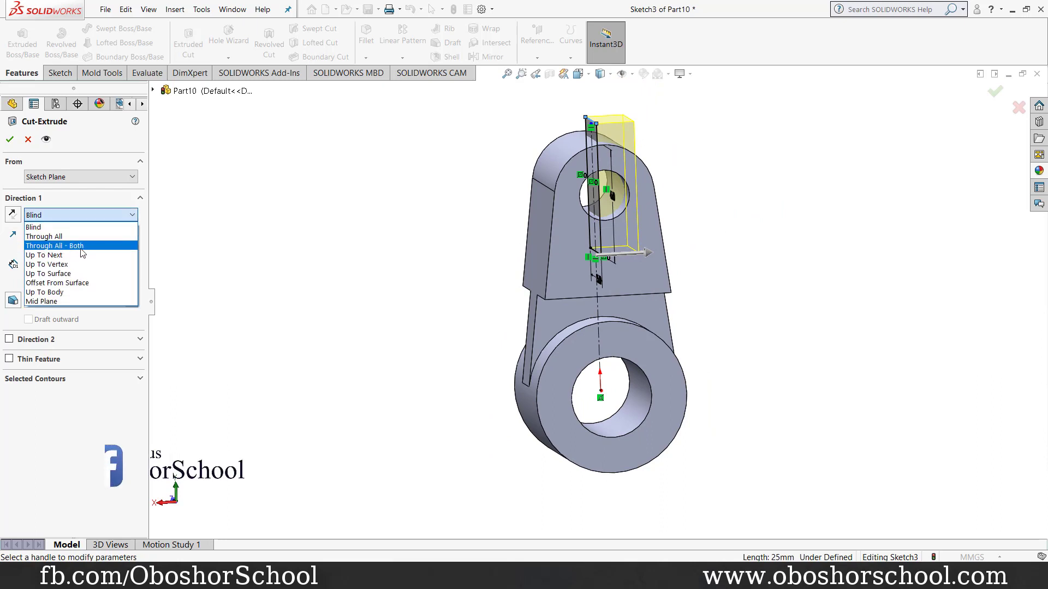
left_click(54, 245)
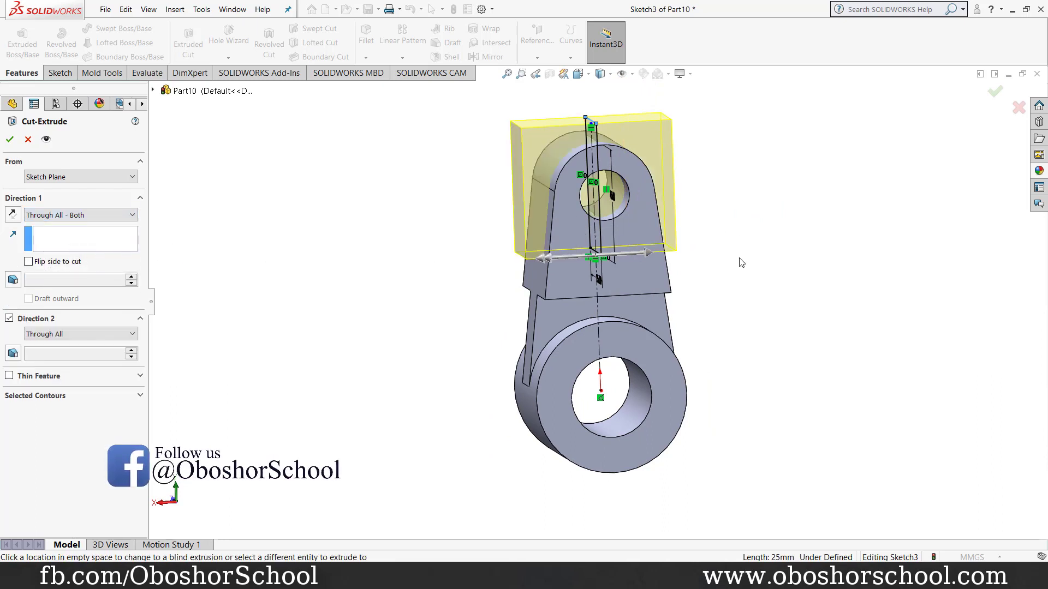
left_click(9, 139)
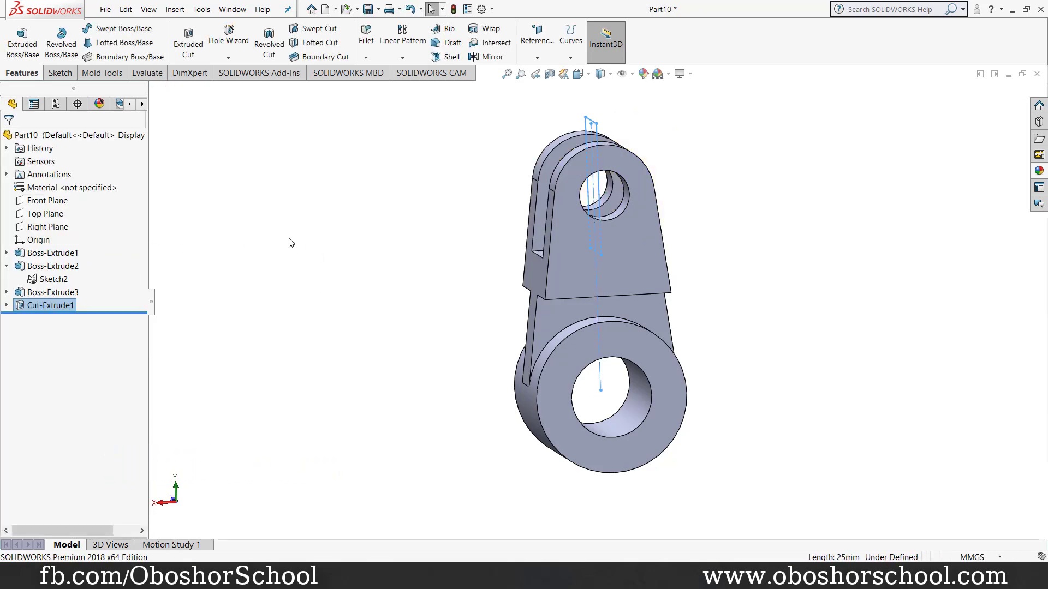
middle_click_drag(304, 237, 354, 244)
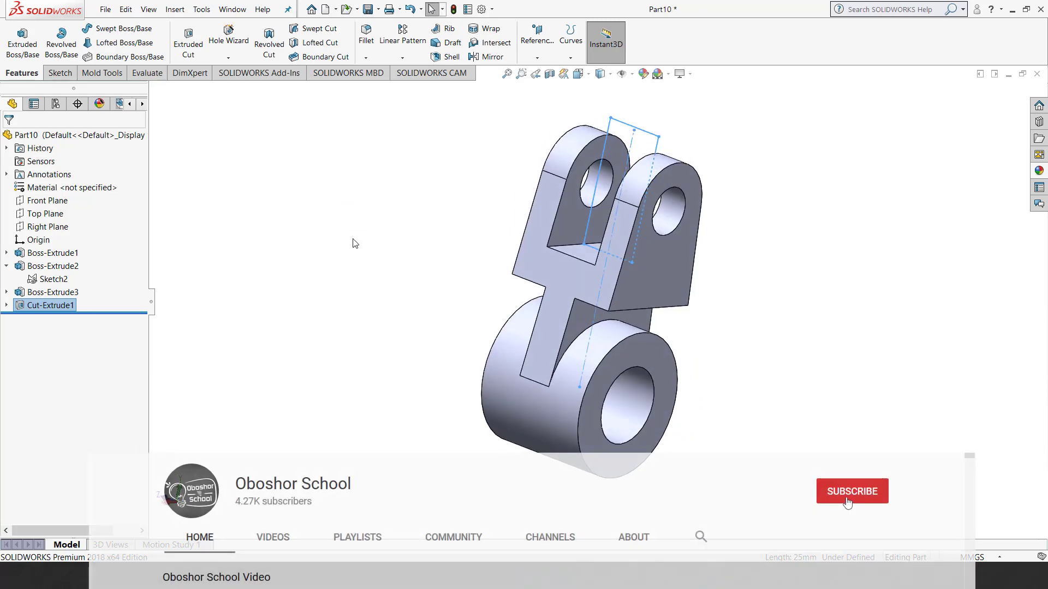
- Snap the slotted part to a standard view and right-click a prong's top face
left_click(355, 243)
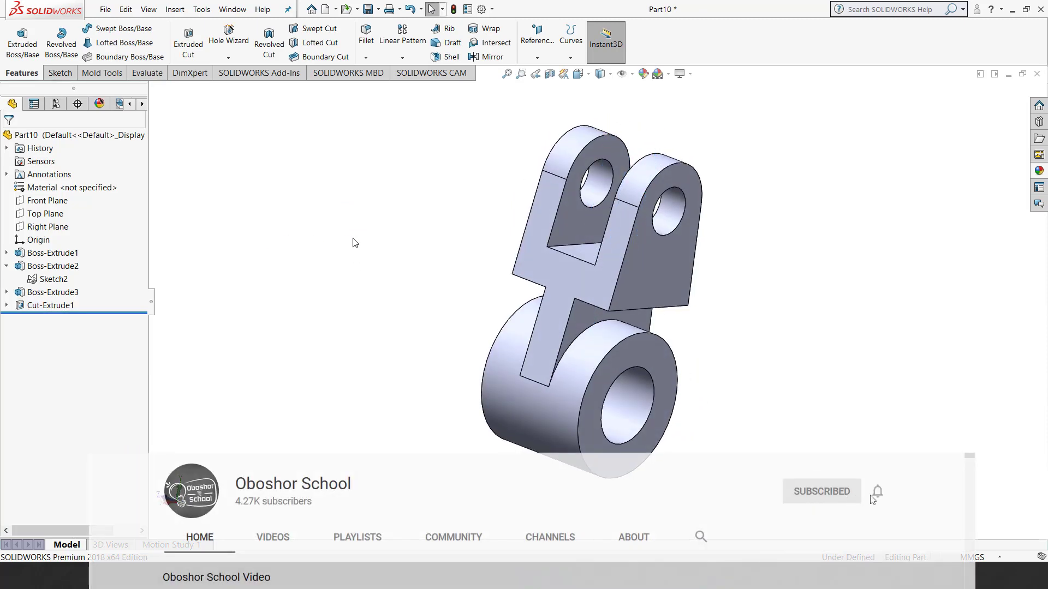
left_click(589, 77)
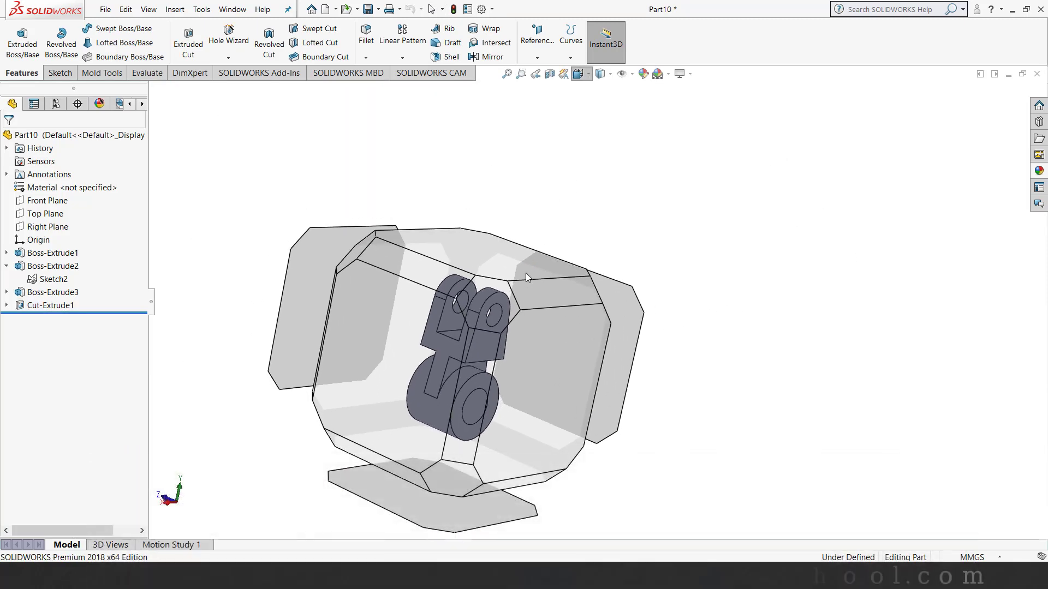
left_click(500, 309)
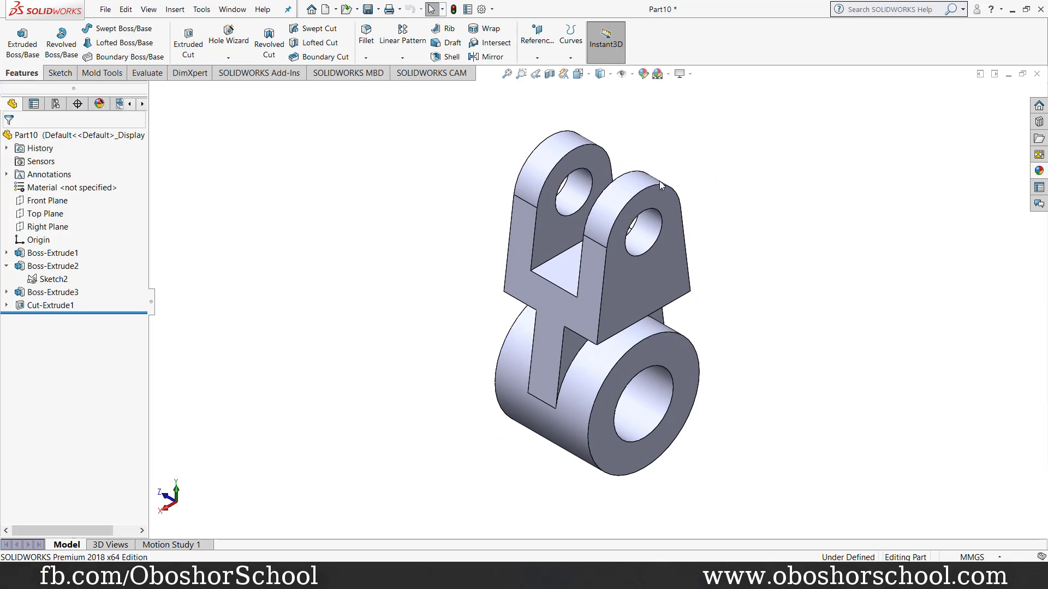
right_click(645, 184)
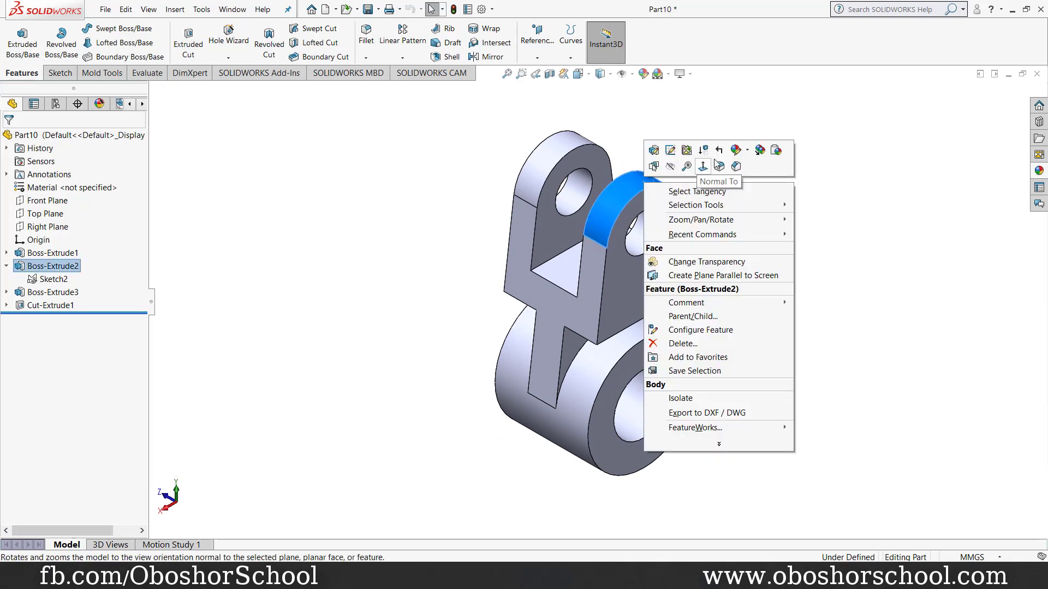